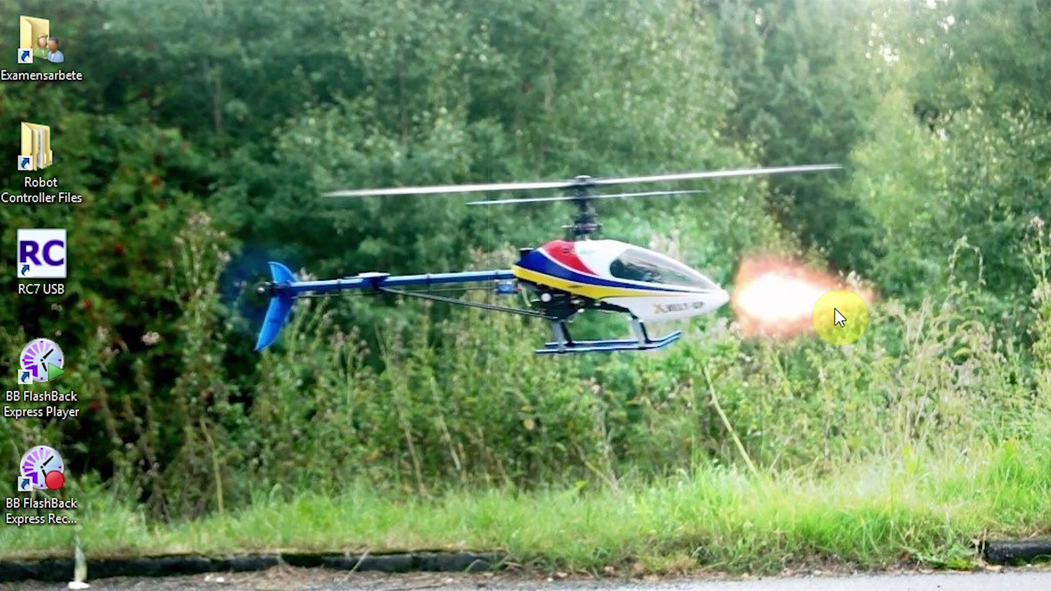
# Bring up the Windows Start screen to launch Premiere Pro CS6.
pyautogui.press('super')
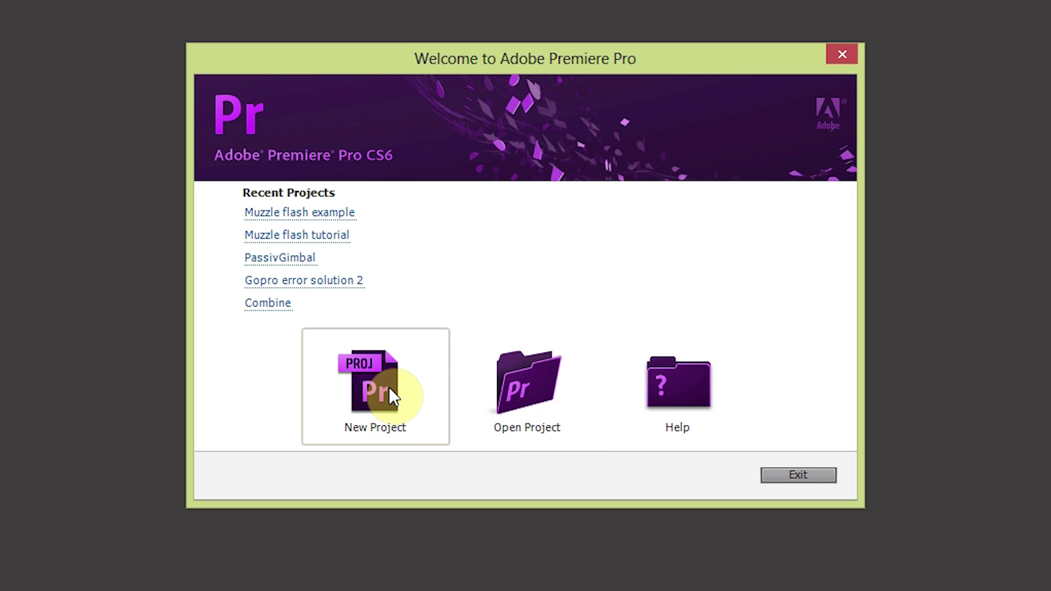
# Create a new Premiere project named 'Muzzle flash example'.
pyautogui.click(389, 387)
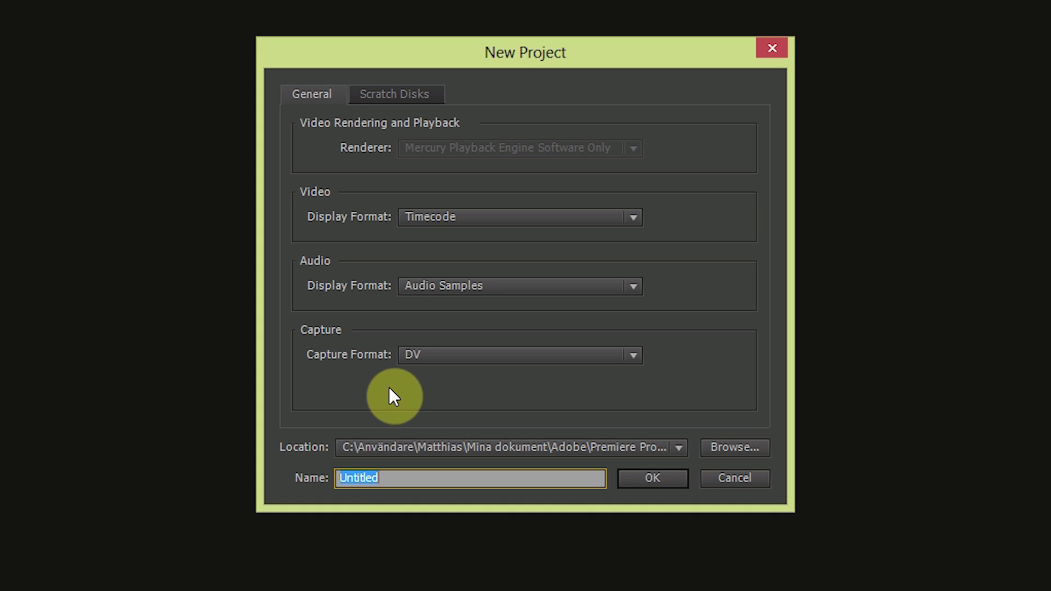
pyautogui.write('Muzzle fla')
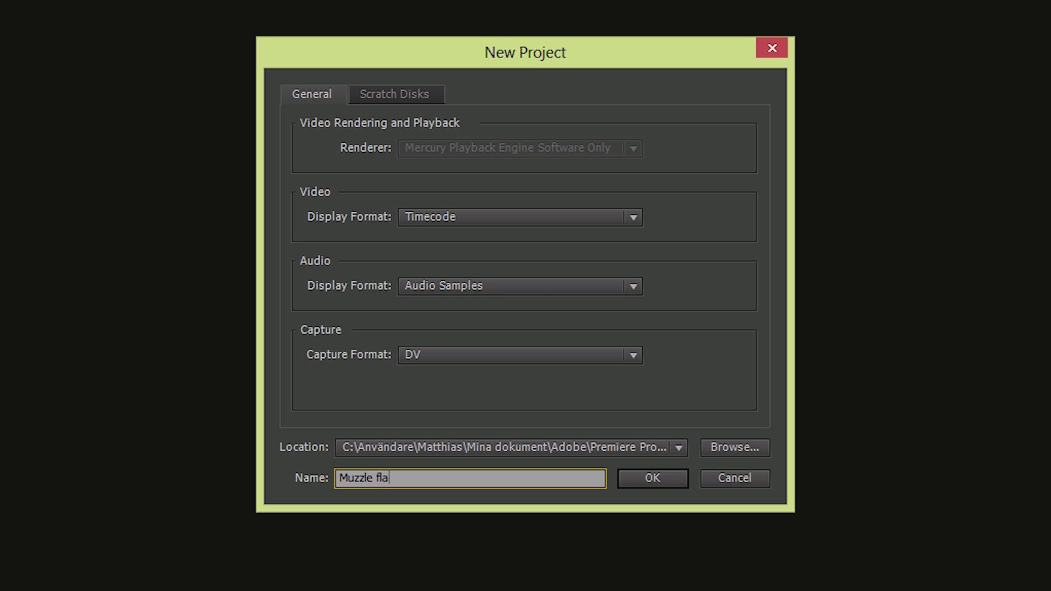
pyautogui.write('sh example')
pyautogui.press('Return')
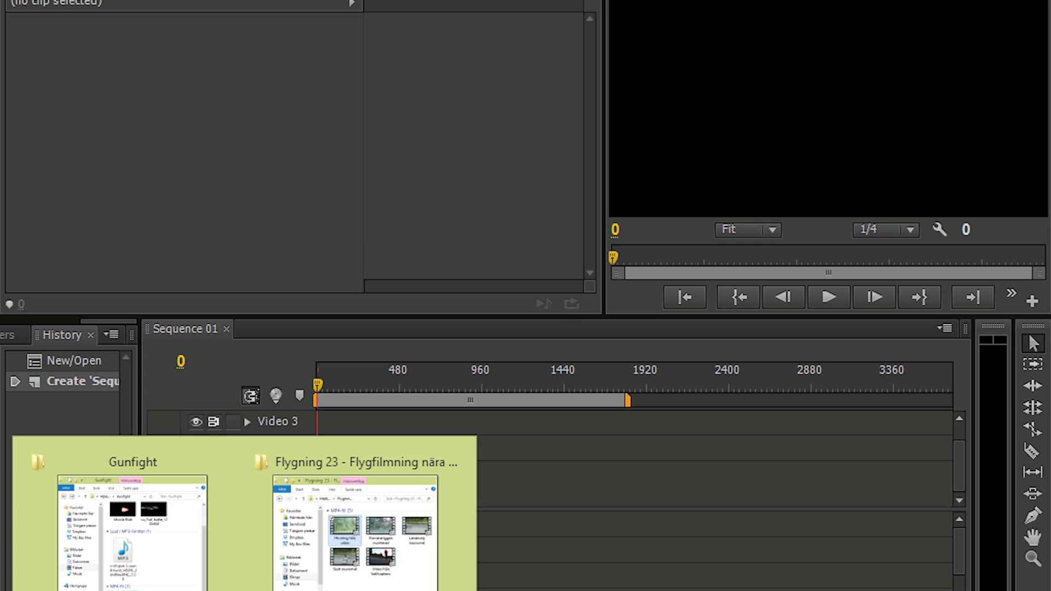
# Import the Hovring från sidan clip and Muzzle flash.jpg into the Project panel.
pyautogui.click(352, 549)
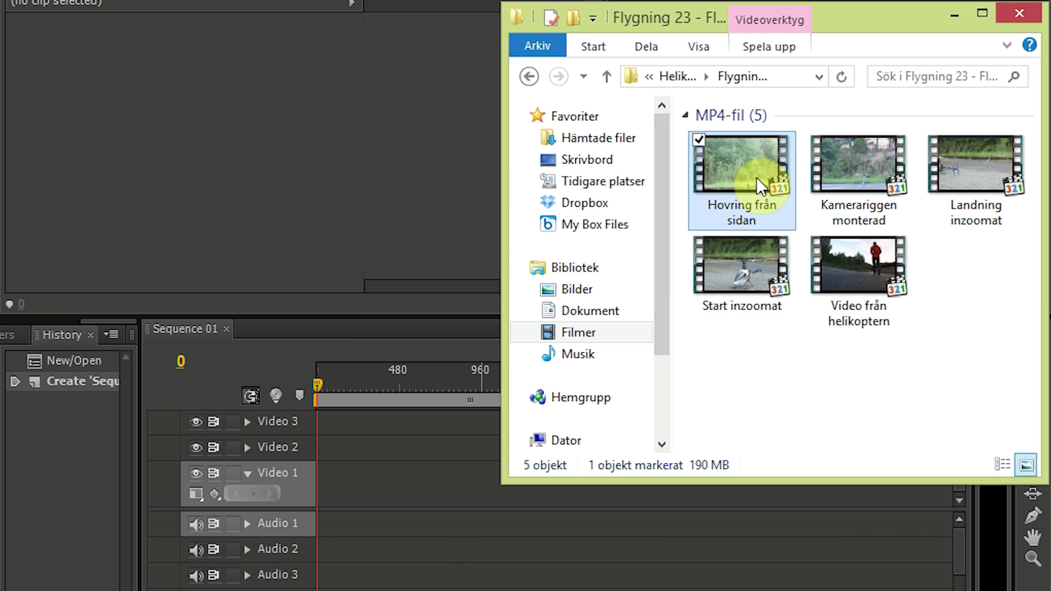
pyautogui.moveTo(757, 177); pyautogui.dragTo(91, 143)
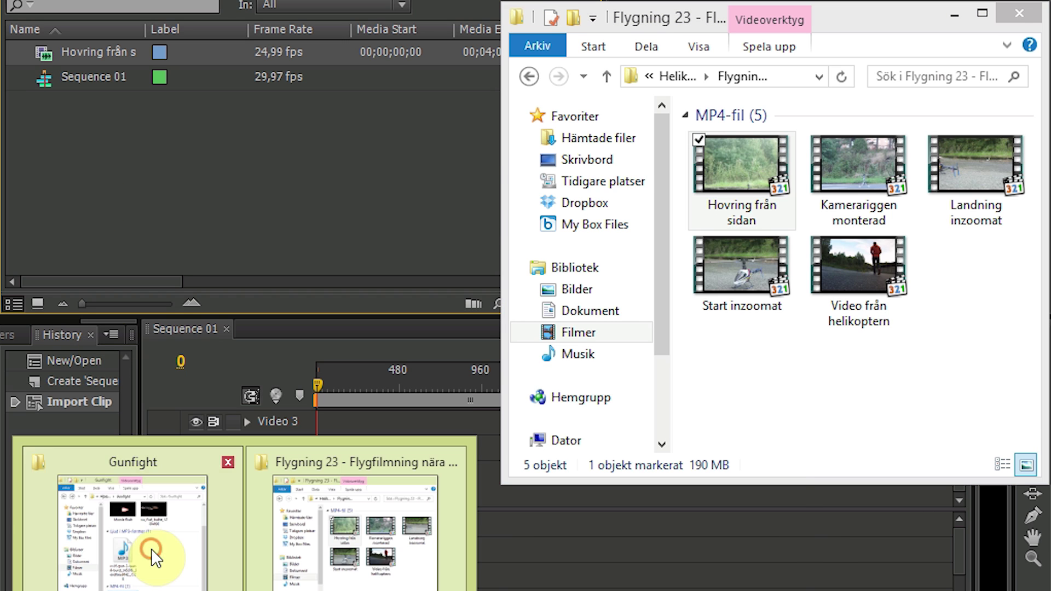
pyautogui.click(148, 546)
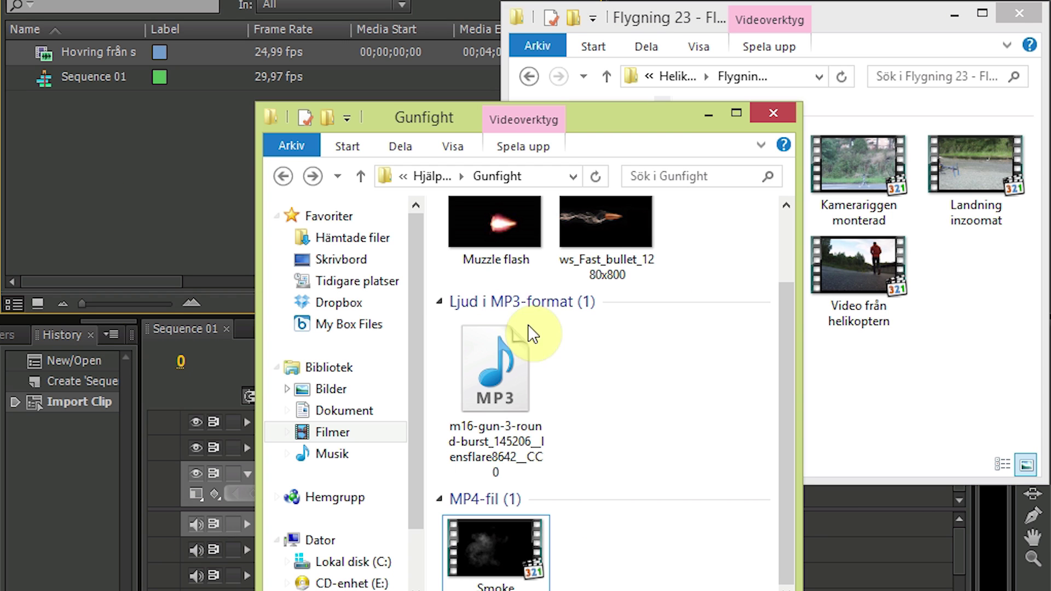
pyautogui.doubleClick(523, 234)
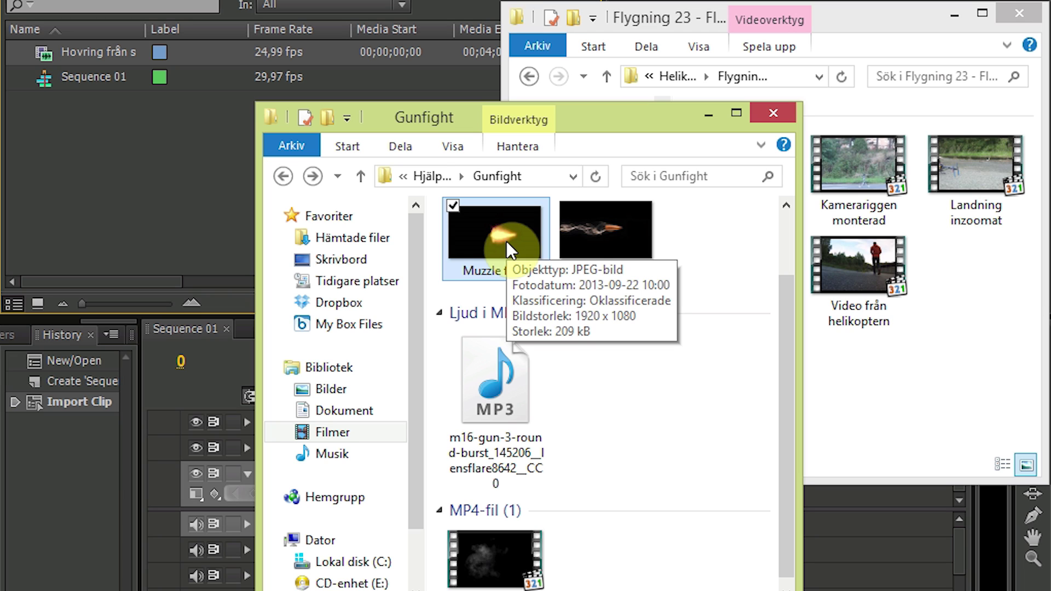
pyautogui.moveTo(507, 240); pyautogui.dragTo(146, 186)
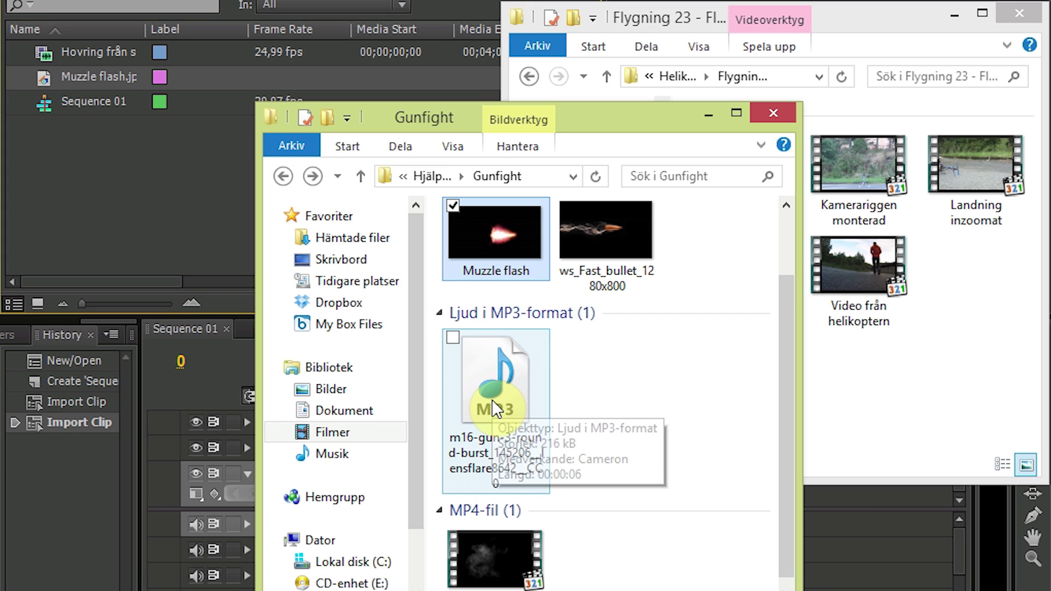
# Import the M16 gunshot MP3 and Smoke.mp4, then minimize both Explorer windows.
pyautogui.moveTo(492, 399); pyautogui.dragTo(127, 199)
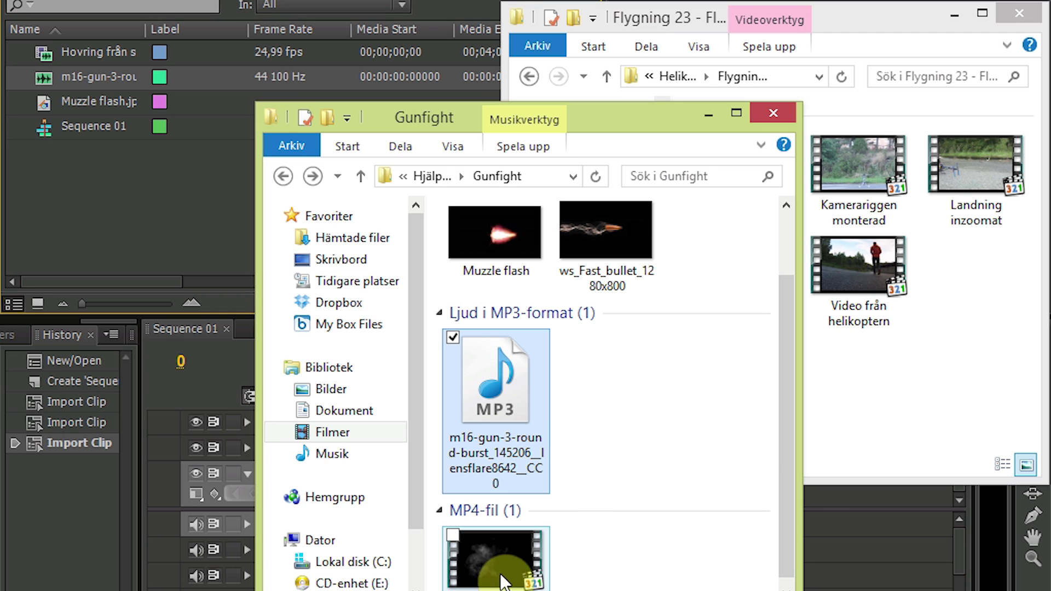
pyautogui.moveTo(786, 422); pyautogui.dragTo(786, 430)
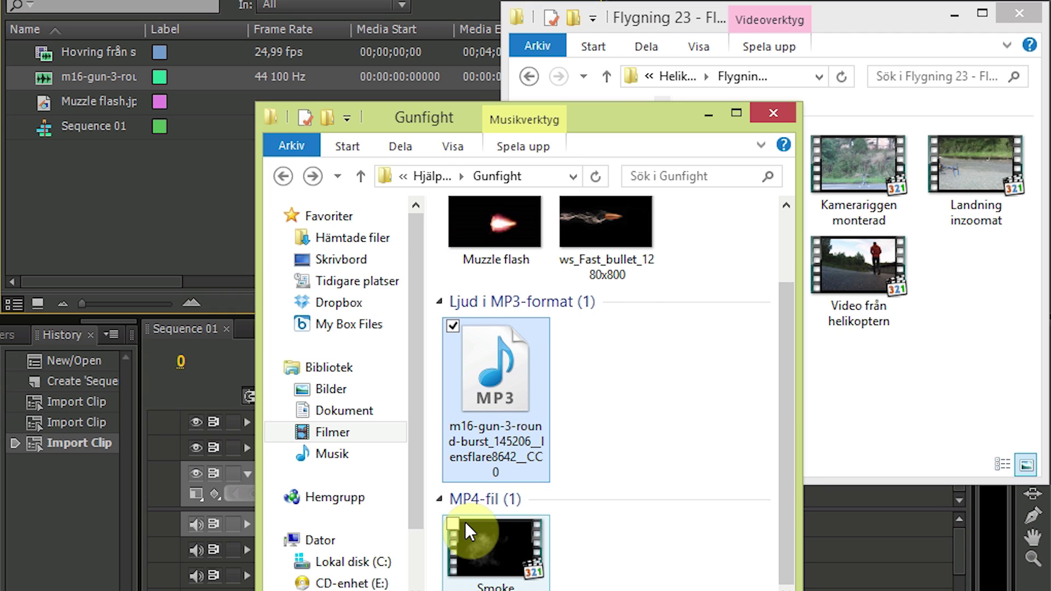
pyautogui.moveTo(490, 547); pyautogui.dragTo(101, 218)
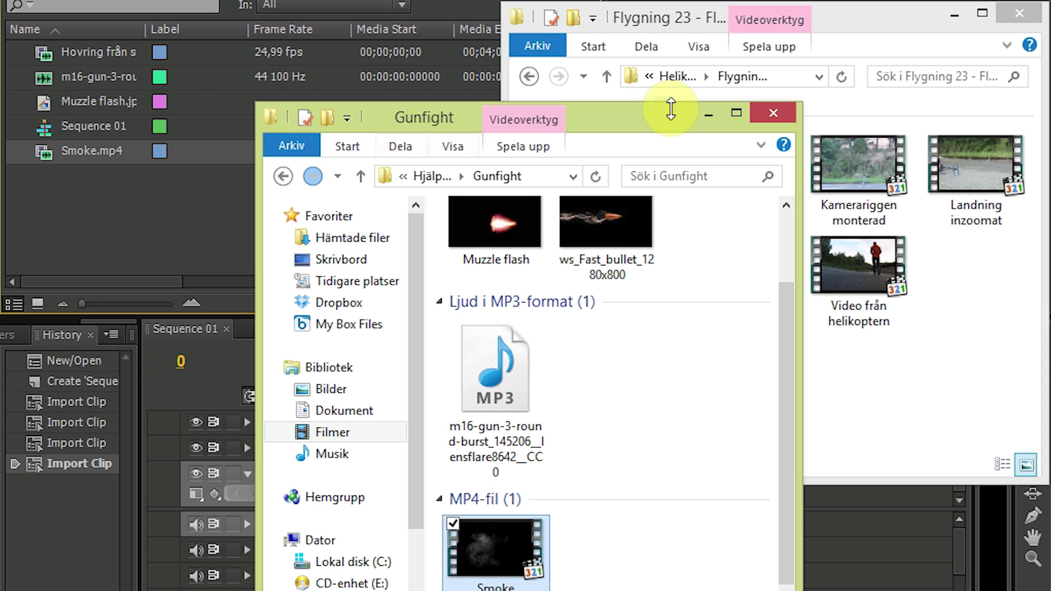
pyautogui.click(708, 114)
pyautogui.click(954, 15)
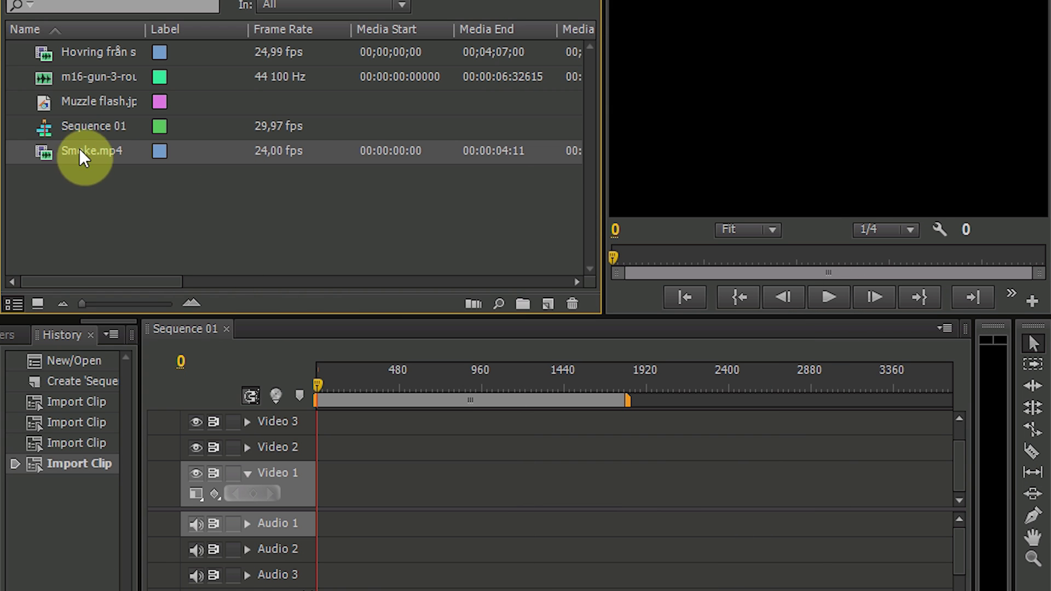
# Place Hovring från sidan on the timeline, trim it to 00;01;25;08, and copy it.
pyautogui.moveTo(91, 53)
pyautogui.mouseDown()
pyautogui.moveTo(321, 327)
pyautogui.moveTo(357, 474)
pyautogui.moveTo(325, 475)
pyautogui.moveTo(546, 490)
pyautogui.moveTo(873, 469)
pyautogui.mouseUp()
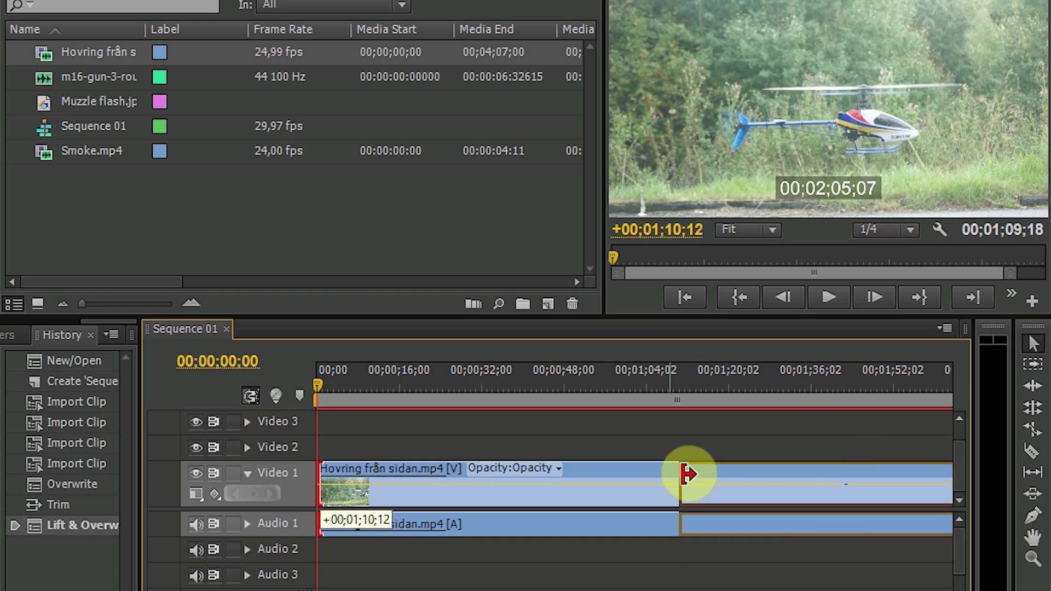
pyautogui.moveTo(687, 474); pyautogui.dragTo(841, 474)
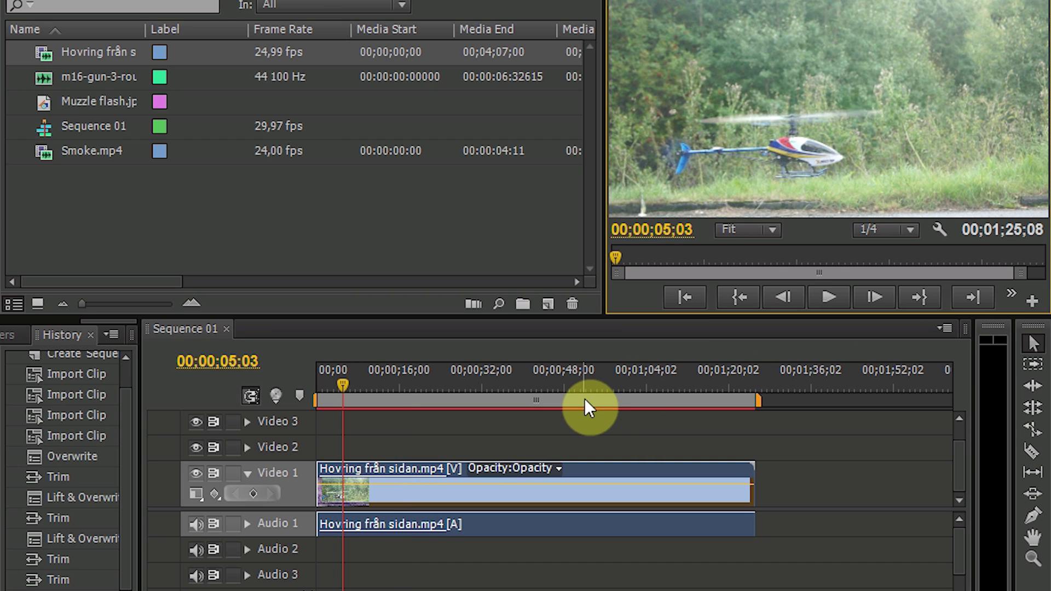
pyautogui.click(414, 443)
pyautogui.hotkey('ctrl', 'a')
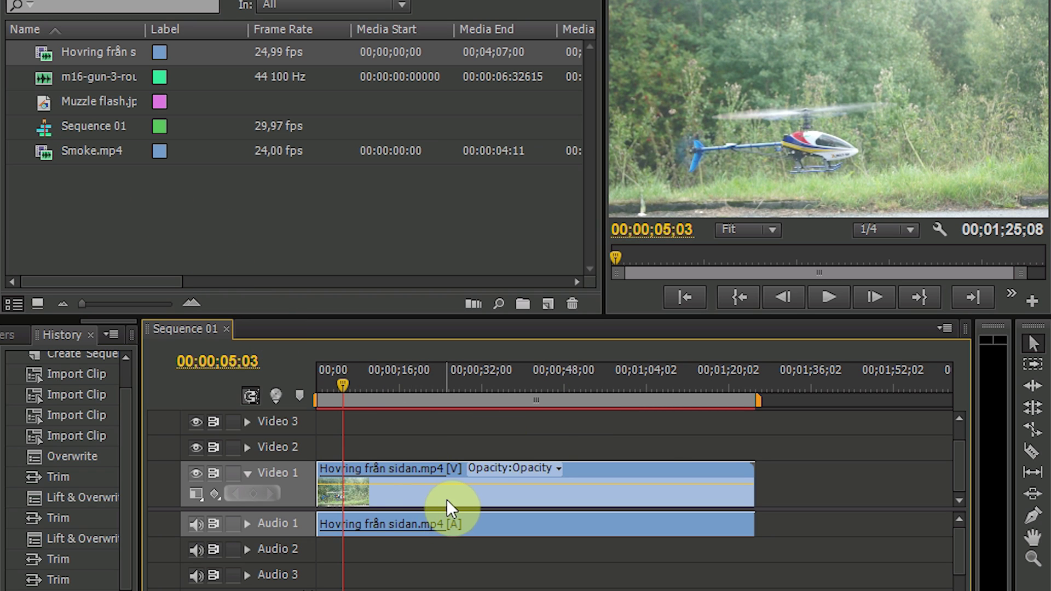
# Paste the clip onto Video 2 from 00;00;00;00 and park the playhead at 00;00;07;18.
pyautogui.hotkey('ctrl', 'shift', 'a')
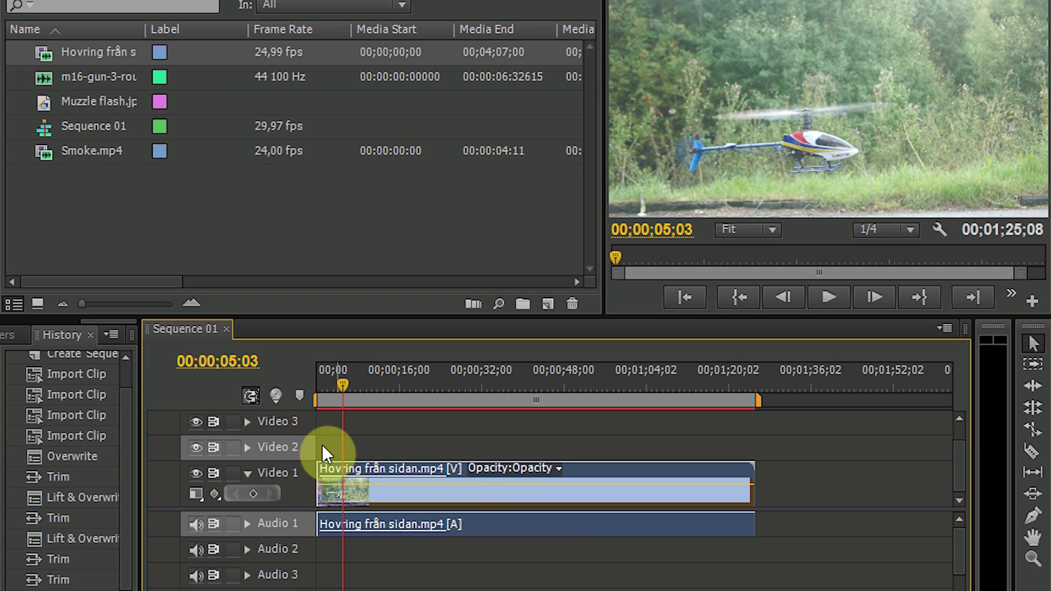
pyautogui.moveTo(343, 392); pyautogui.dragTo(318, 386)
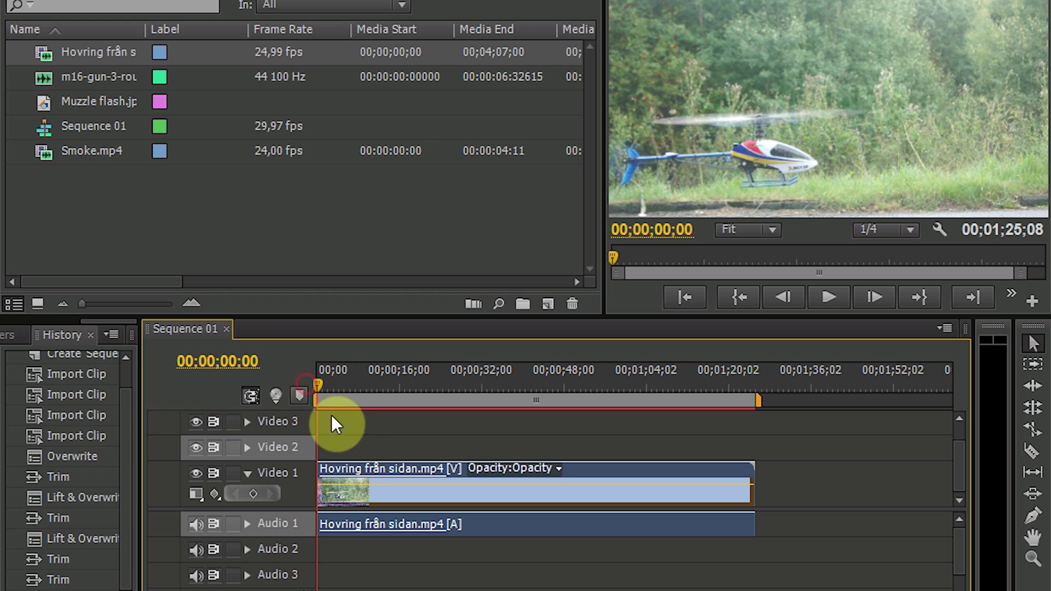
pyautogui.hotkey('ctrl', 'v')
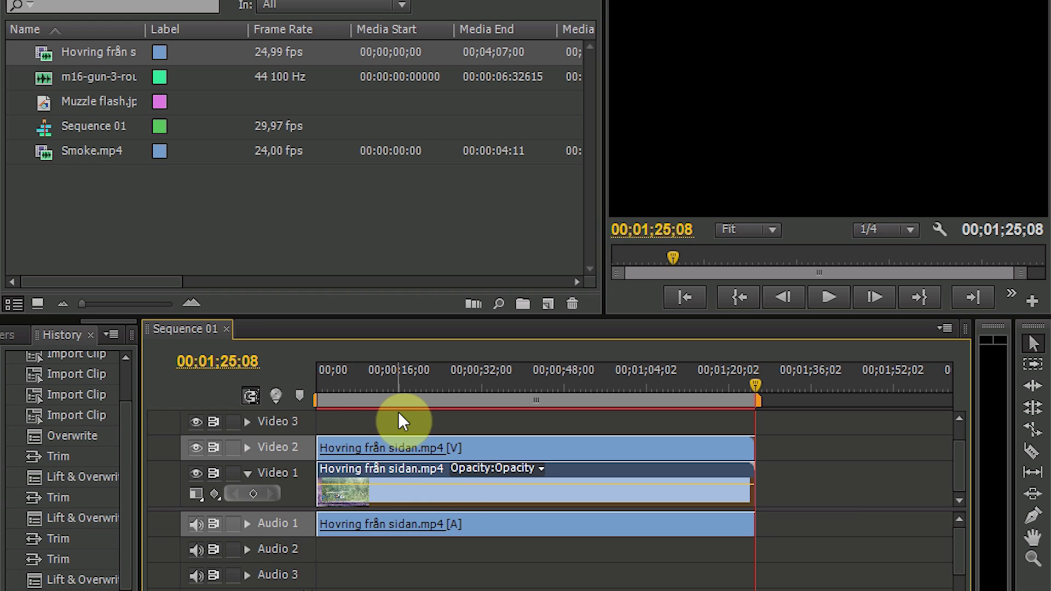
pyautogui.click(399, 414)
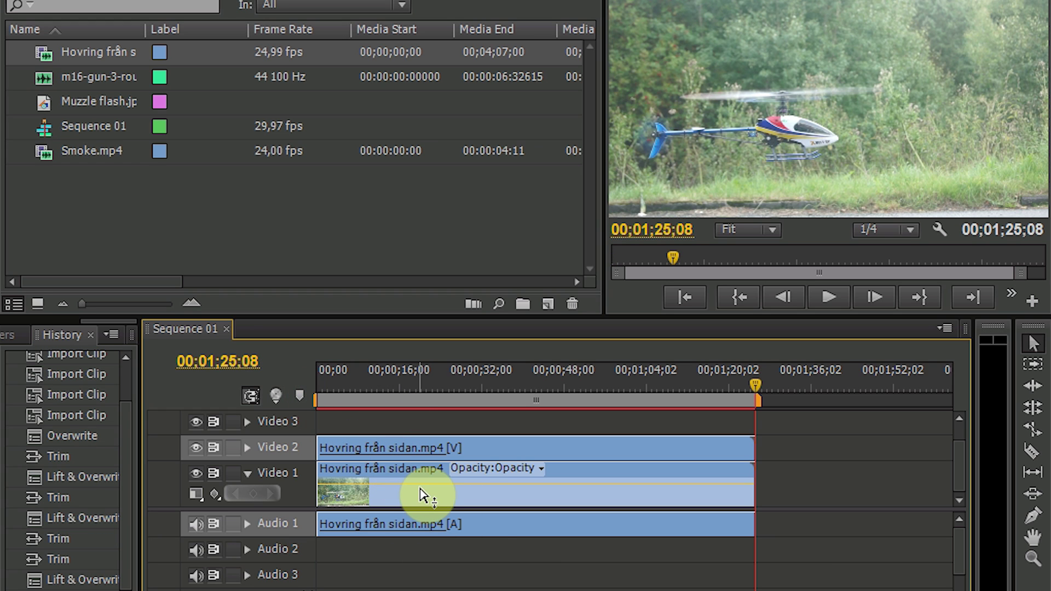
pyautogui.moveTo(422, 494)
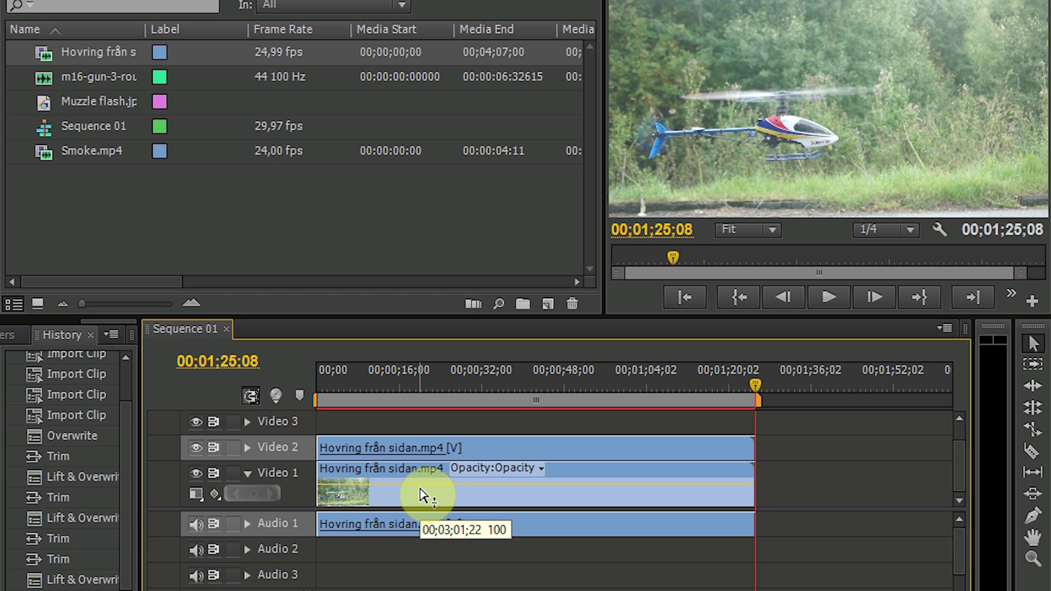
pyautogui.click(355, 389)
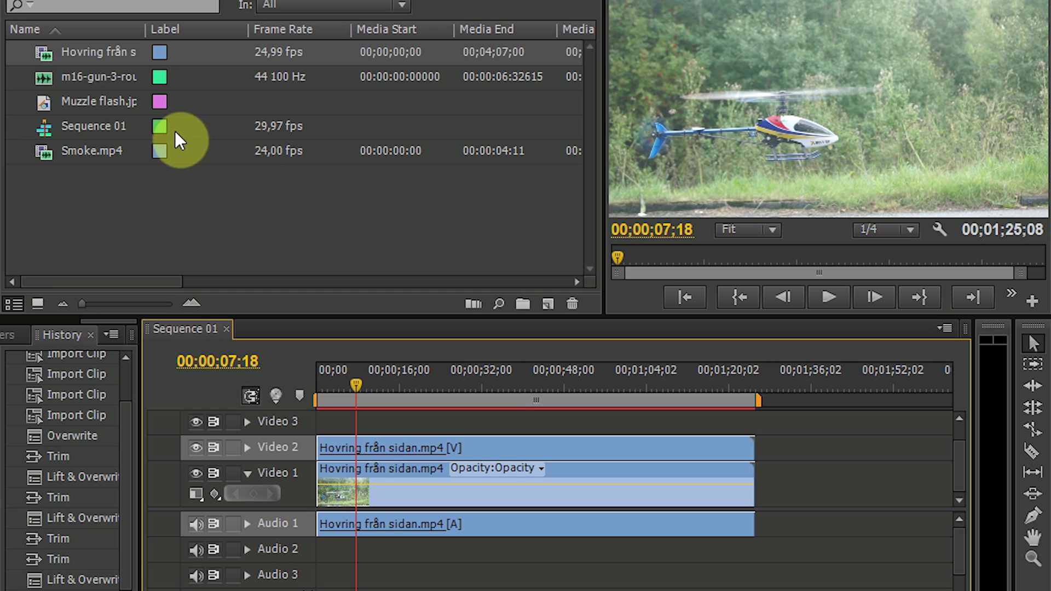
# Place Muzzle flash.jpg on Video 3 at the 00;00;07;18 playhead.
pyautogui.click(97, 98)
pyautogui.moveTo(97, 97); pyautogui.dragTo(410, 421)
pyautogui.click(430, 424)
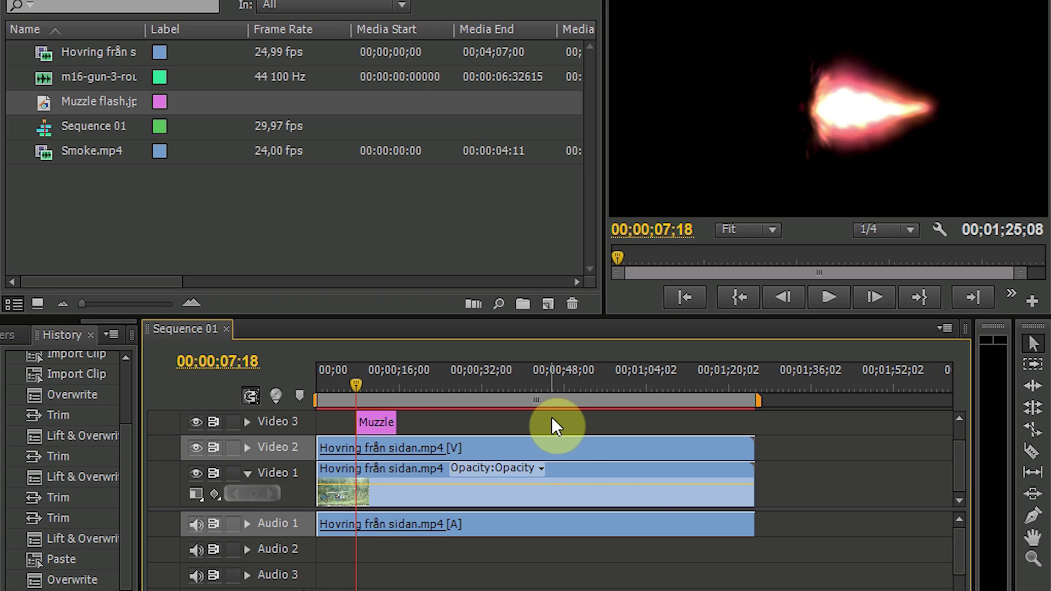
pyautogui.press('=')
pyautogui.press('=')
pyautogui.press('=')
pyautogui.press('-')
pyautogui.press('-')
pyautogui.press('-')
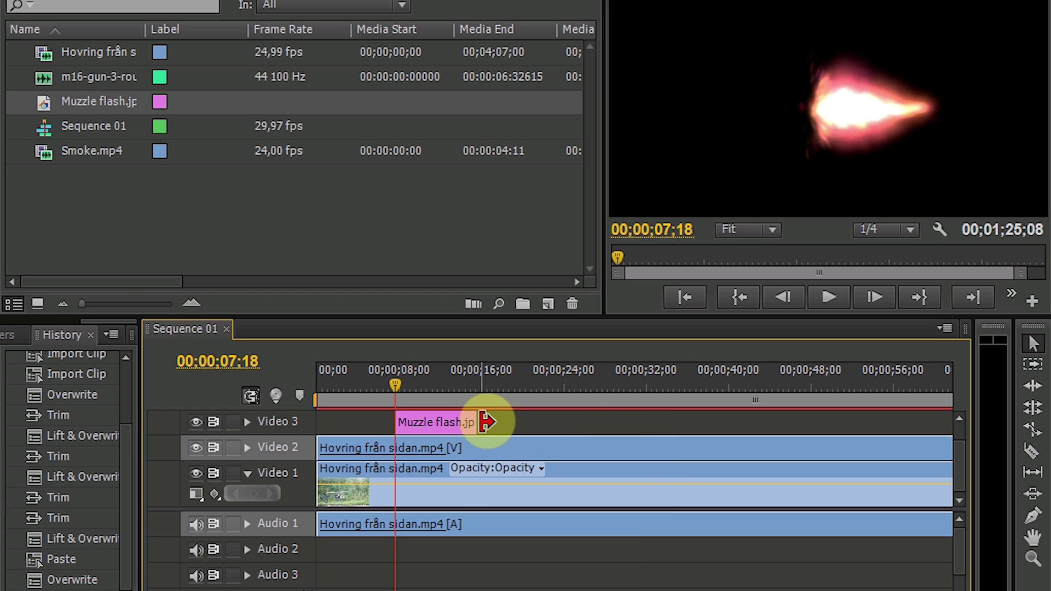
# Trim the Muzzle flash clip to about two frames, ending near 07;20.
pyautogui.moveTo(475, 422); pyautogui.dragTo(387, 420)
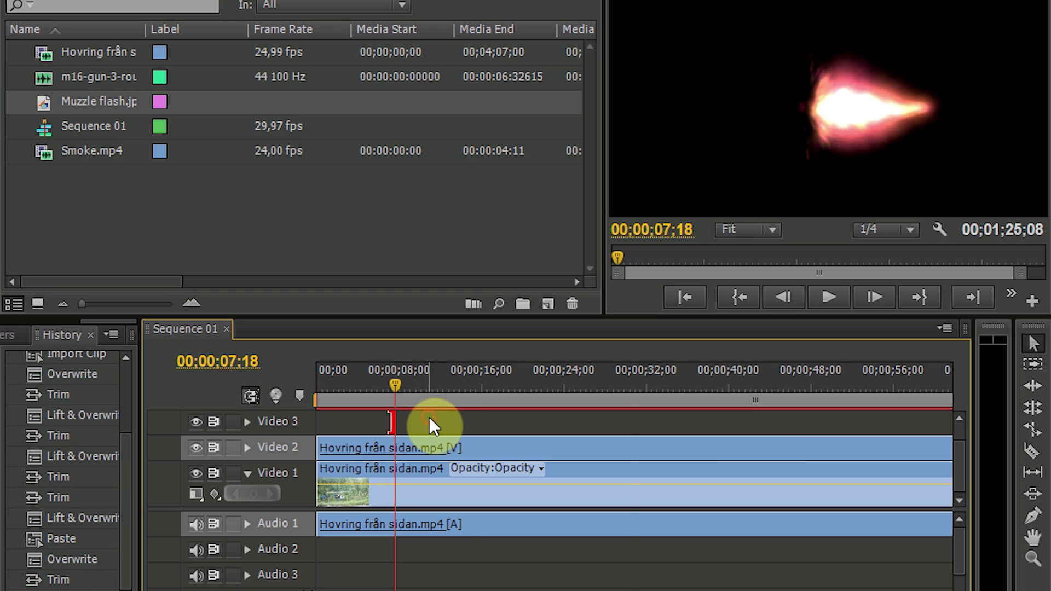
pyautogui.press('=')
pyautogui.press('=')
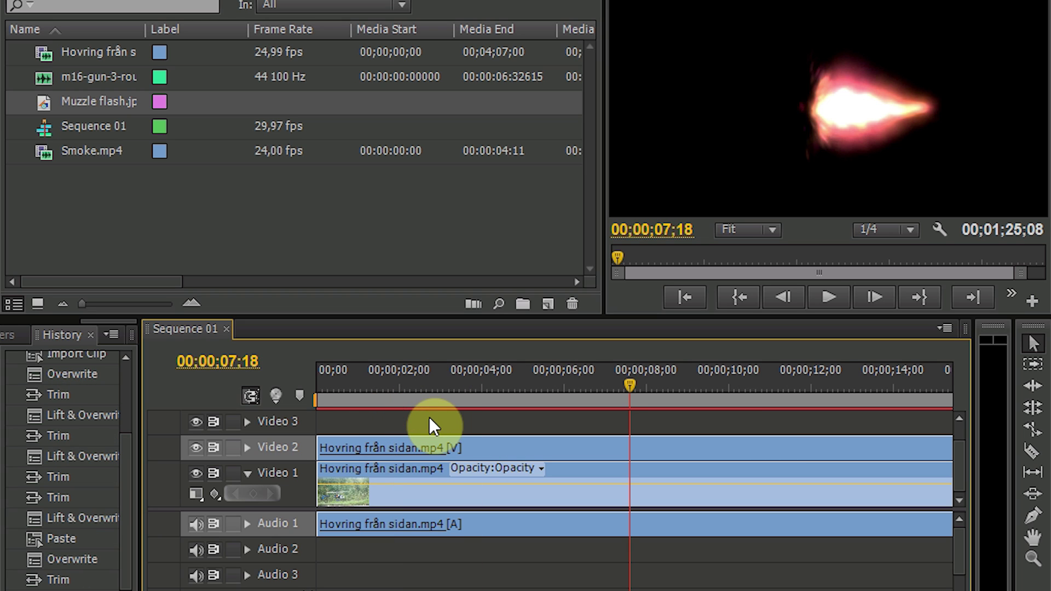
pyautogui.press('=')
pyautogui.press('=')
pyautogui.press('=')
pyautogui.press('=')
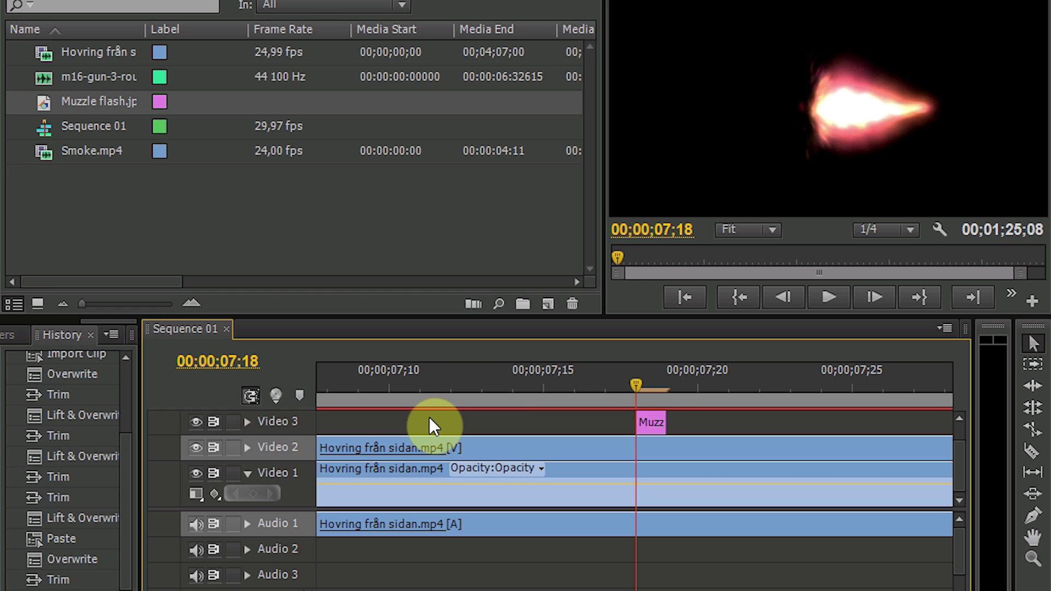
pyautogui.moveTo(657, 417); pyautogui.dragTo(695, 415)
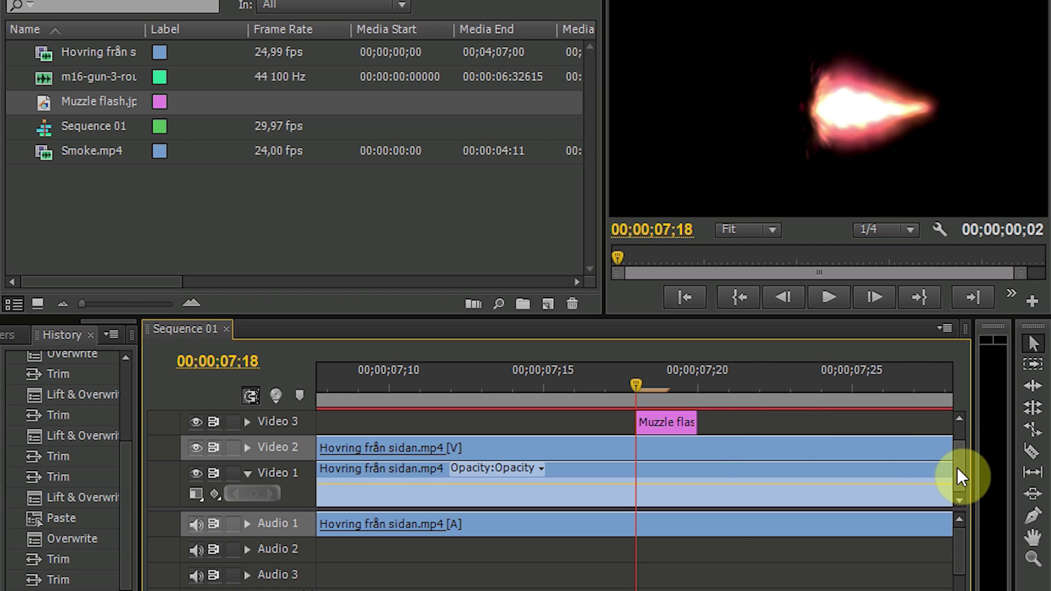
pyautogui.moveTo(958, 468); pyautogui.dragTo(959, 460)
# Set the Muzzle flash clip's Opacity Blend Mode to Screen.
pyautogui.click(669, 440)
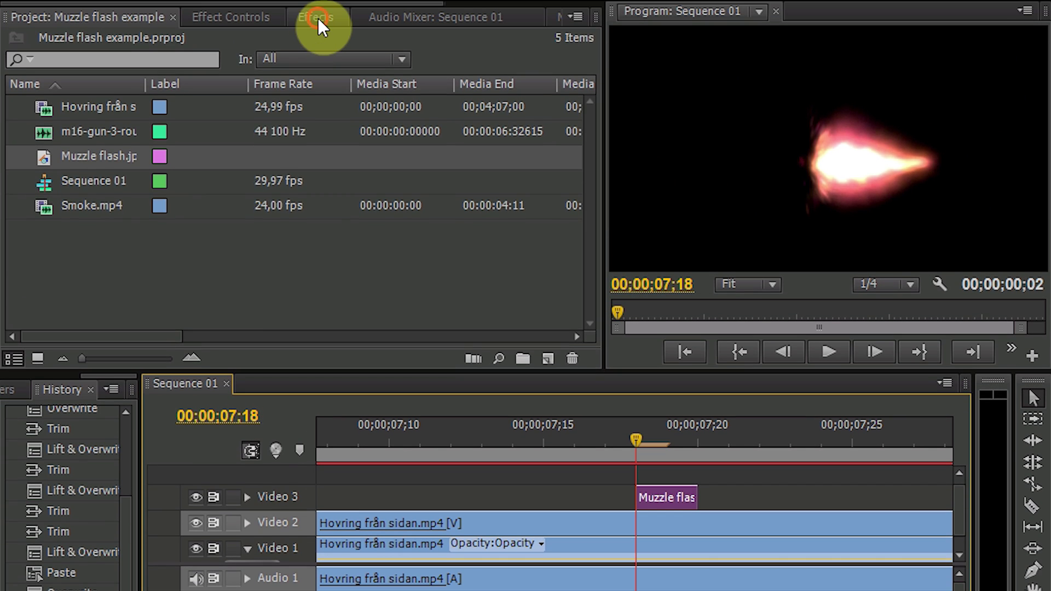
pyautogui.click(318, 18)
pyautogui.click(256, 17)
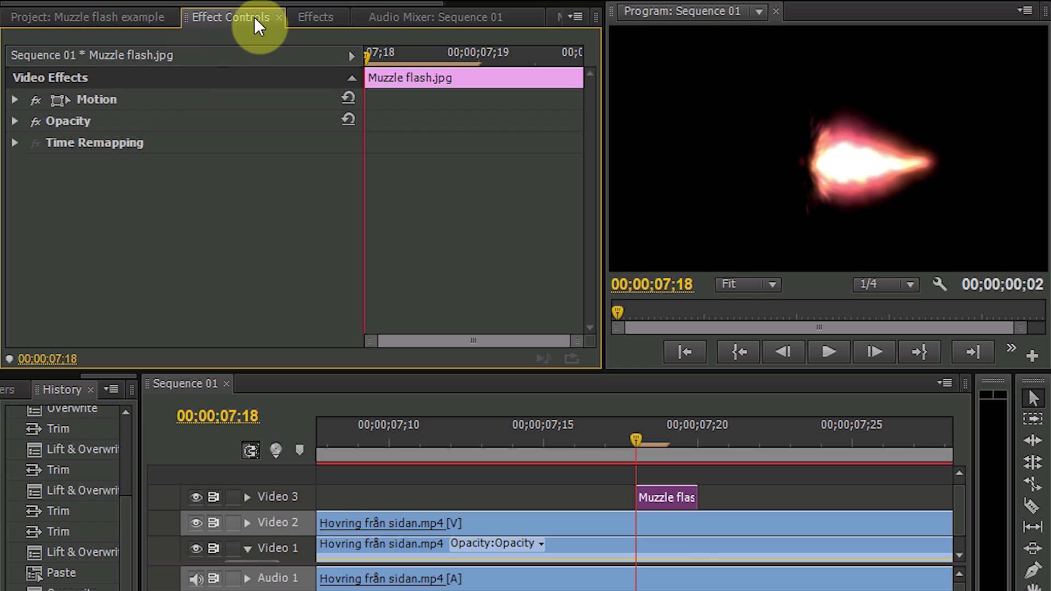
pyautogui.click(13, 120)
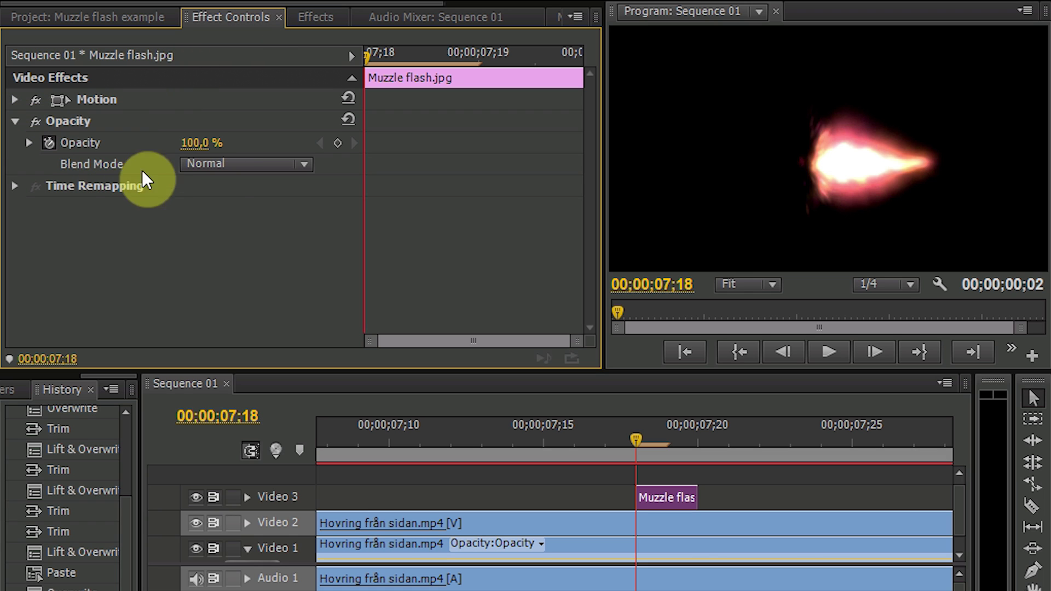
pyautogui.click(245, 163)
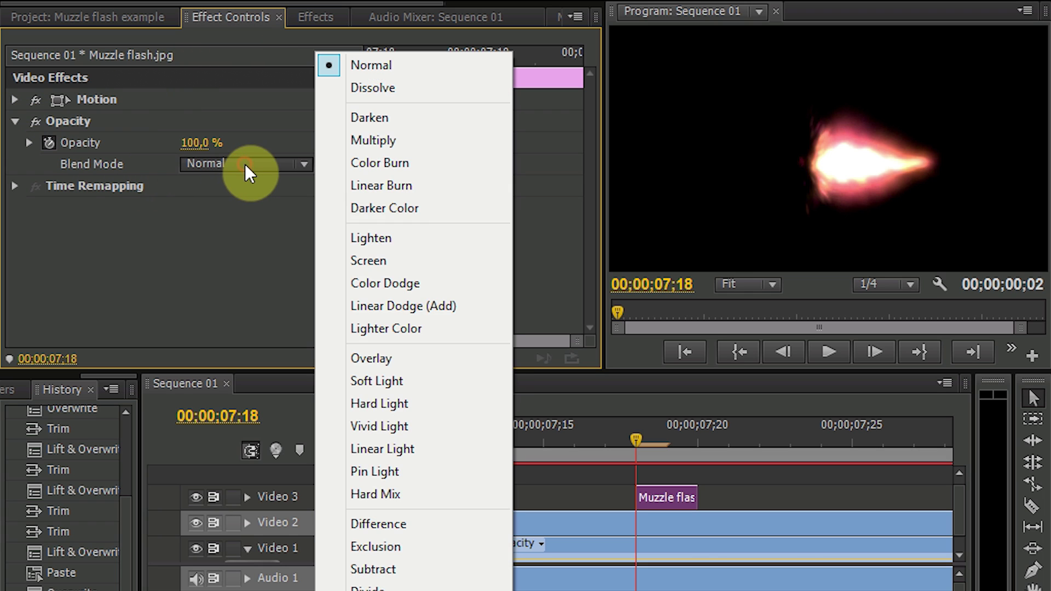
pyautogui.click(389, 262)
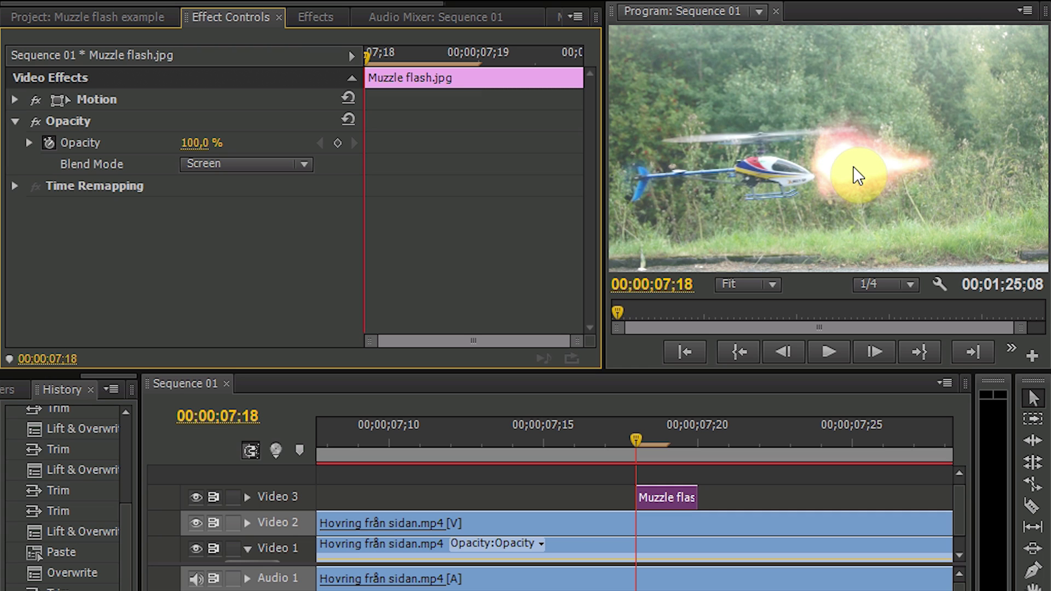
# Scale the flash to 50 and position it at 933, 625 by the helicopter's nose.
pyautogui.click(15, 99)
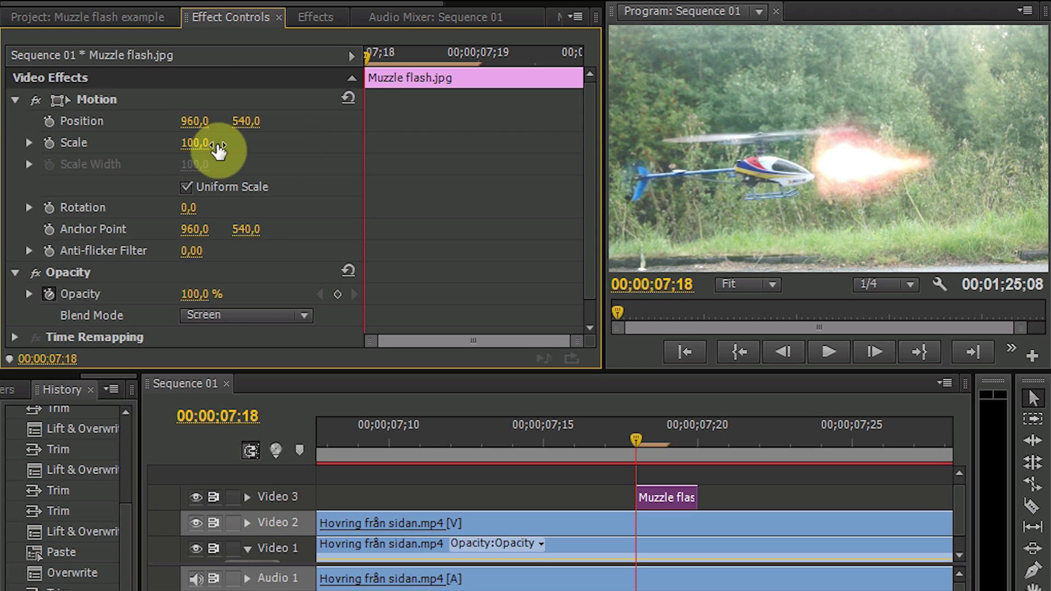
pyautogui.click(206, 143)
pyautogui.write('50')
pyautogui.press('Return')
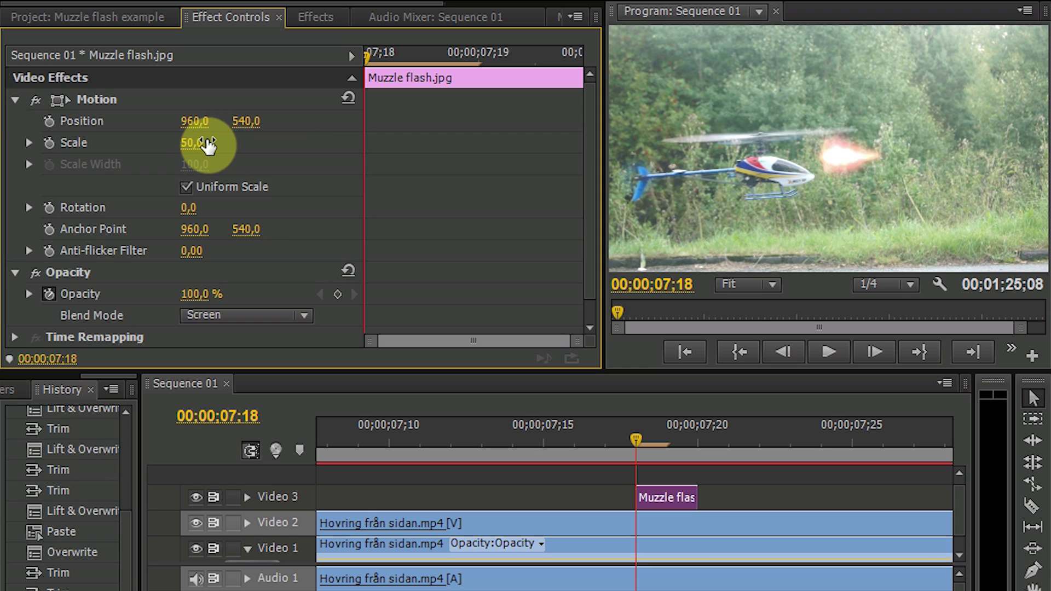
pyautogui.moveTo(246, 121); pyautogui.dragTo(293, 121)
pyautogui.moveTo(195, 121)
pyautogui.mouseDown()
pyautogui.moveTo(178, 121)
pyautogui.moveTo(204, 124)
pyautogui.mouseUp()
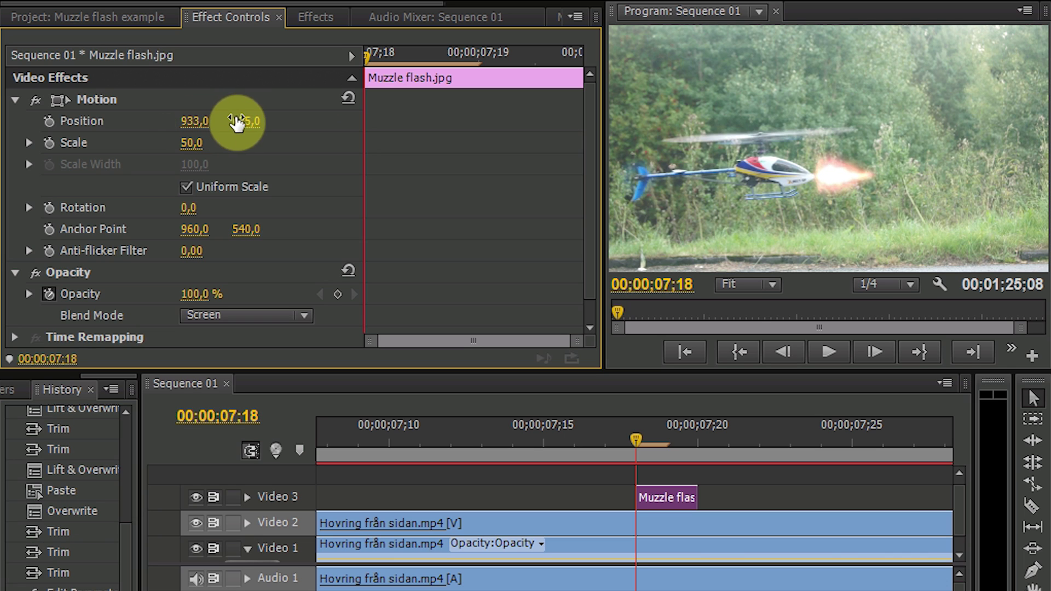
pyautogui.click(250, 121)
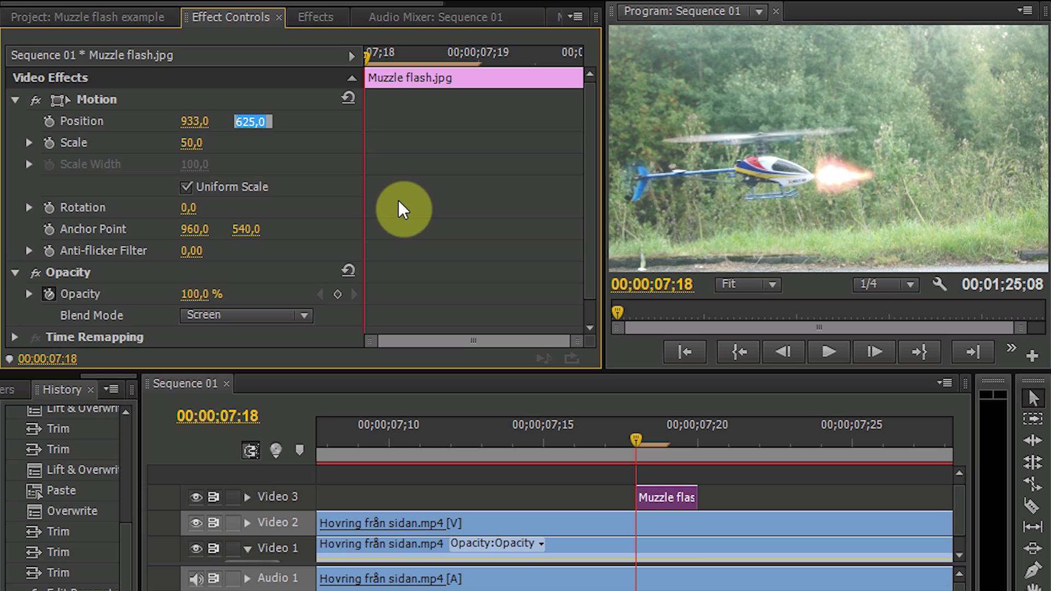
pyautogui.click(289, 158)
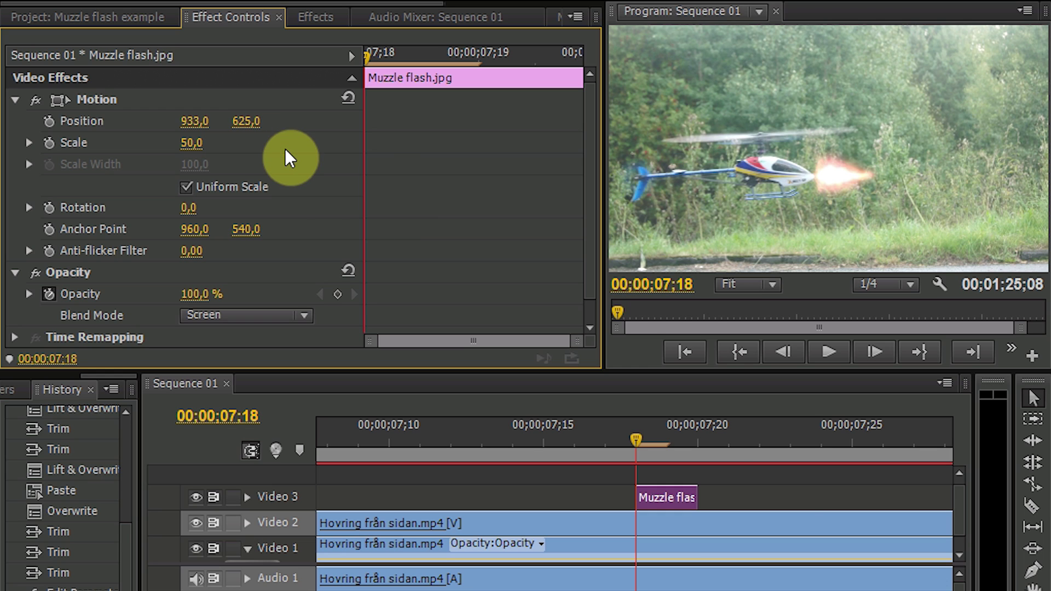
# Apply Video Effects > Adjust > Lighting Effects to the Hovring från sidan clip on Video 2.
pyautogui.click(730, 498)
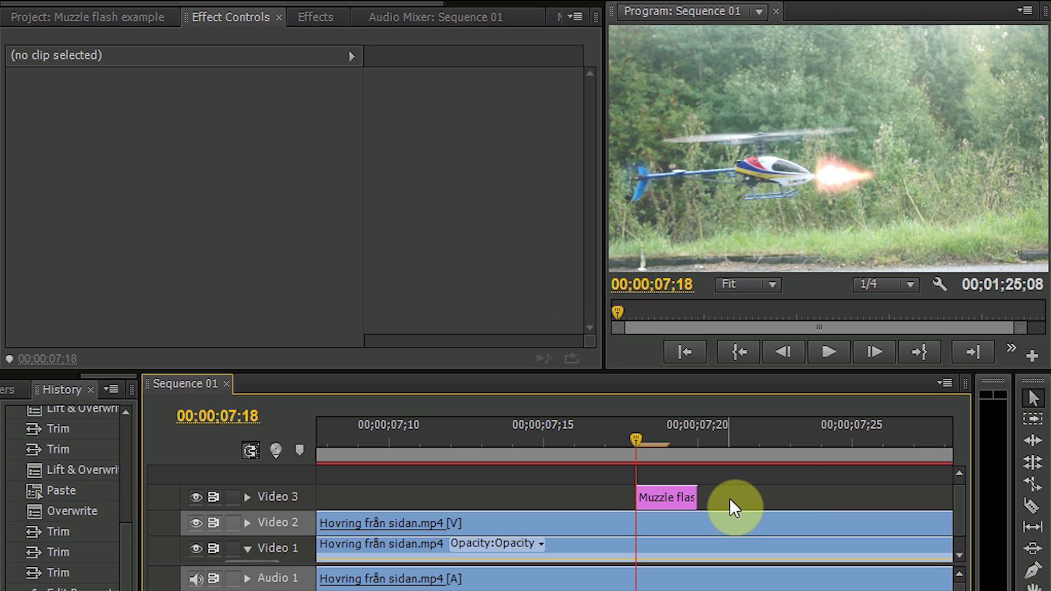
pyautogui.click(715, 522)
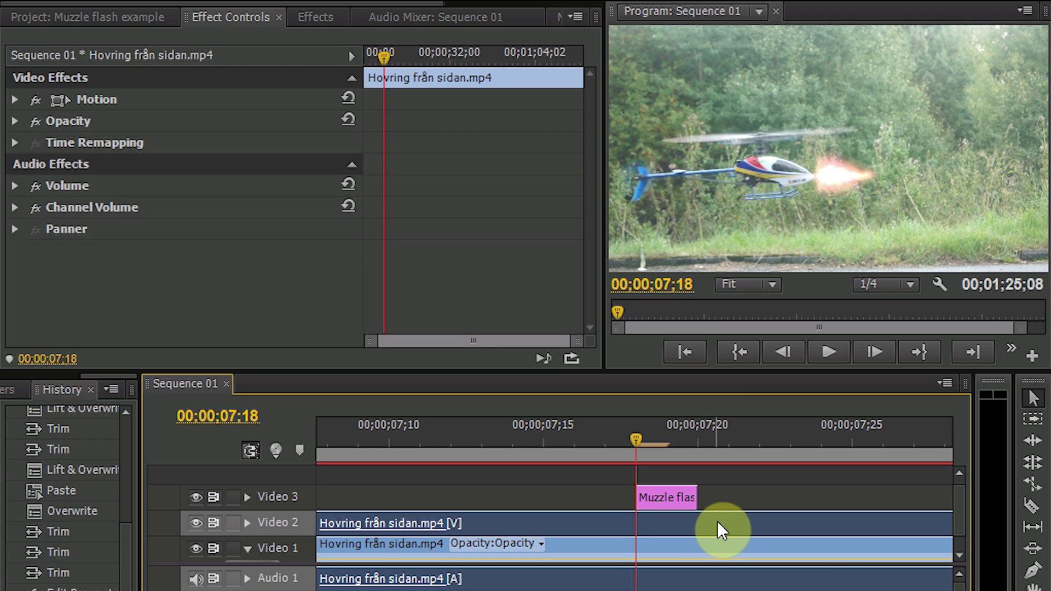
pyautogui.click(740, 493)
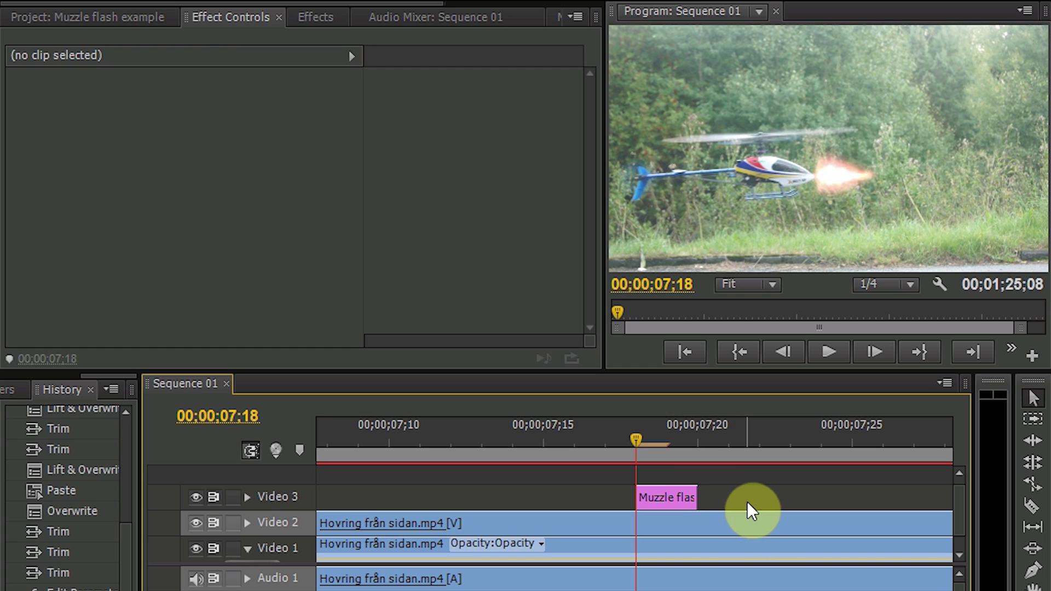
pyautogui.click(731, 524)
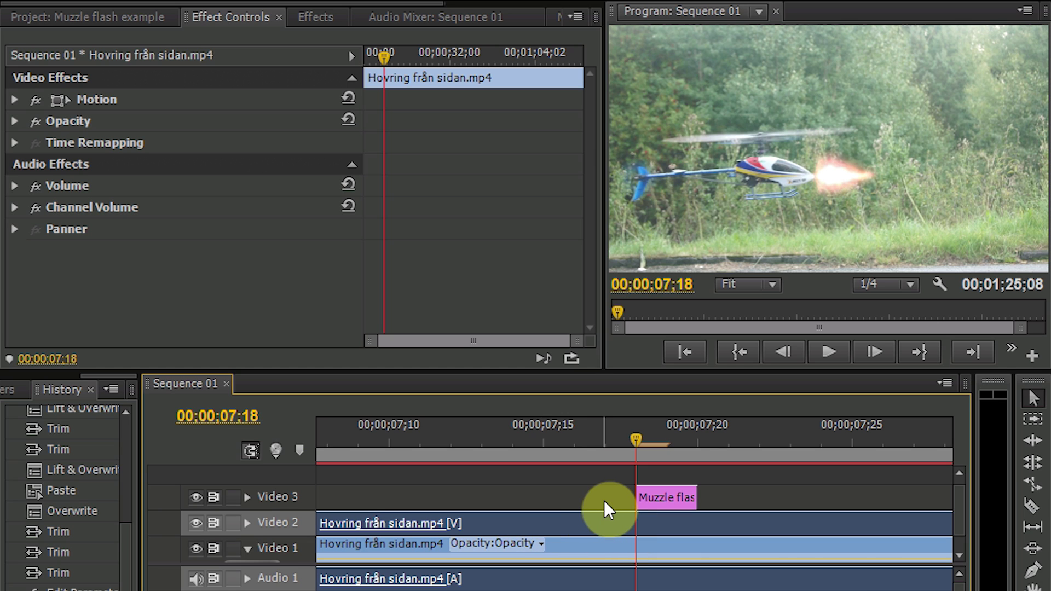
pyautogui.click(312, 17)
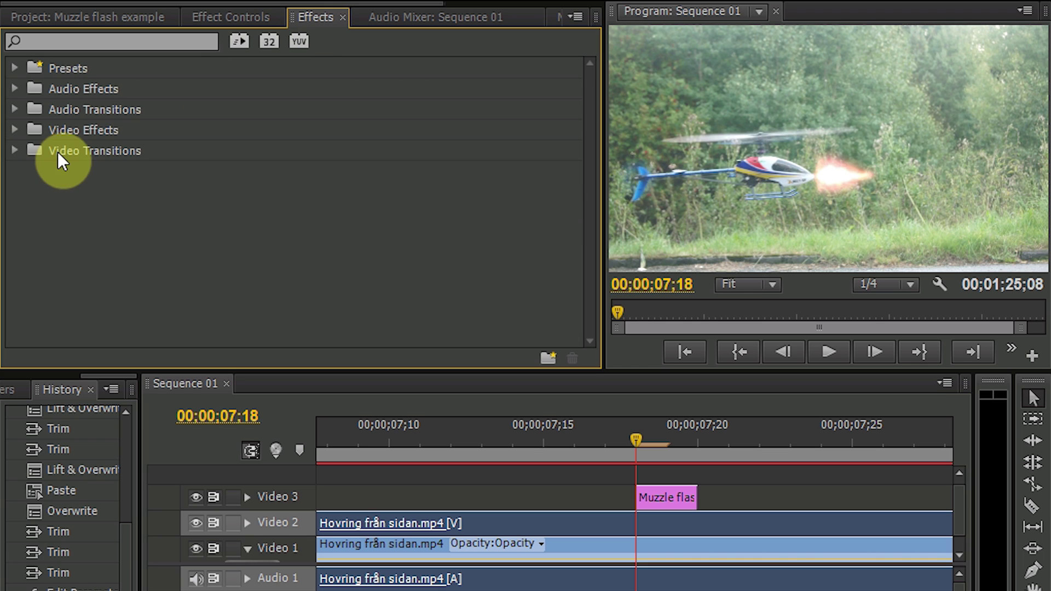
pyautogui.click(14, 130)
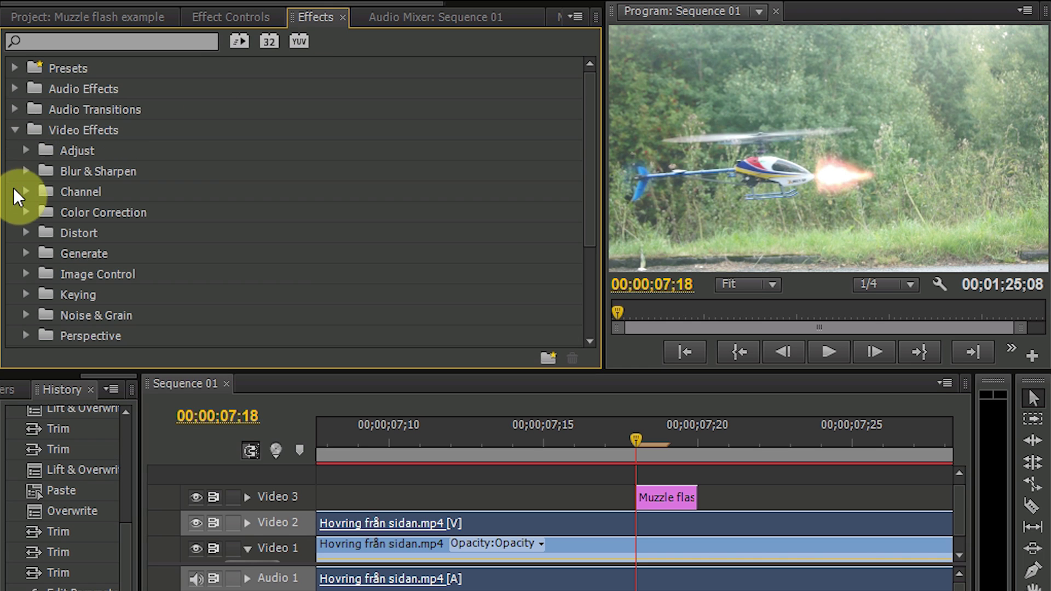
pyautogui.click(25, 150)
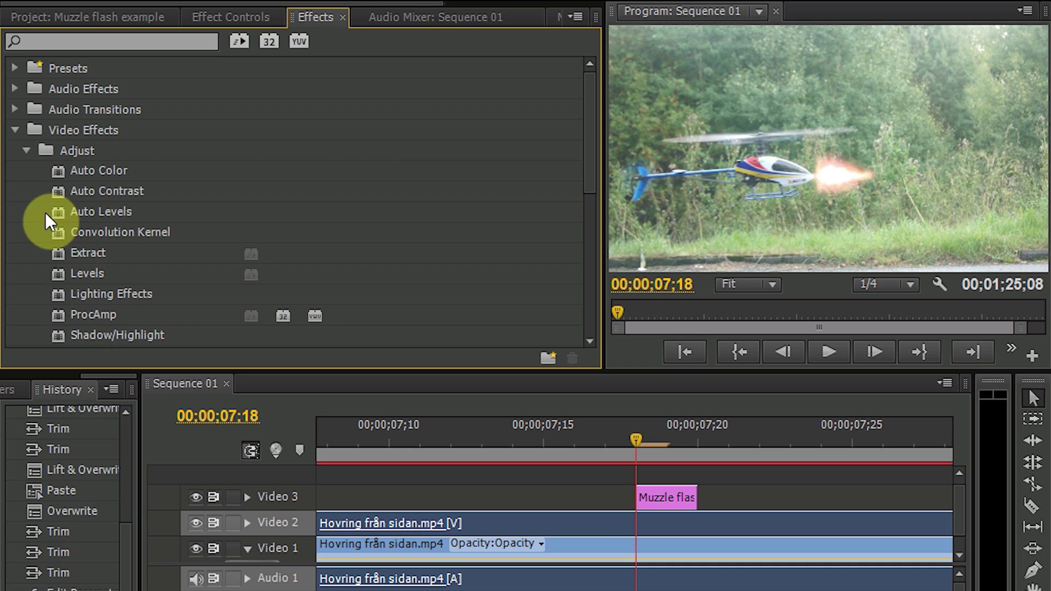
pyautogui.moveTo(109, 294); pyautogui.dragTo(612, 523)
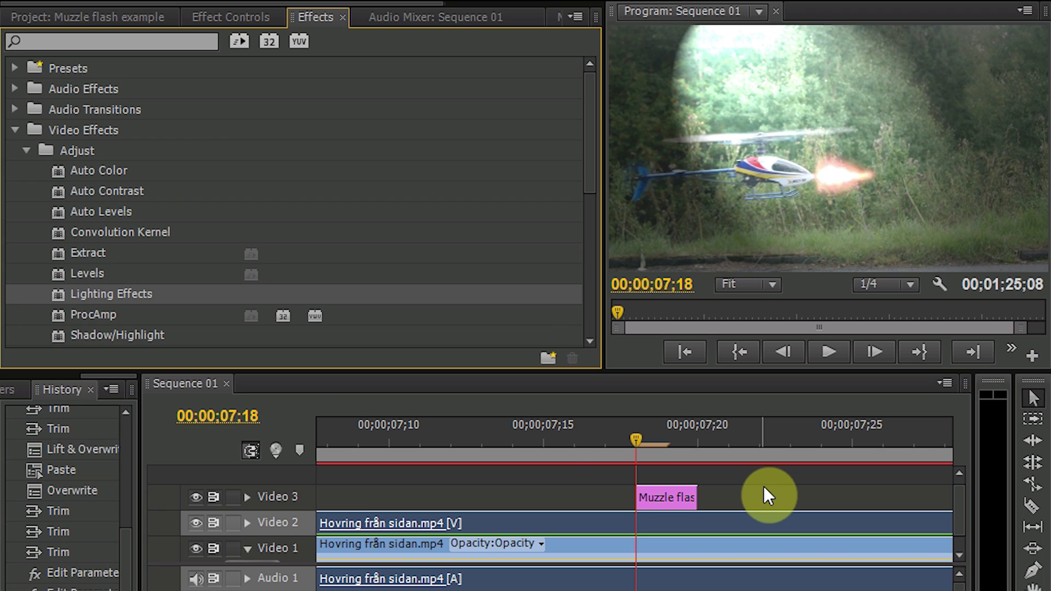
# Set Light 1's Major Radius to 14 and Minor Radius to 10.
pyautogui.click(244, 13)
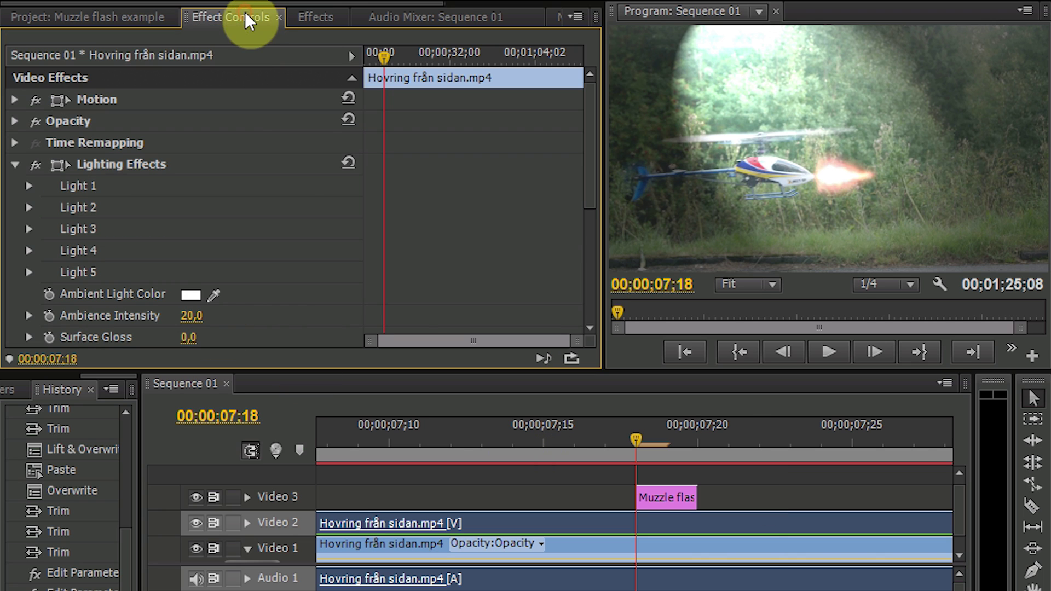
pyautogui.click(29, 185)
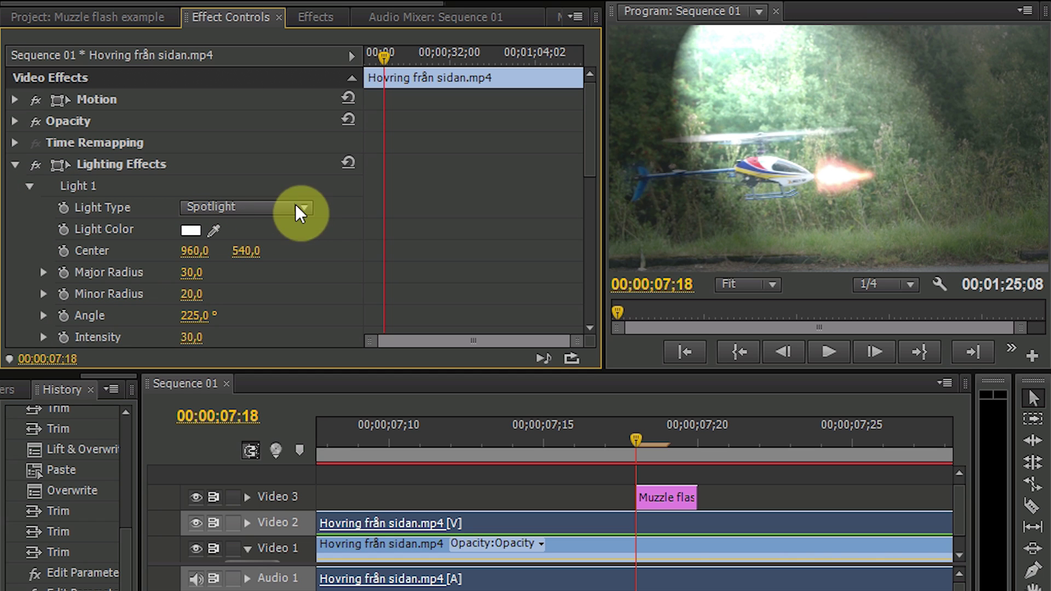
pyautogui.click(196, 273)
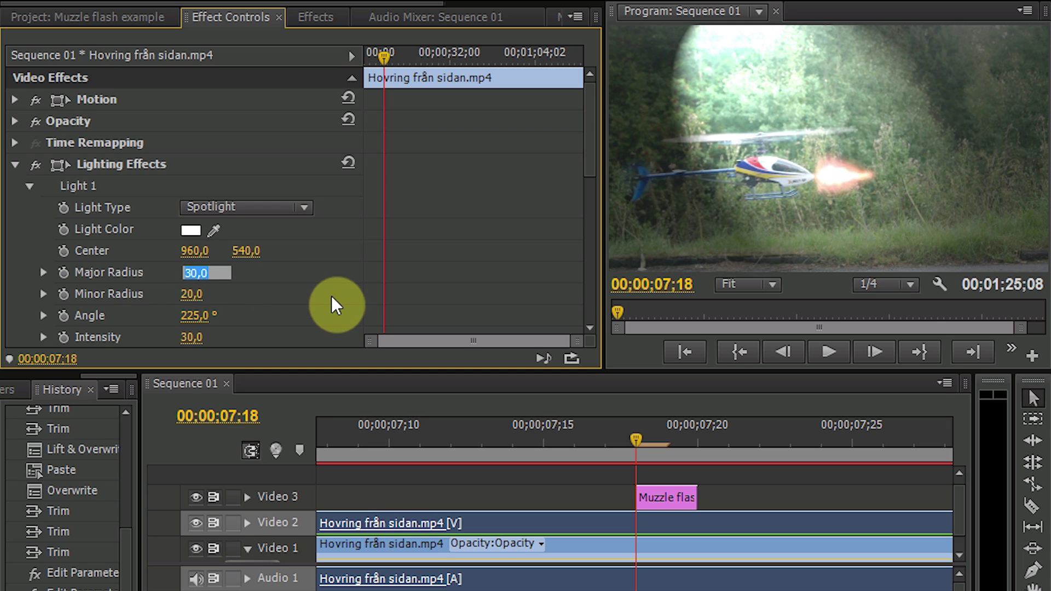
pyautogui.write('14')
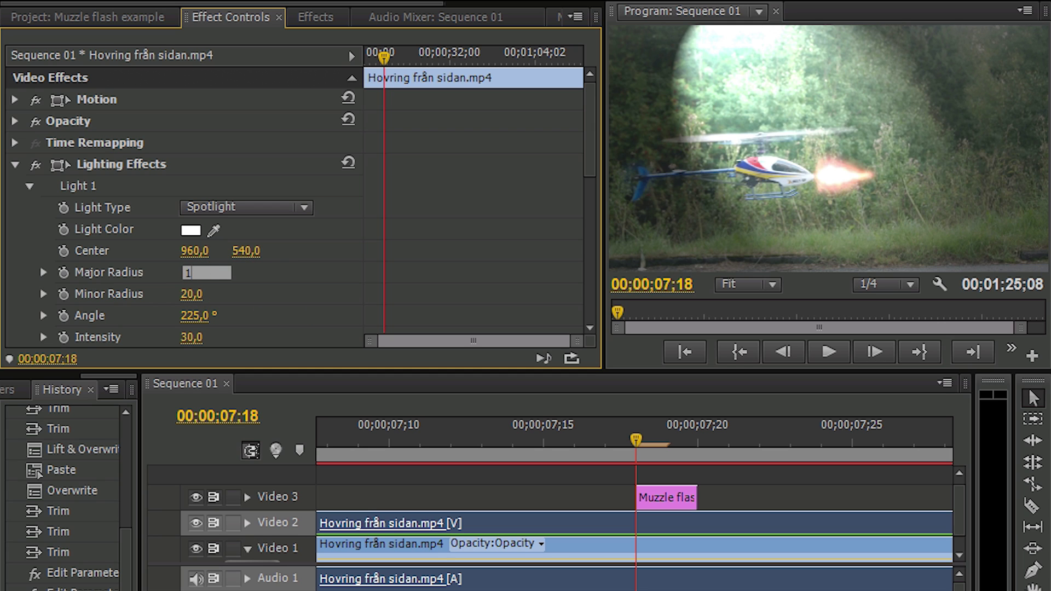
pyautogui.click(331, 298)
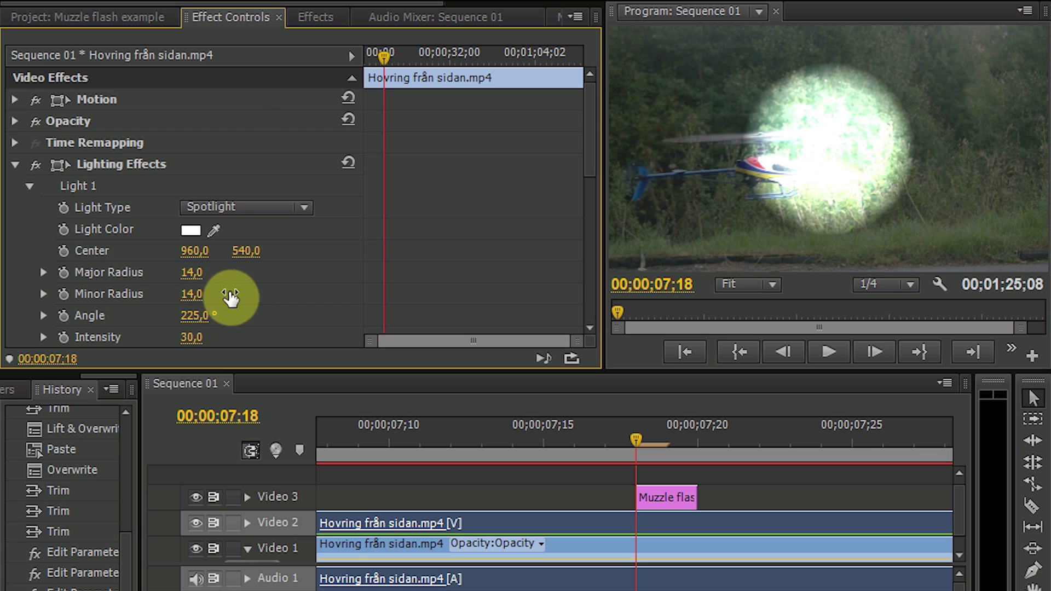
pyautogui.click(207, 294)
pyautogui.write('10')
pyautogui.press('Return')
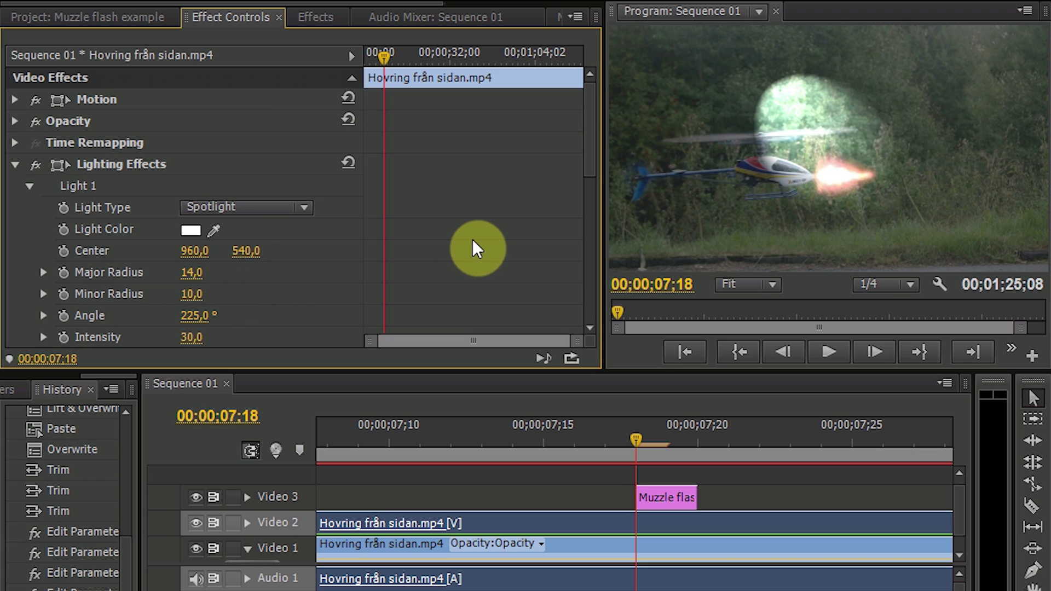
# Set Light 1's Angle to 358°, Intensity to 50 and Focus to -10.
pyautogui.moveTo(195, 316)
pyautogui.mouseDown()
pyautogui.moveTo(163, 316)
pyautogui.moveTo(193, 316)
pyautogui.mouseUp()
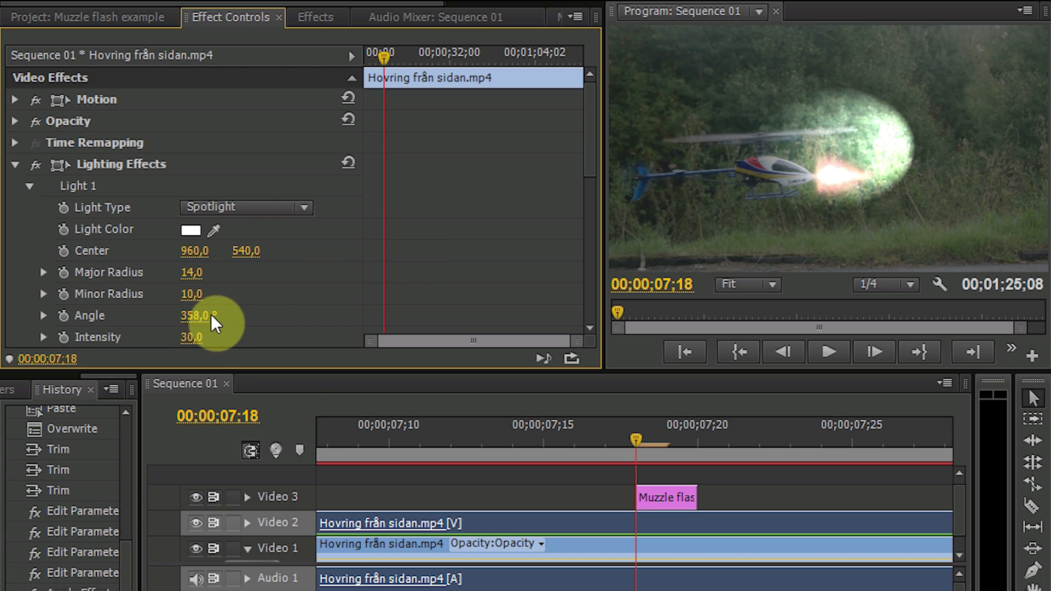
pyautogui.click(195, 338)
pyautogui.write('50')
pyautogui.press('Return')
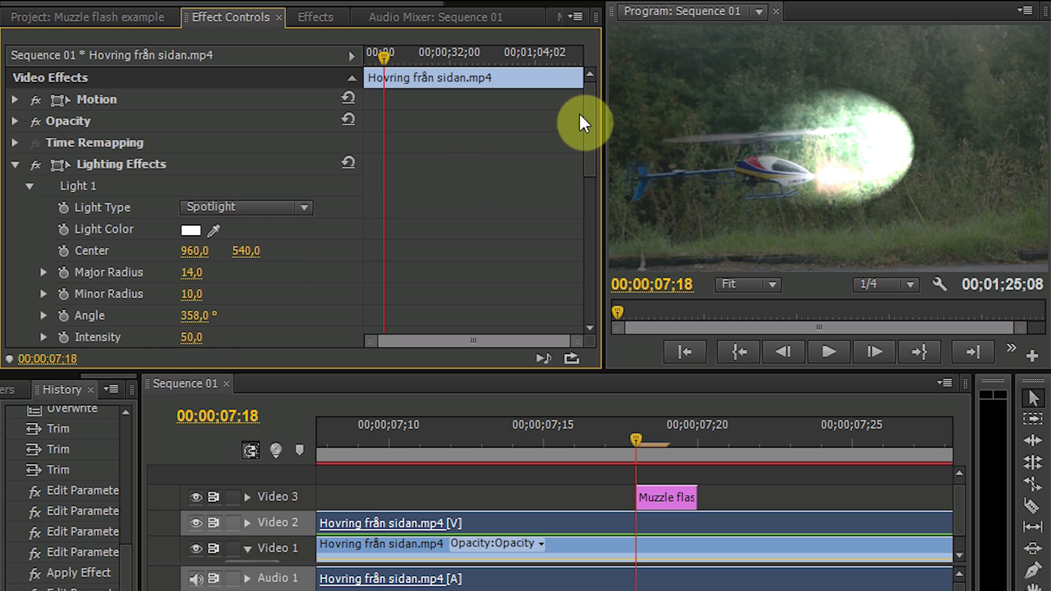
pyautogui.moveTo(590, 112); pyautogui.dragTo(592, 167)
pyautogui.click(193, 221)
pyautogui.write('-10')
pyautogui.click(207, 222)
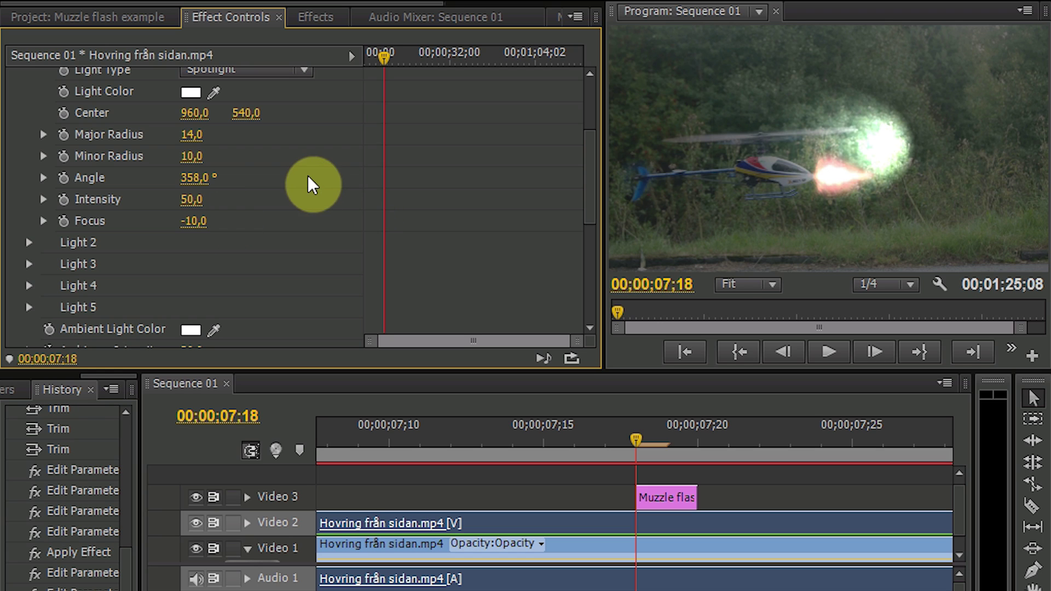
# Scrub Light 1's Center to X 580 and Y 625 over the cockpit.
pyautogui.moveTo(193, 122); pyautogui.dragTo(42, 121)
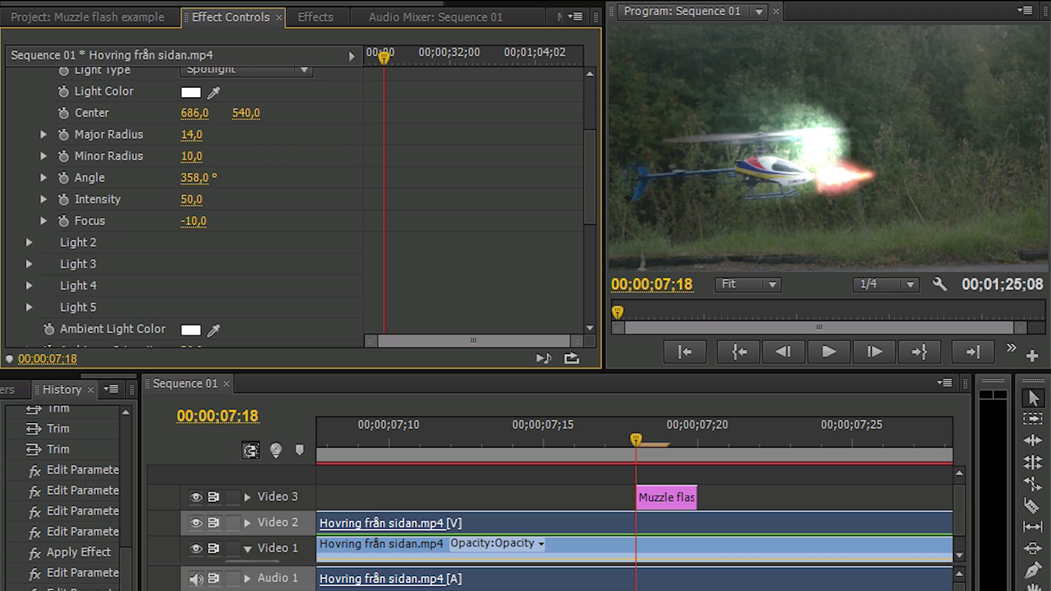
pyautogui.moveTo(195, 112); pyautogui.dragTo(158, 113)
pyautogui.moveTo(246, 112); pyautogui.dragTo(283, 113)
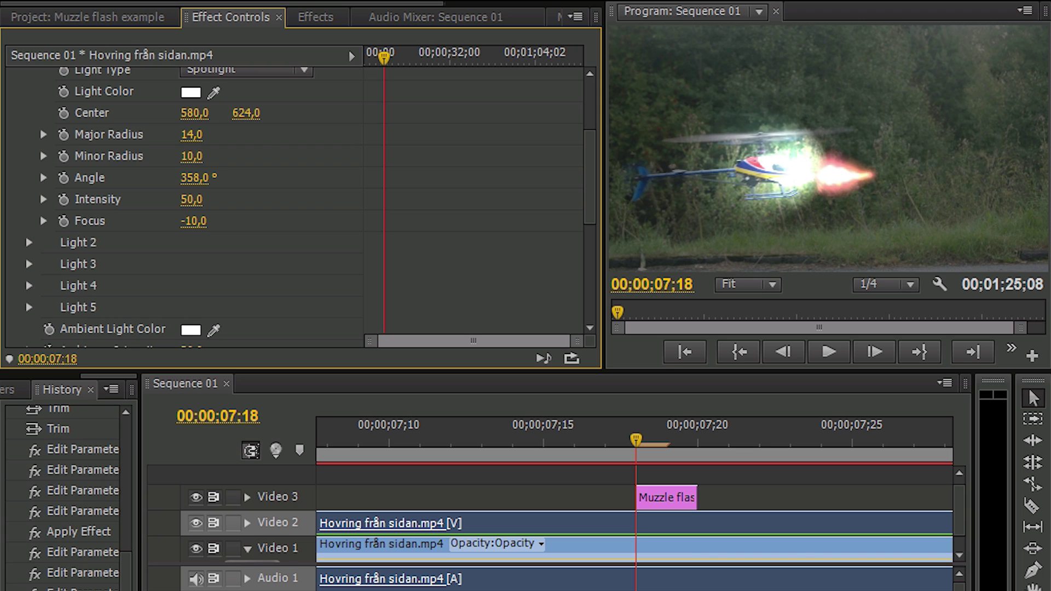
pyautogui.moveTo(284, 113); pyautogui.dragTo(285, 113)
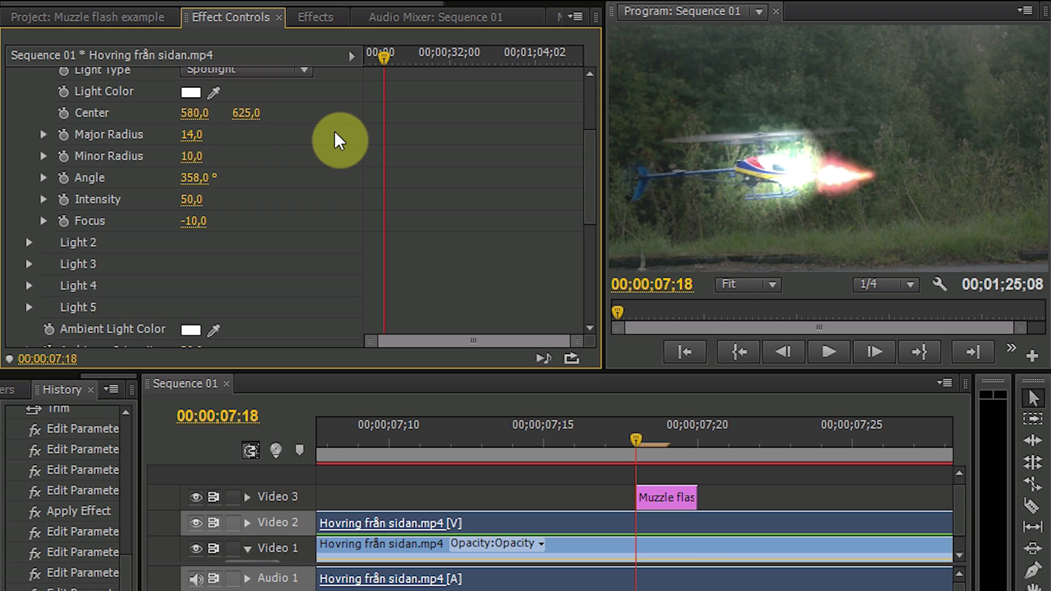
# Give the Video 2 helicopter clip 50% opacity and Lighten blend mode in Effect Controls.
pyautogui.click(322, 20)
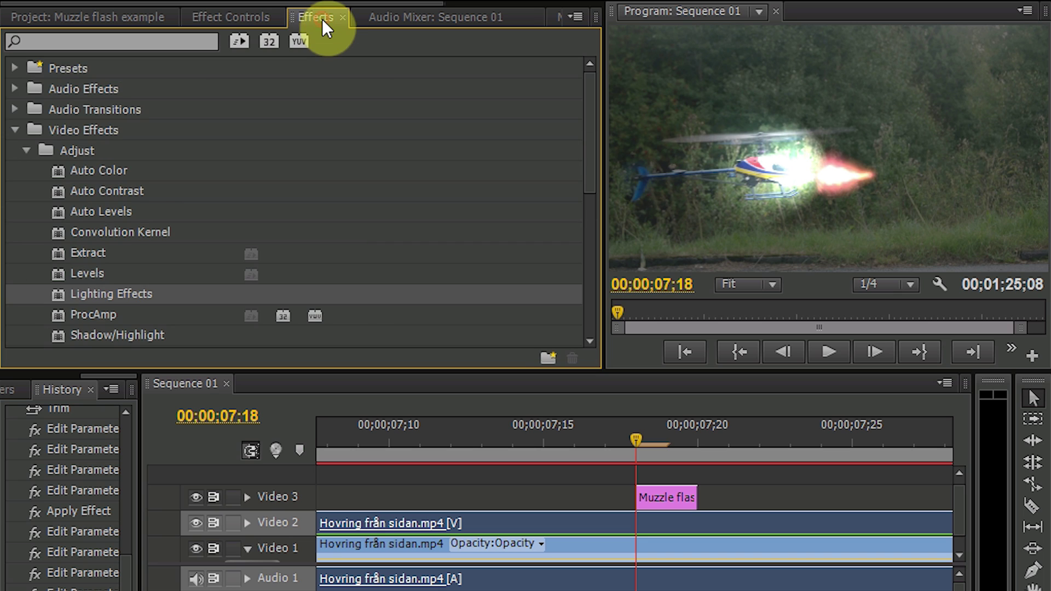
pyautogui.click(247, 15)
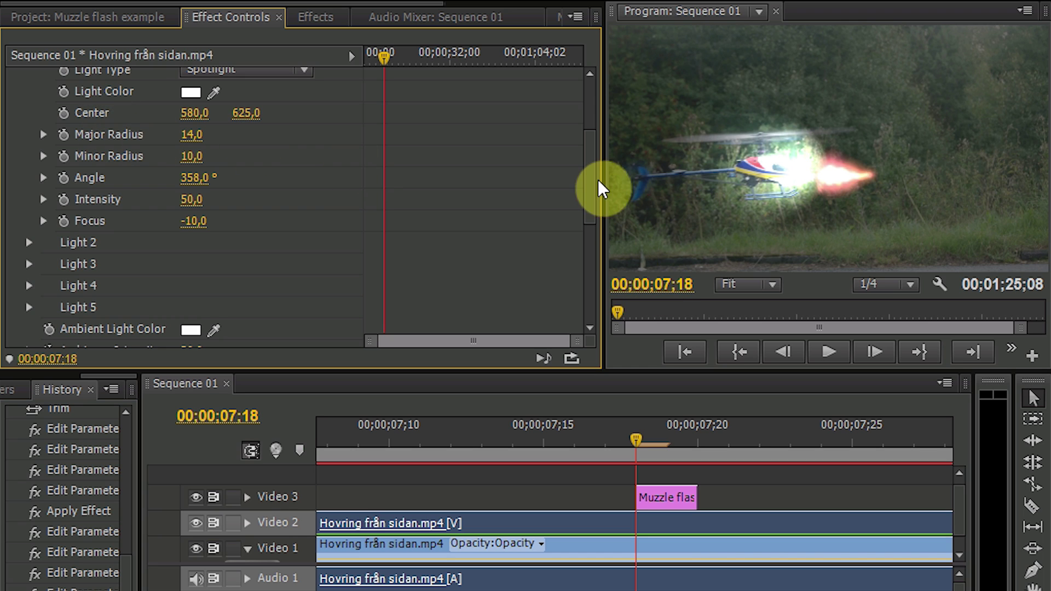
pyautogui.scroll(3, 587, 183)
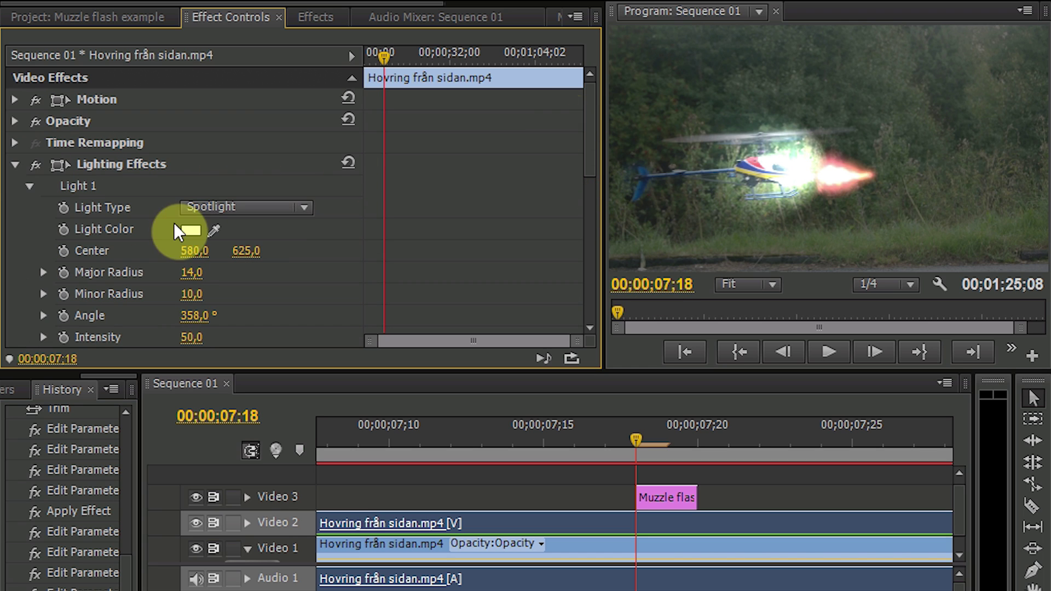
pyautogui.click(13, 165)
pyautogui.click(14, 121)
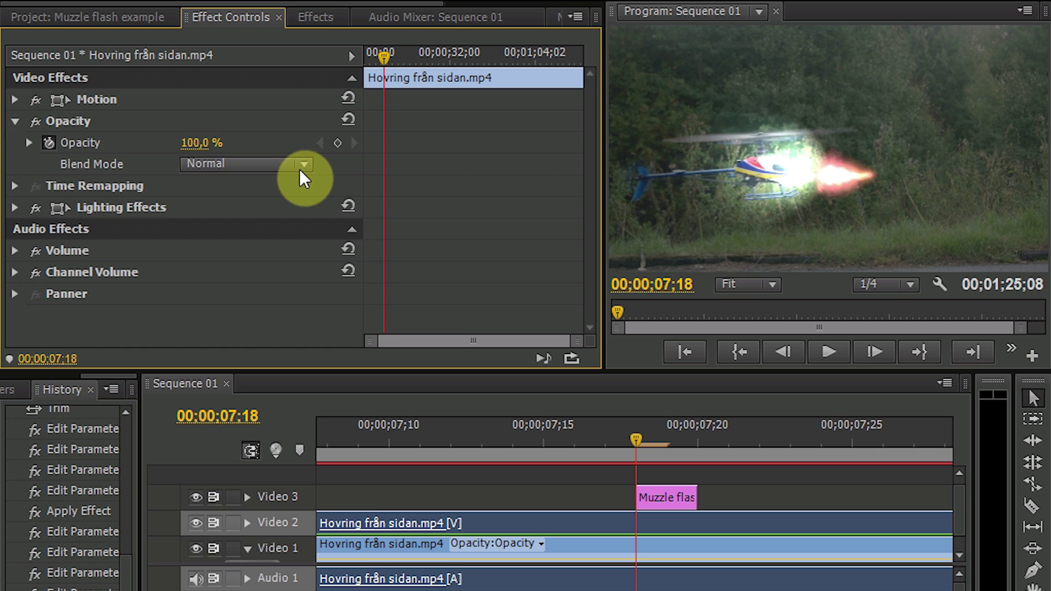
pyautogui.click(200, 143)
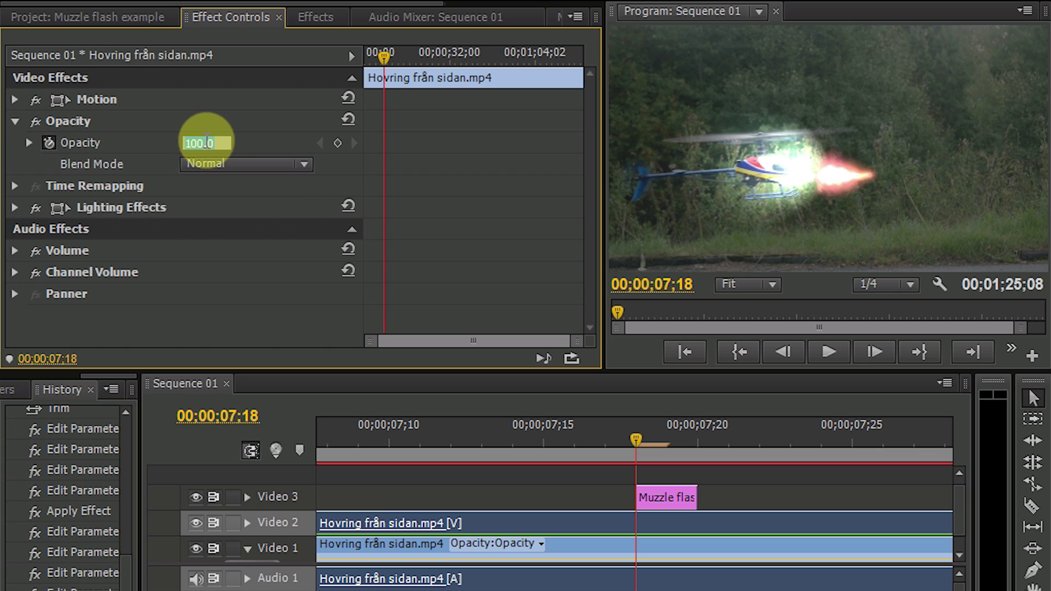
pyautogui.click(49, 143)
pyautogui.click(204, 142)
pyautogui.write('50')
pyautogui.press('Return')
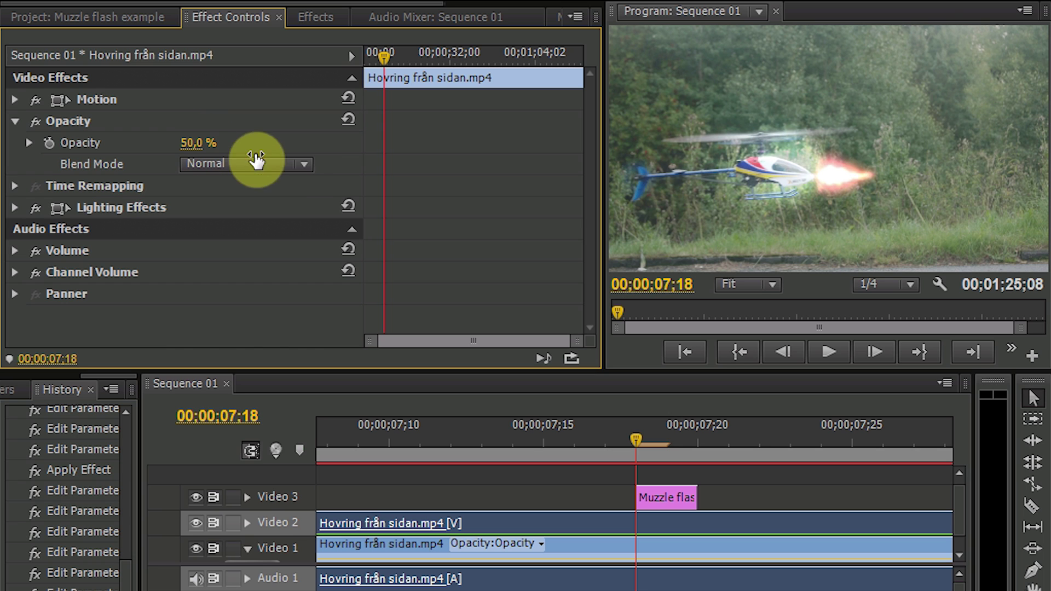
pyautogui.click(304, 165)
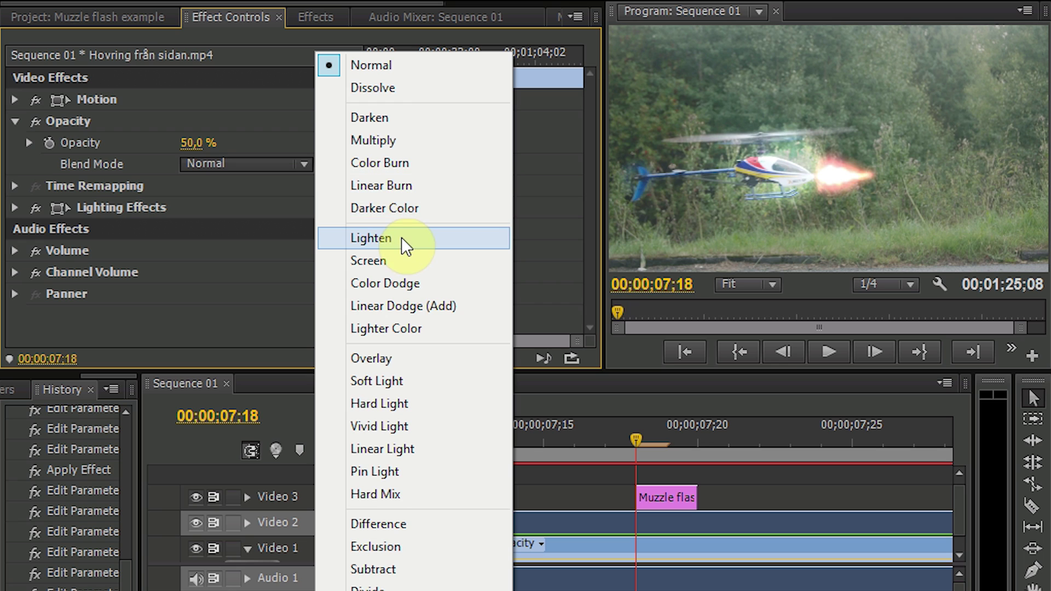
pyautogui.click(403, 241)
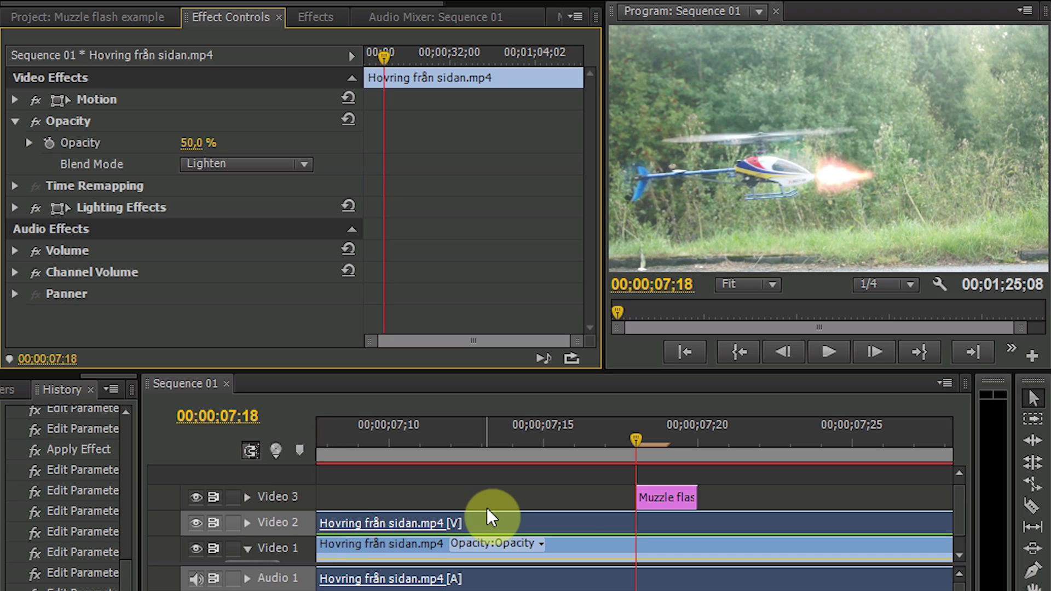
# Trim the Video 2 helicopter copy so it starts at the playhead, 00;00;07;18.
pyautogui.click(615, 491)
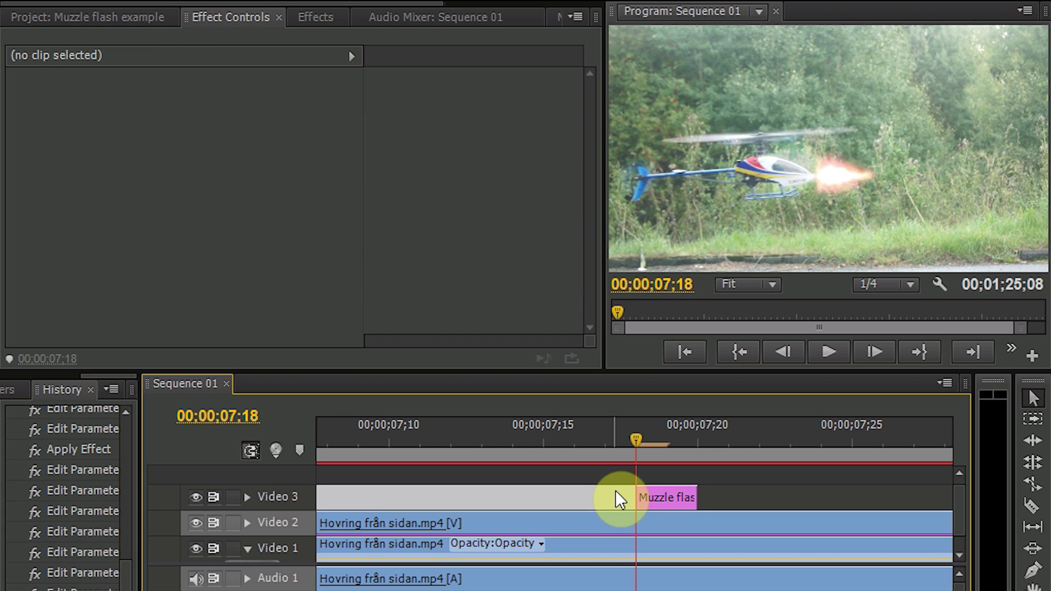
pyautogui.press('-')
pyautogui.press('-')
pyautogui.press('-')
pyautogui.press('-')
pyautogui.press('-')
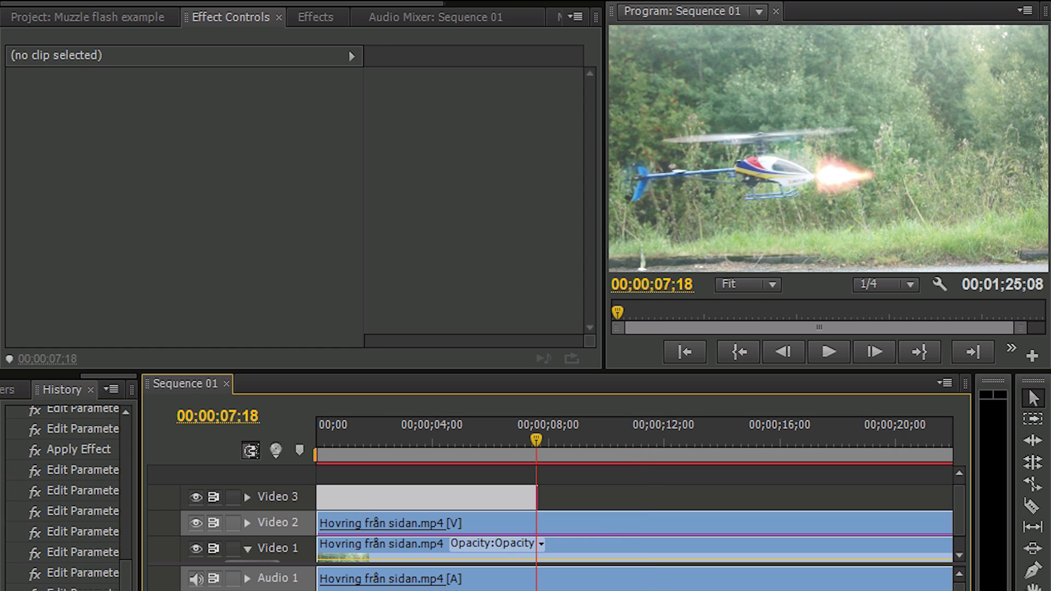
pyautogui.moveTo(326, 520); pyautogui.dragTo(542, 523)
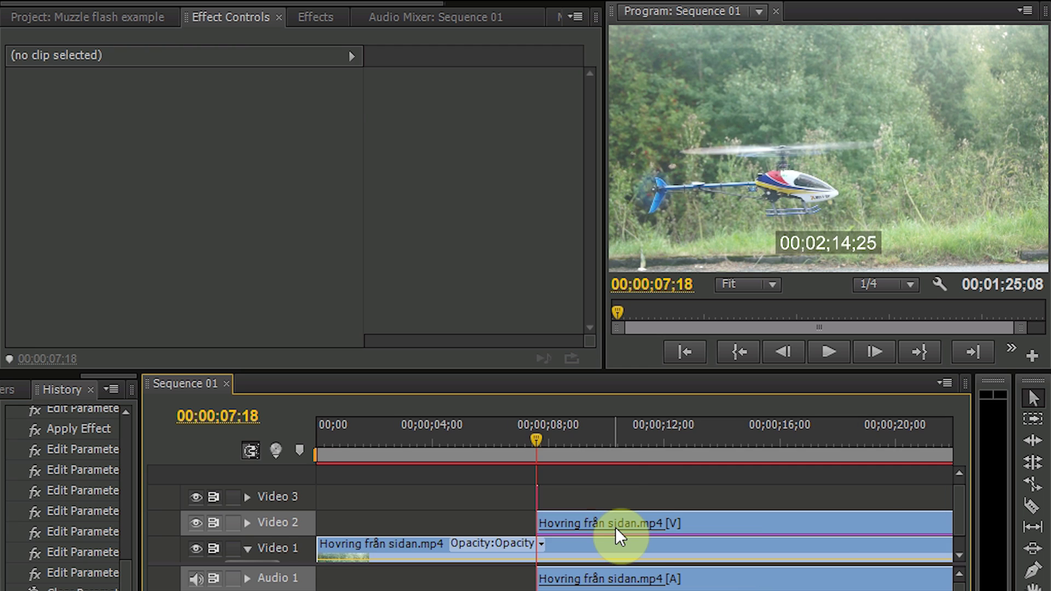
pyautogui.press('=')
pyautogui.press('=')
pyautogui.press('=')
pyautogui.press('=')
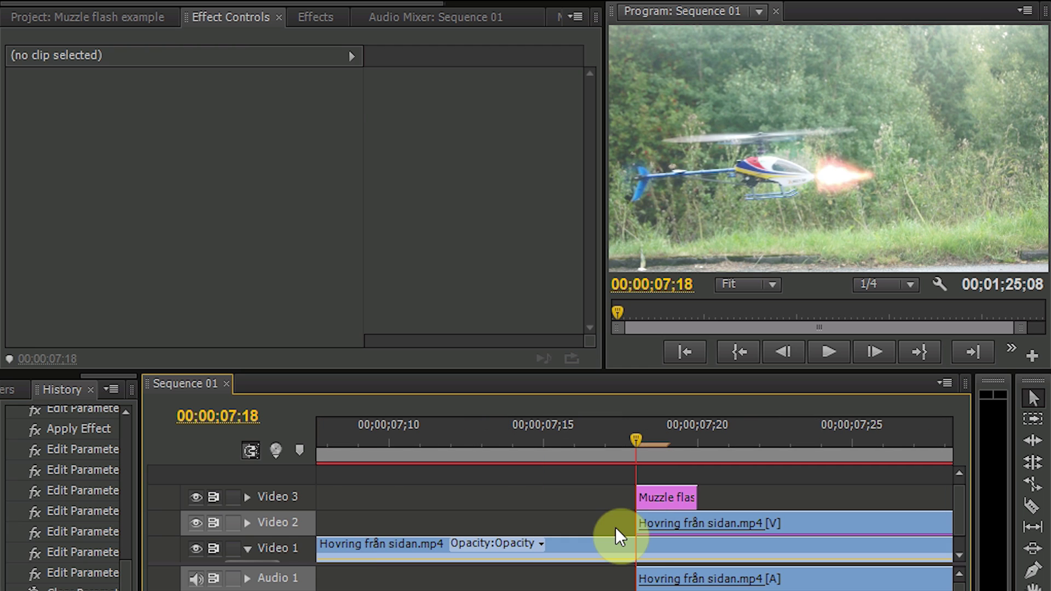
# Razor-cut the Video 2 clip just after the muzzle flash and delete the right-hand piece.
pyautogui.click(1022, 498)
pyautogui.click(729, 523)
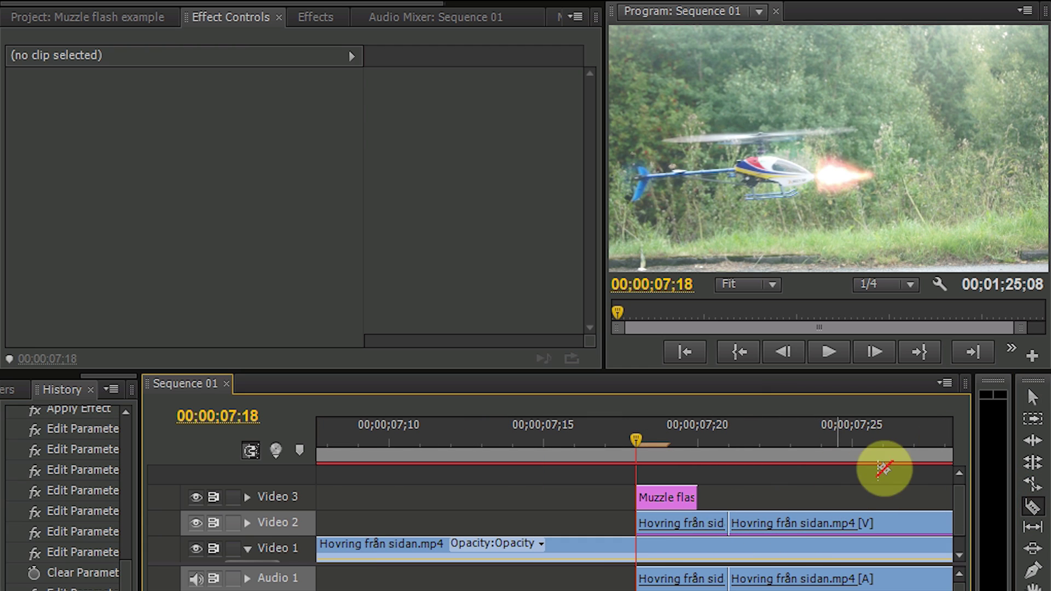
pyautogui.click(1033, 398)
pyautogui.click(896, 518)
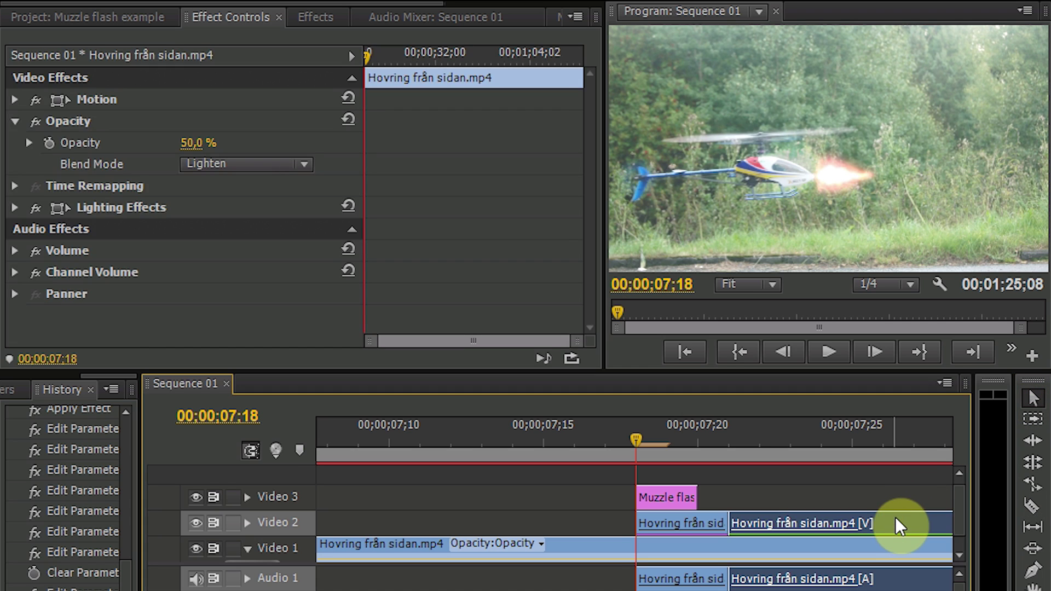
pyautogui.press('Delete')
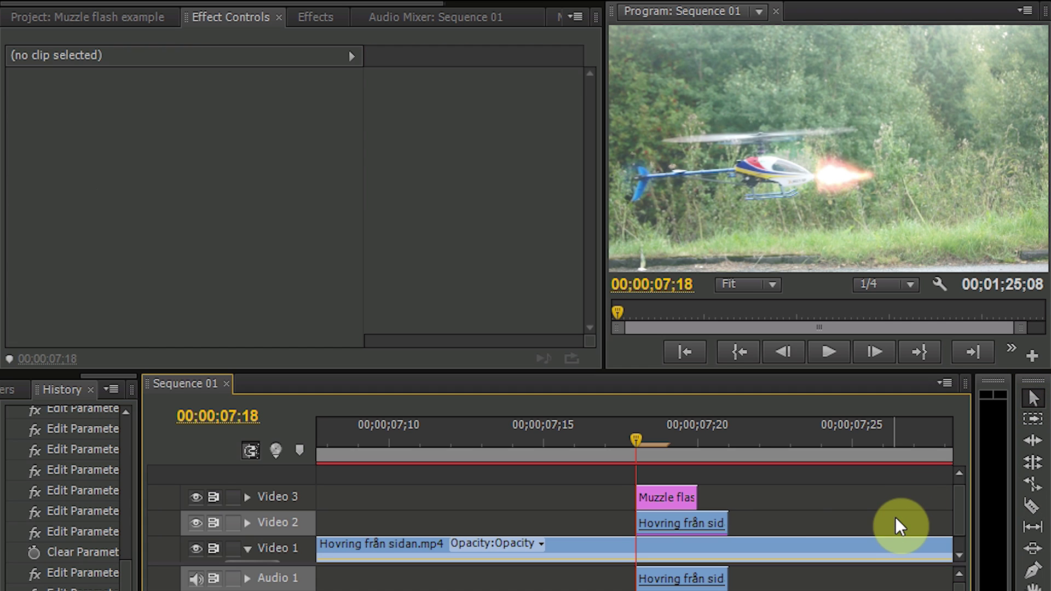
pyautogui.click(708, 521)
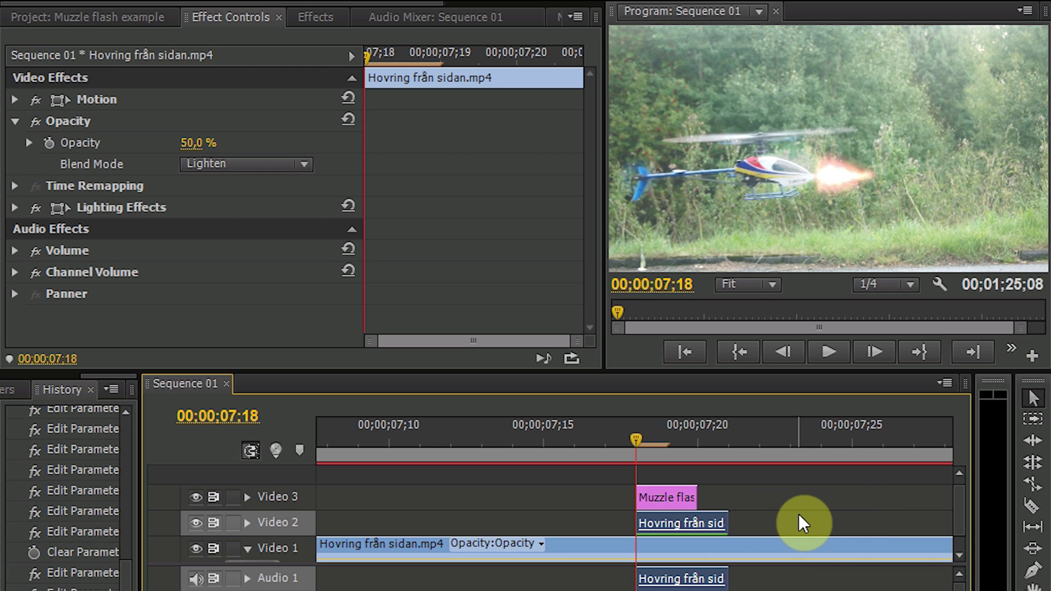
pyautogui.click(701, 579)
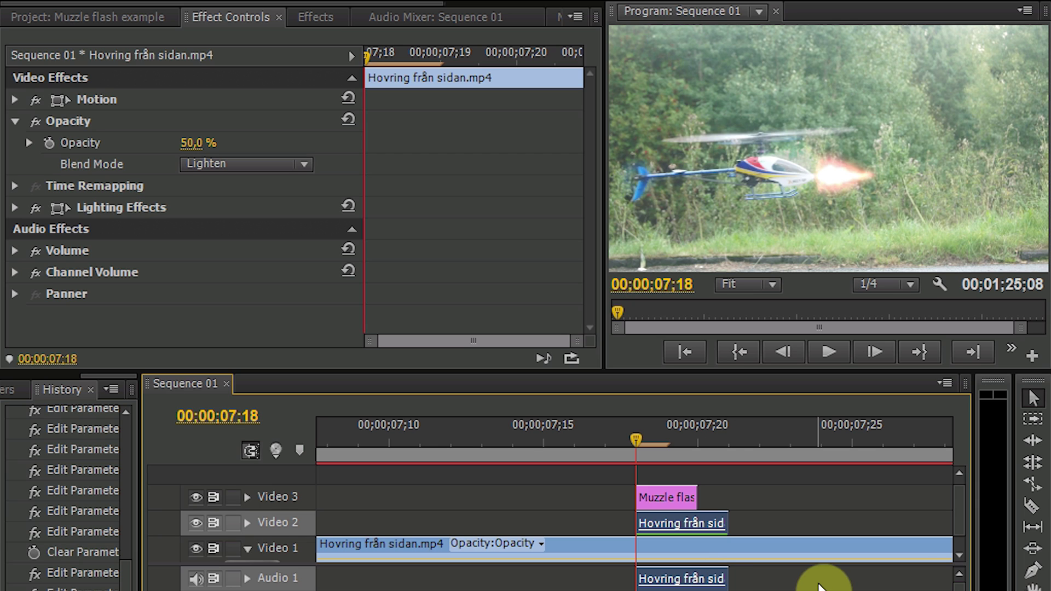
# Undo the cut, deletion and trim to restore the full-length Video 2 clip.
pyautogui.hotkey('ctrl', 'z')
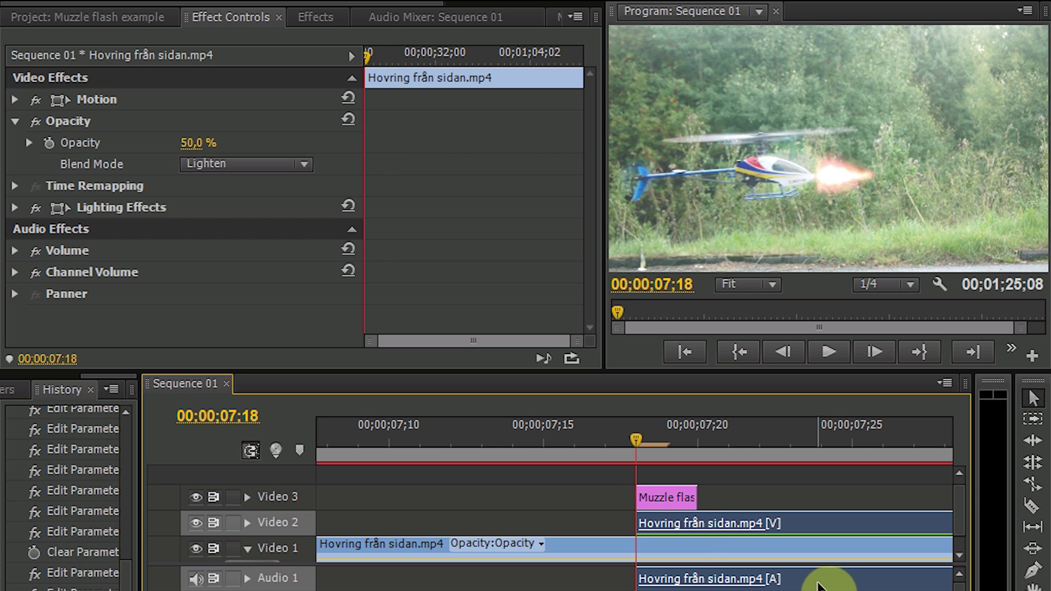
pyautogui.hotkey('ctrl', 'z')
pyautogui.hotkey('ctrl', 'z')
pyautogui.hotkey('ctrl', 'z')
pyautogui.hotkey('ctrl', 'shift', 'a')
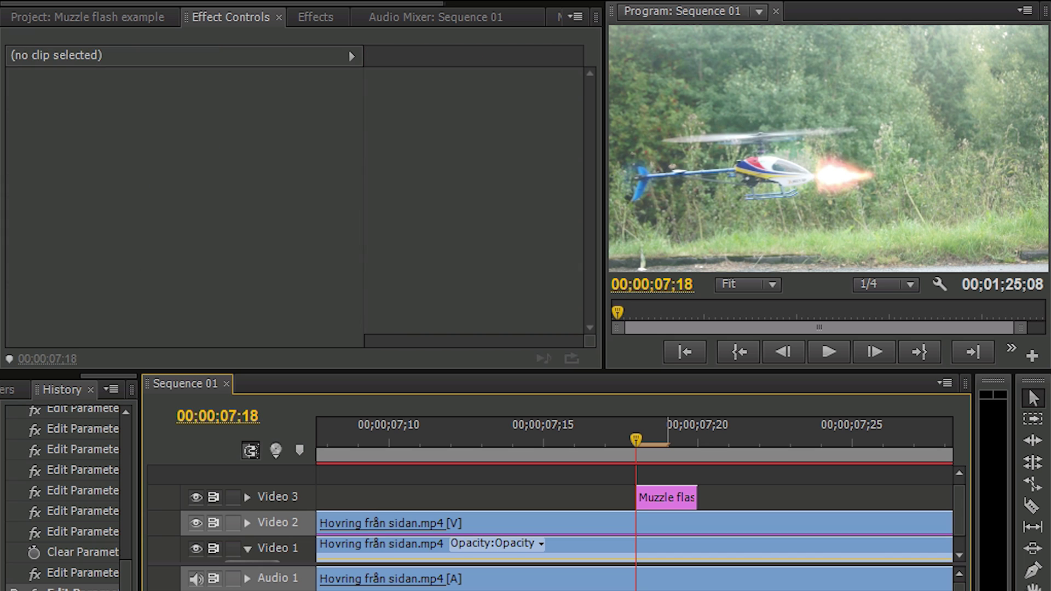
pyautogui.press('-')
pyautogui.press('-')
pyautogui.press('-')
pyautogui.press('-')
pyautogui.press('-')
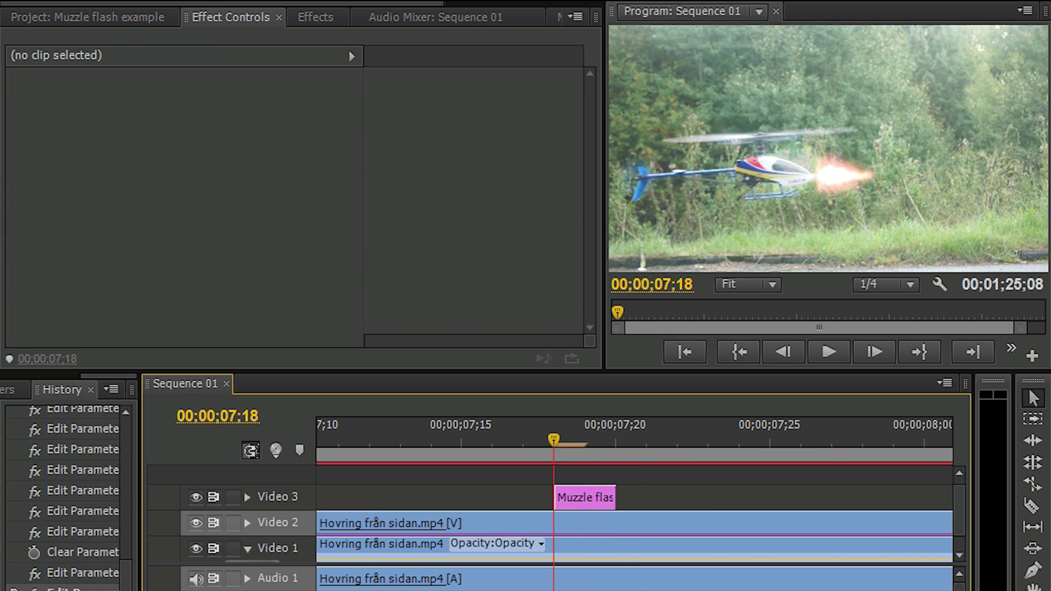
pyautogui.press('-')
# Unlink the helicopter clip's video from its audio.
pyautogui.click(570, 581)
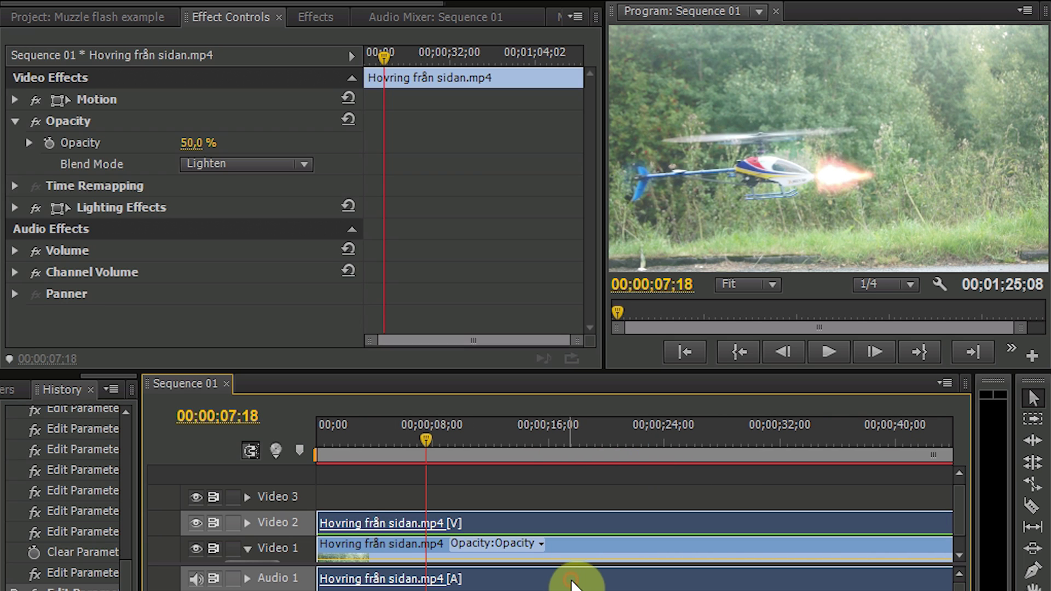
pyautogui.rightClick(572, 582)
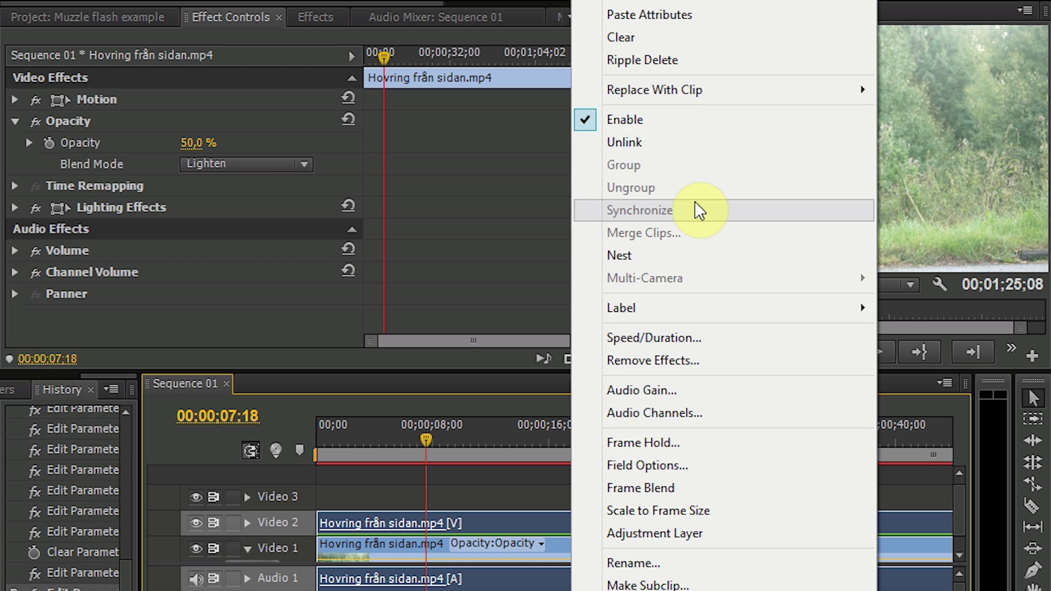
pyautogui.click(672, 138)
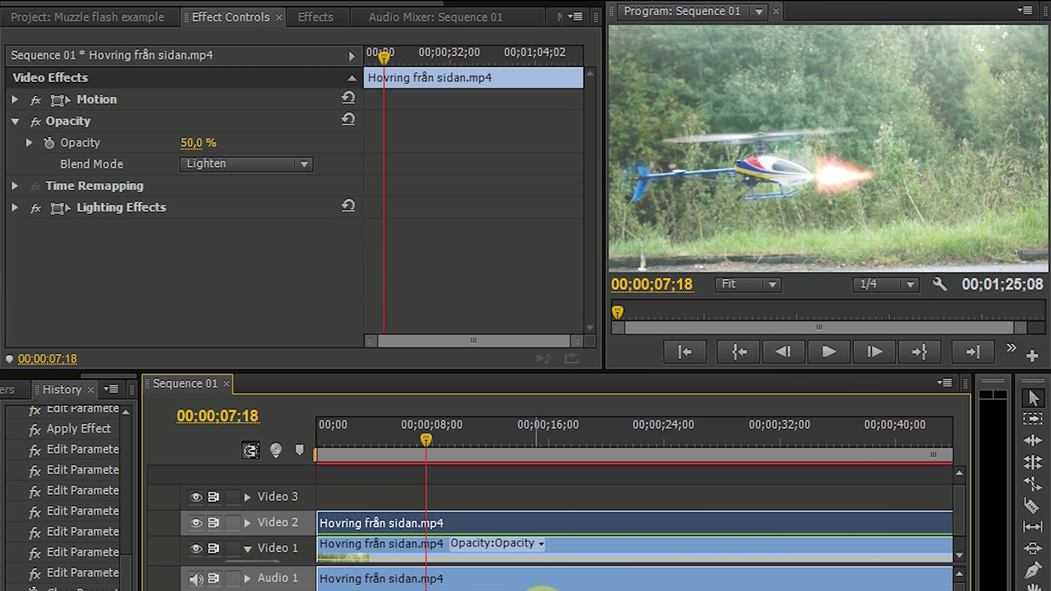
pyautogui.click(504, 558)
pyautogui.press('=')
pyautogui.press('=')
pyautogui.press('=')
pyautogui.press('=')
pyautogui.press('=')
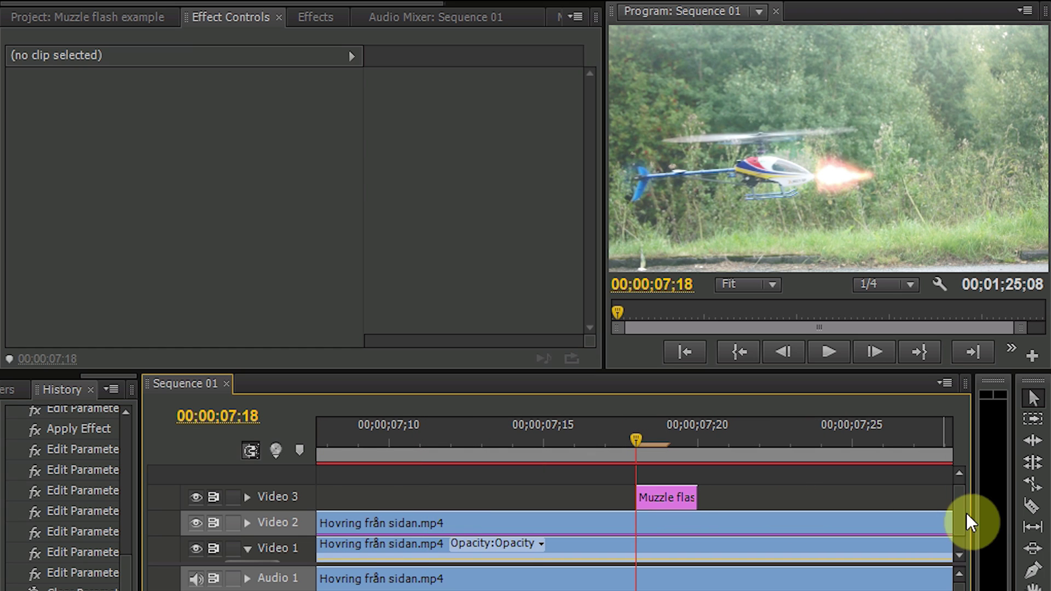
# Razor-cut the Video 2 clip at the playhead and again just after the flash.
pyautogui.click(1027, 509)
pyautogui.click(638, 520)
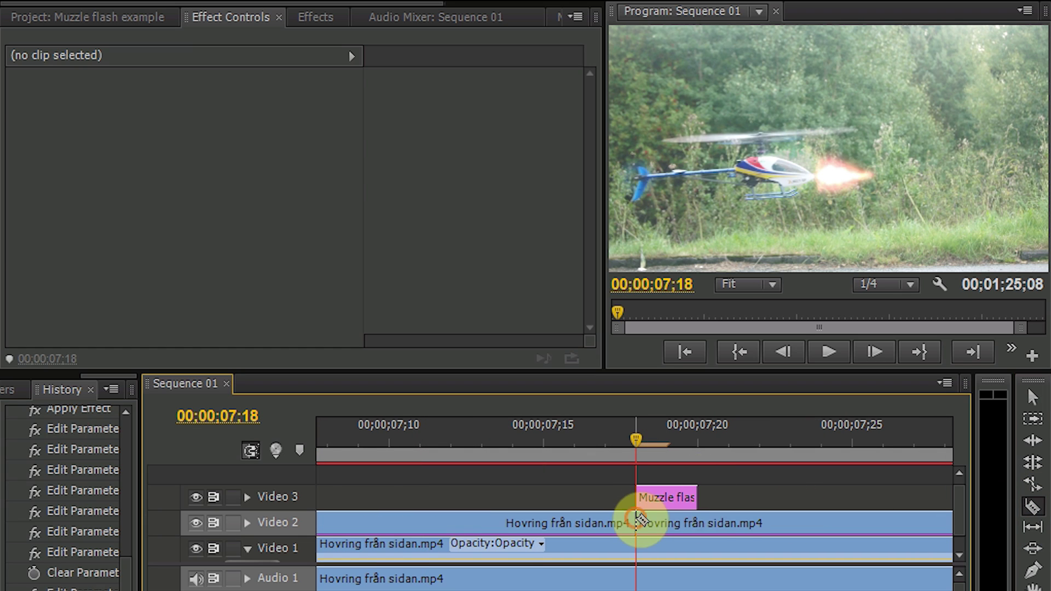
pyautogui.click(728, 521)
pyautogui.click(1032, 398)
# Delete the leading and trailing Video 2 pieces, keeping the few frames under the flash.
pyautogui.click(842, 531)
pyautogui.press('Delete')
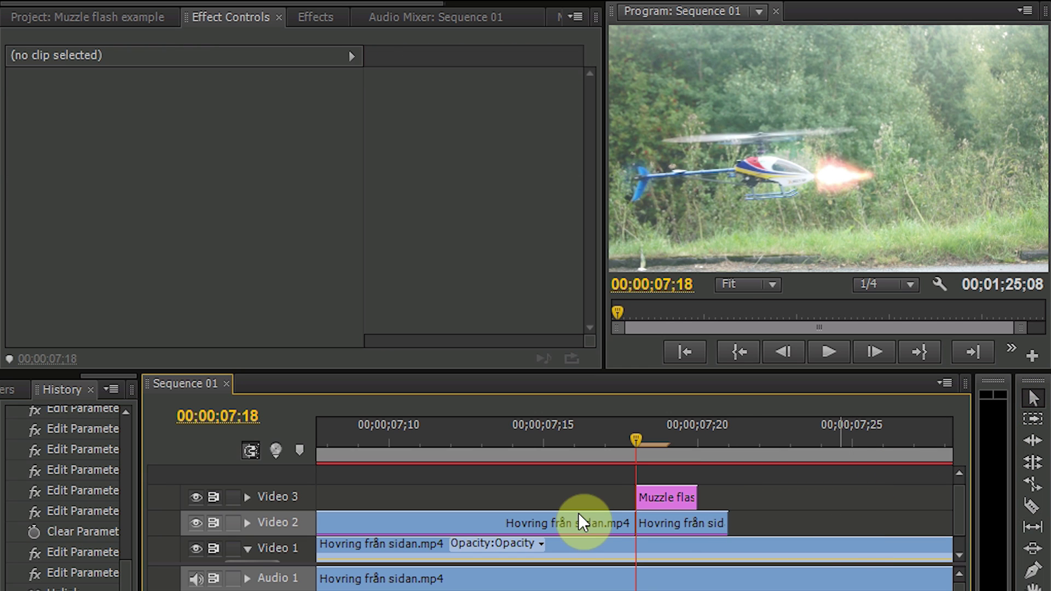
pyautogui.click(569, 517)
pyautogui.press('Delete')
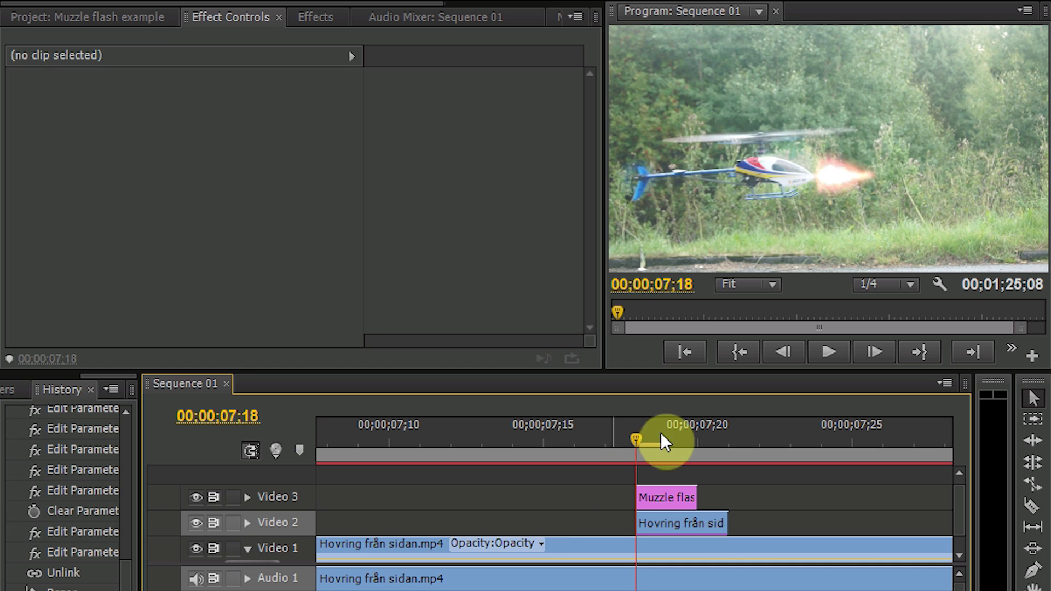
pyautogui.moveTo(661, 434); pyautogui.dragTo(654, 465)
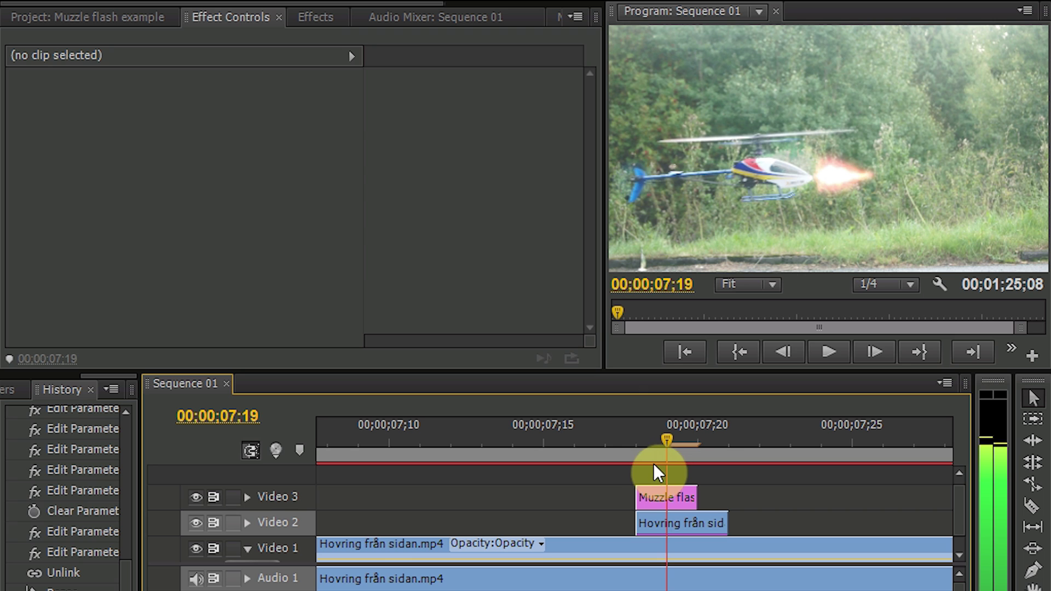
# At frame 07;20, switch Light 2 of the Lighting Effects to the Omni light type.
pyautogui.click(681, 491)
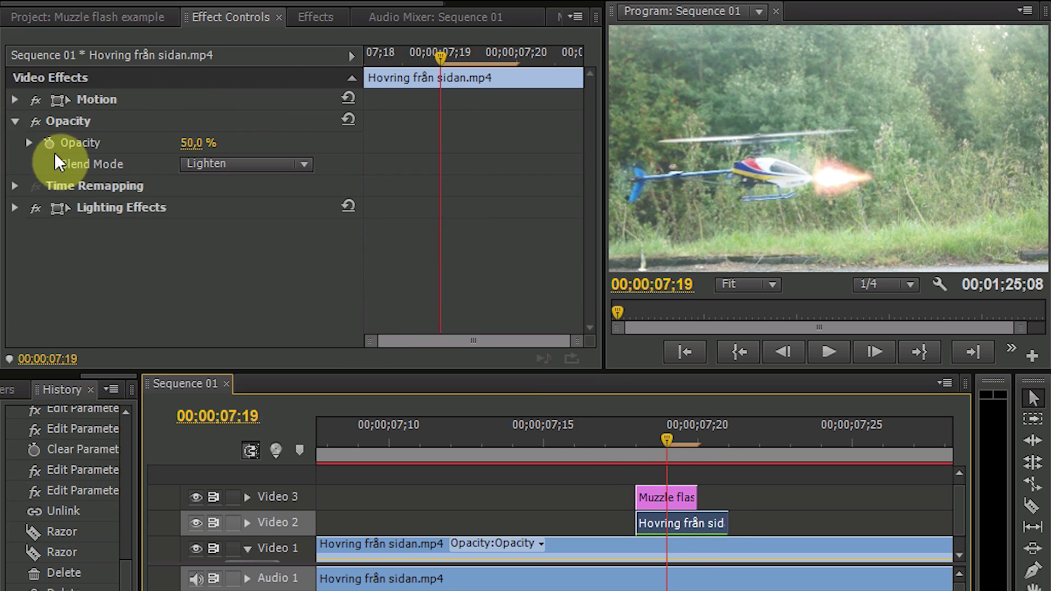
pyautogui.click(15, 207)
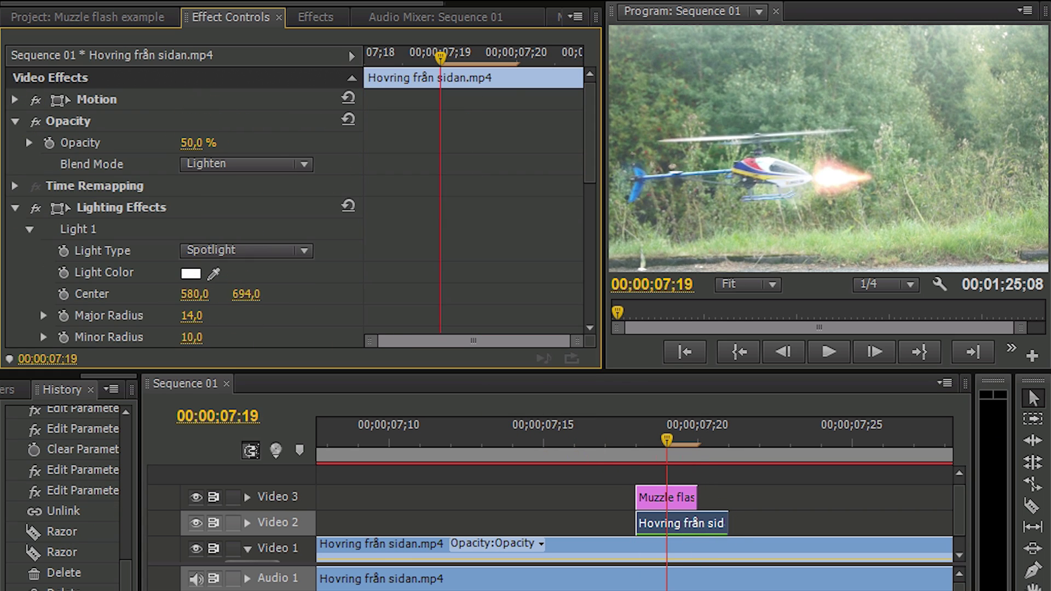
pyautogui.press('Left')
pyautogui.press('Left')
pyautogui.press('Right')
pyautogui.press('Right')
pyautogui.press('Right')
pyautogui.click(29, 229)
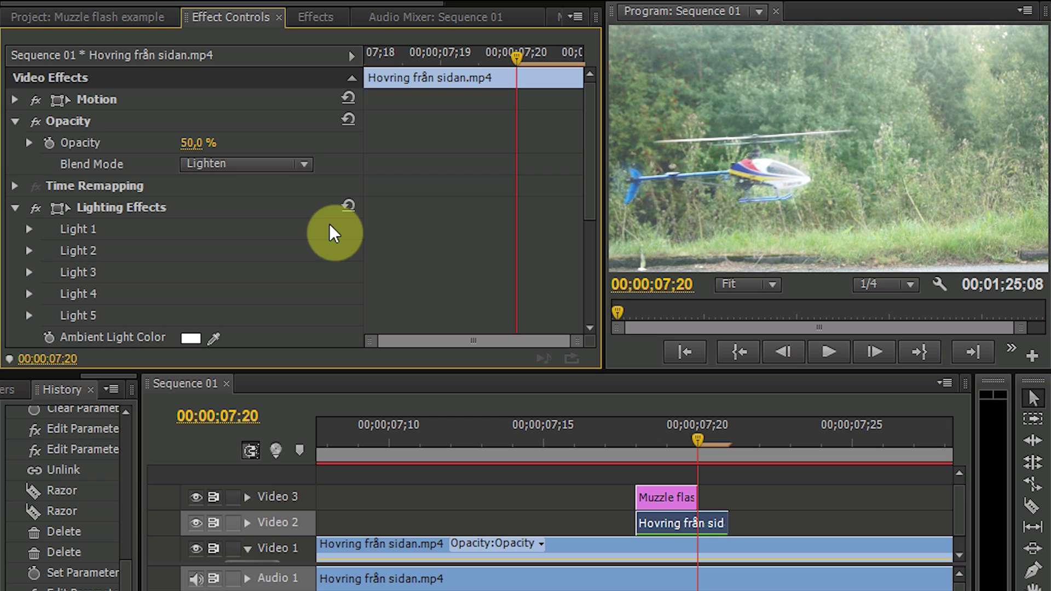
pyautogui.click(29, 251)
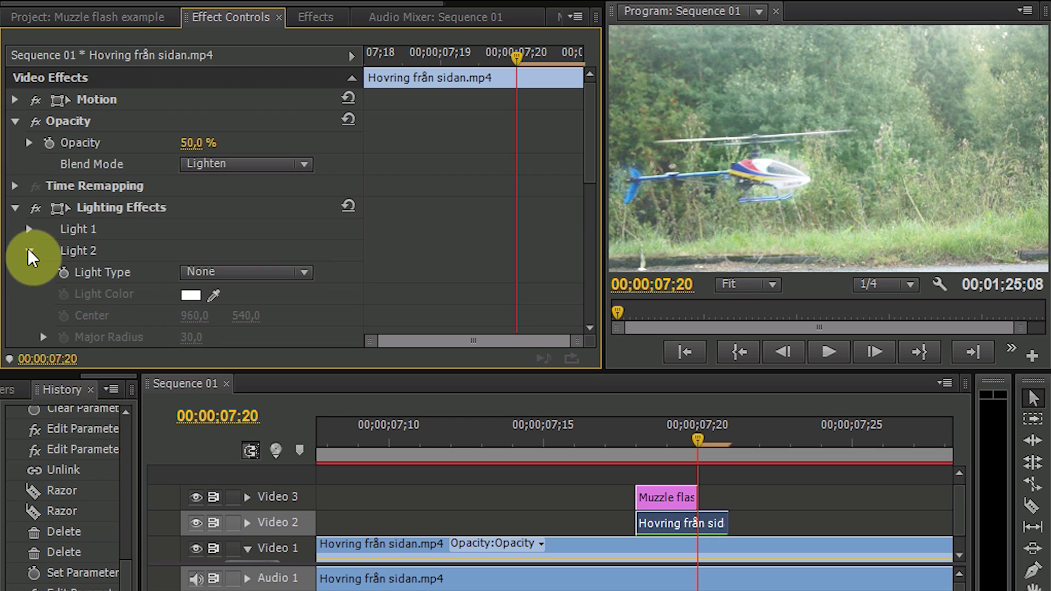
pyautogui.click(268, 272)
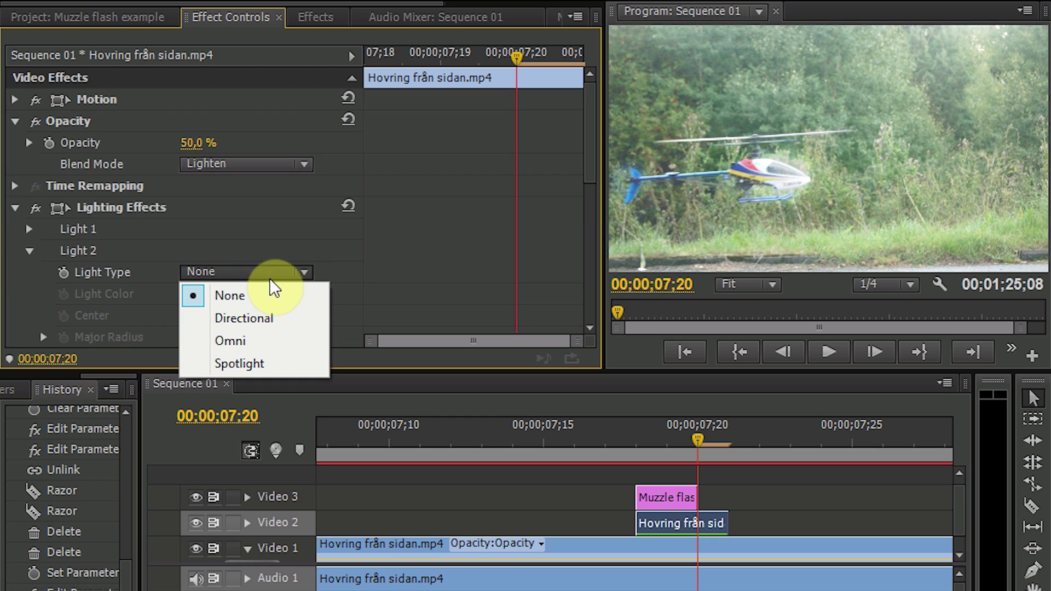
pyautogui.click(244, 341)
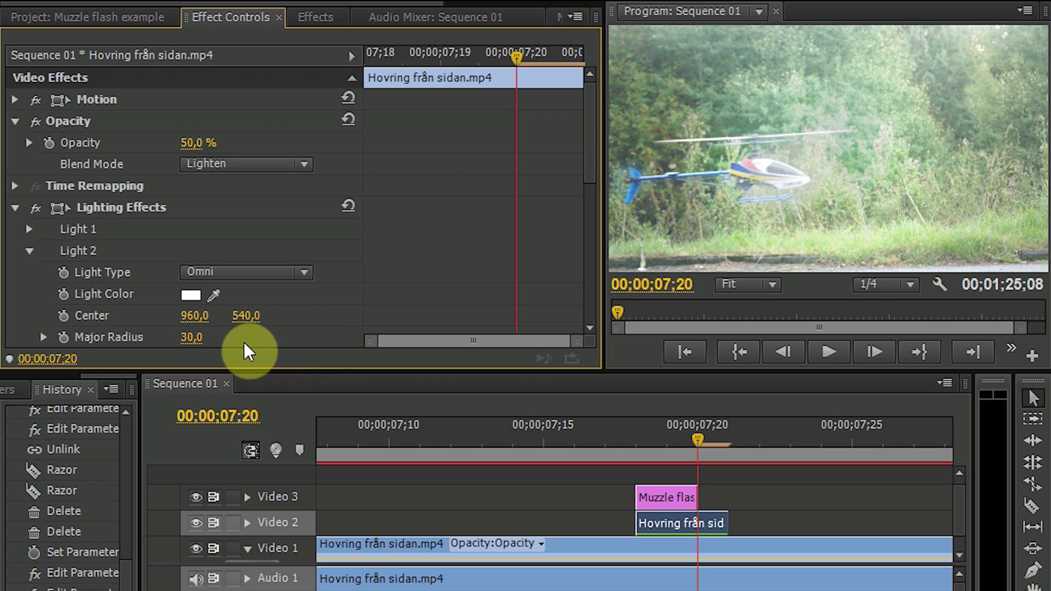
# Move Light 2's centre to the lower right, at 1434,4 / 954,0.
pyautogui.click(120, 207)
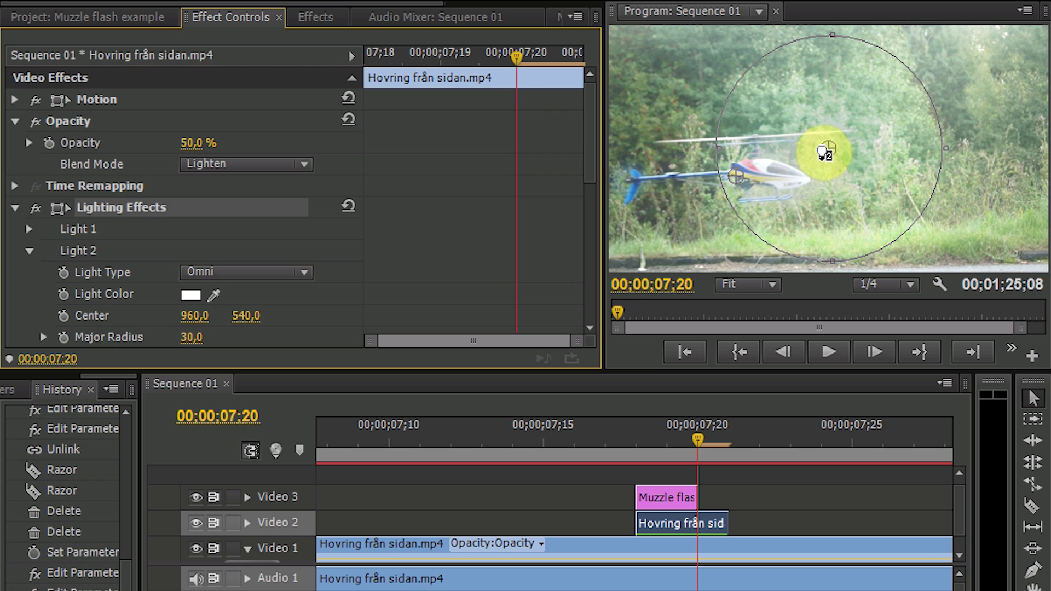
pyautogui.moveTo(830, 150); pyautogui.dragTo(937, 245)
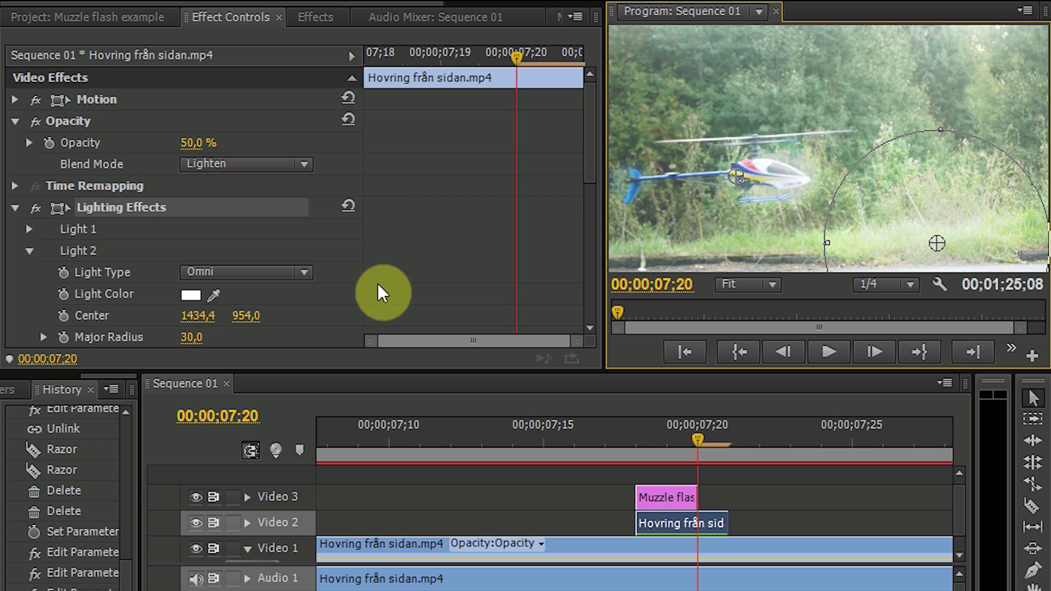
pyautogui.moveTo(590, 160); pyautogui.dragTo(590, 176)
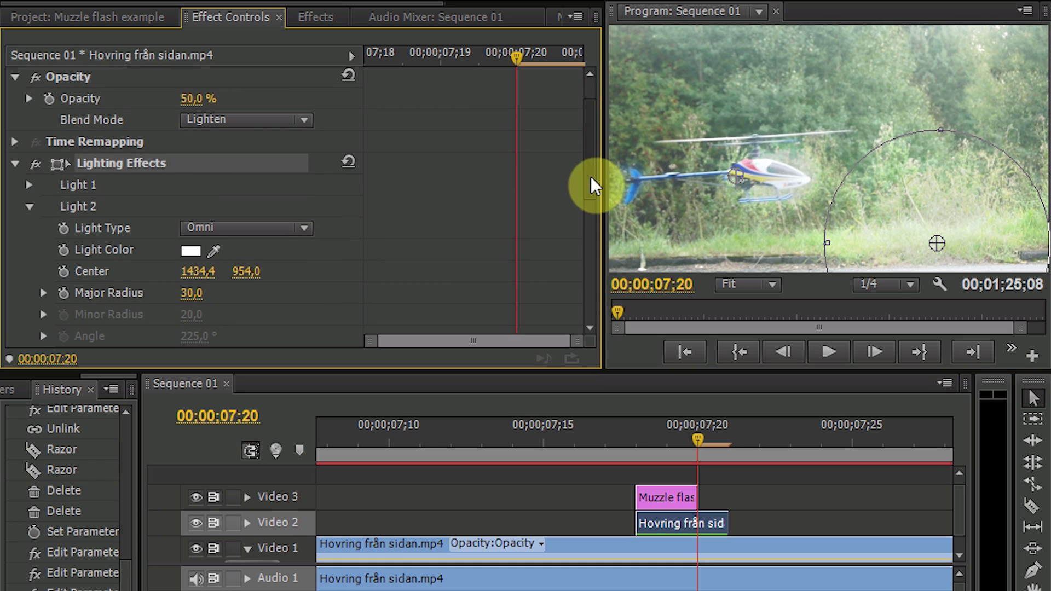
# Switch Light 3 of the Lighting Effects to the Omni light type.
pyautogui.click(30, 207)
pyautogui.click(29, 227)
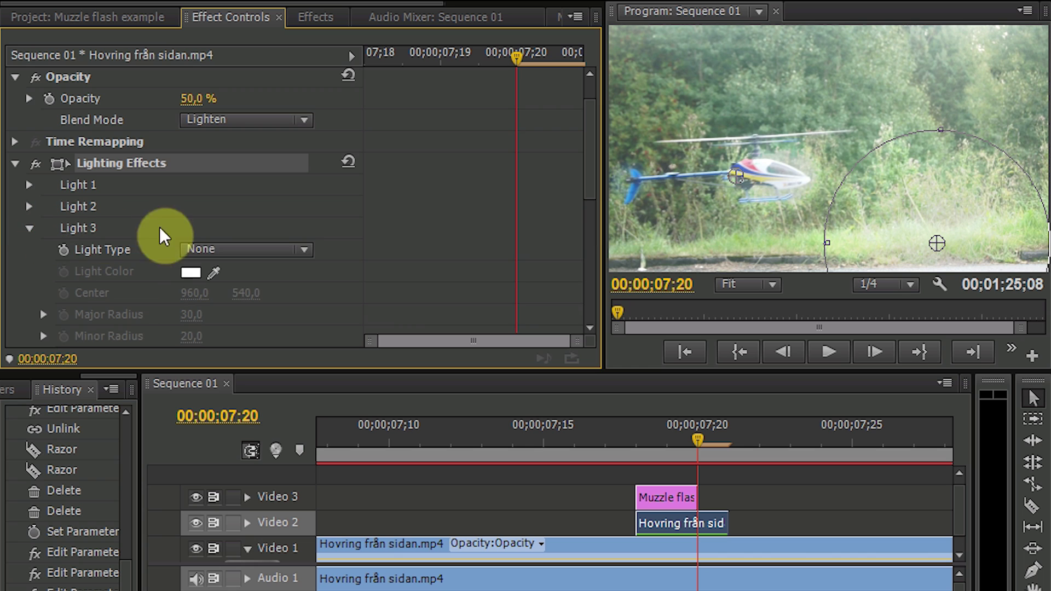
pyautogui.click(226, 247)
pyautogui.click(244, 319)
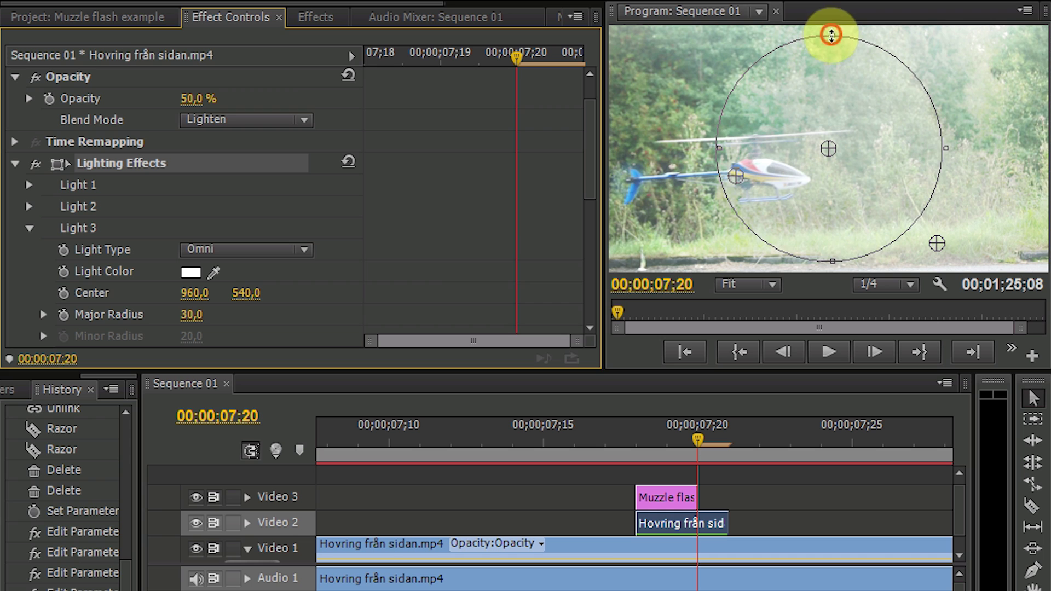
# Shrink Light 3 to radius 15,5, centre it at 971,2 / 1026,0, intensity 10.
pyautogui.moveTo(832, 34); pyautogui.dragTo(829, 89)
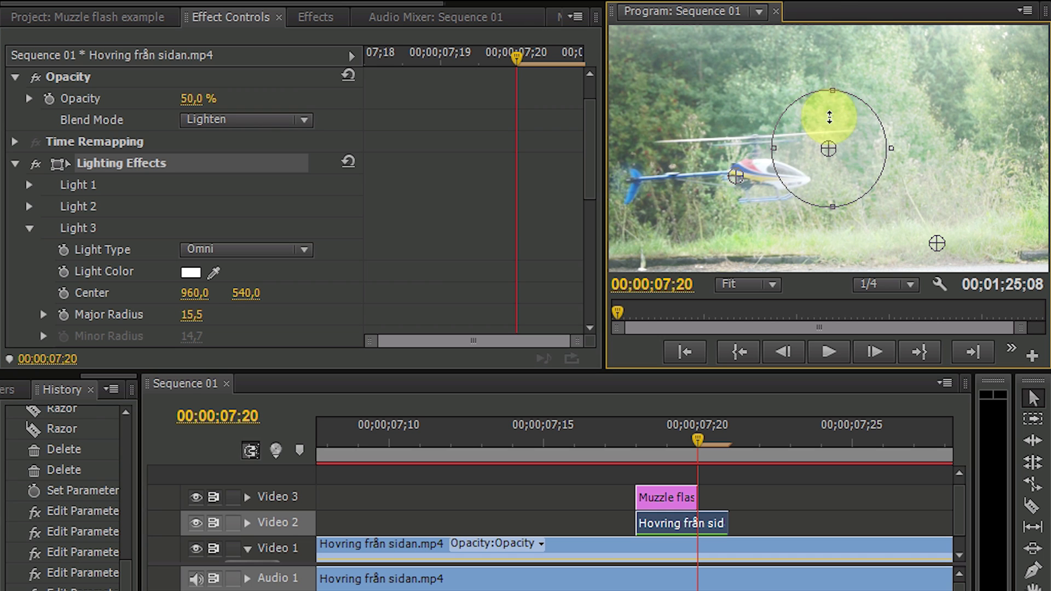
pyautogui.moveTo(828, 151); pyautogui.dragTo(831, 260)
pyautogui.moveTo(590, 162); pyautogui.dragTo(590, 230)
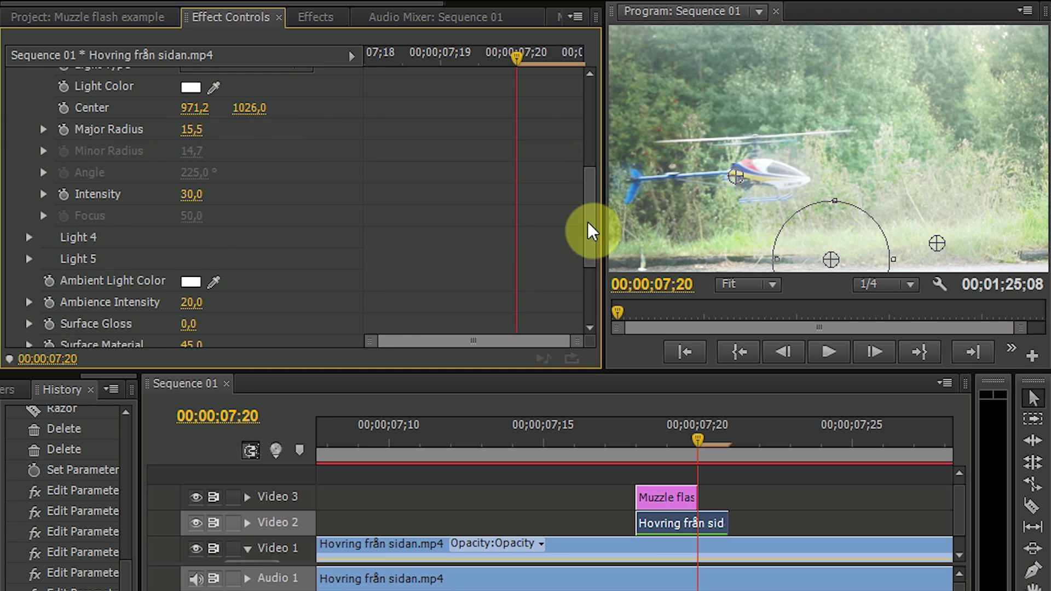
pyautogui.click(200, 194)
pyautogui.write('10')
pyautogui.press('Return')
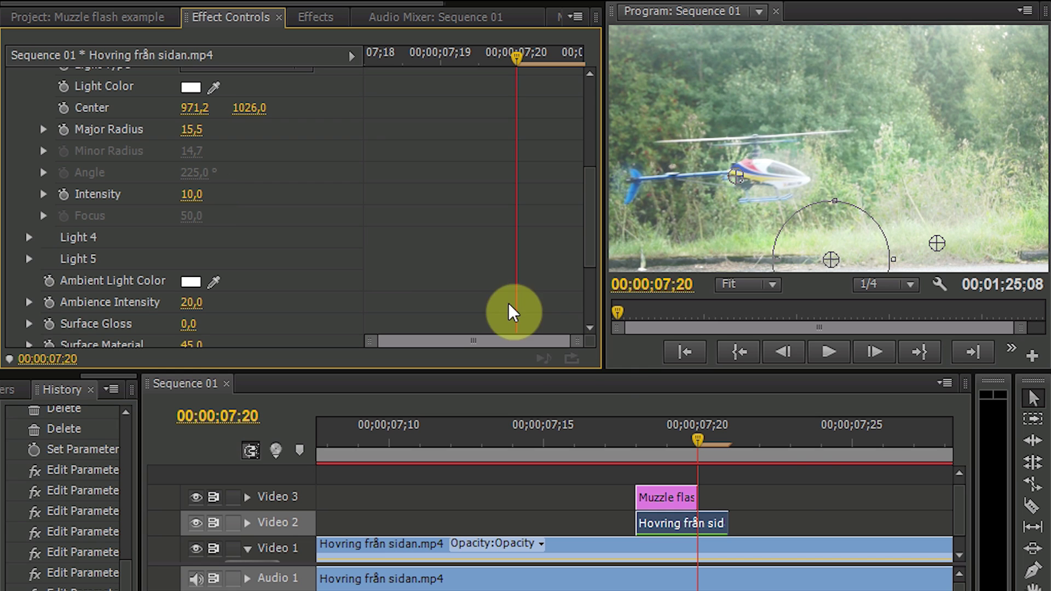
# Apply Cross Dissolve from Video Transitions > Dissolve to the end of the short Video 2 clip.
pyautogui.click(771, 497)
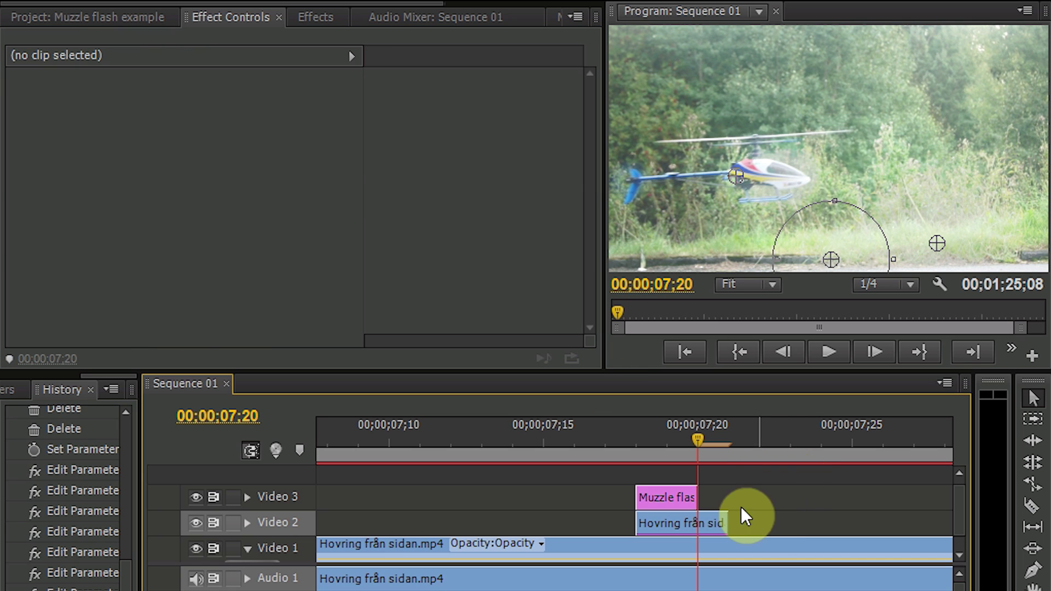
pyautogui.click(714, 522)
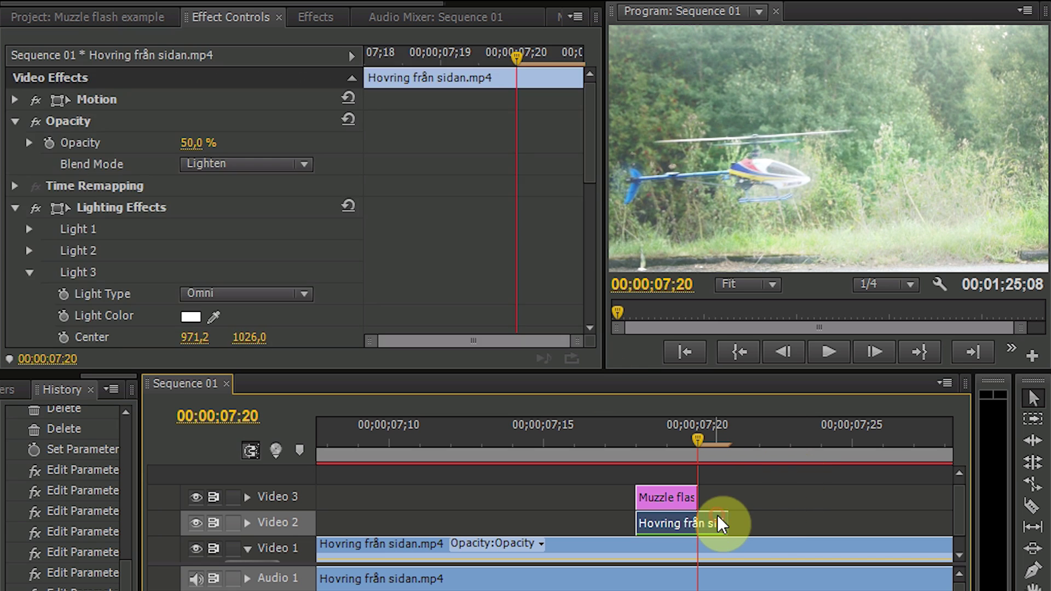
pyautogui.click(325, 17)
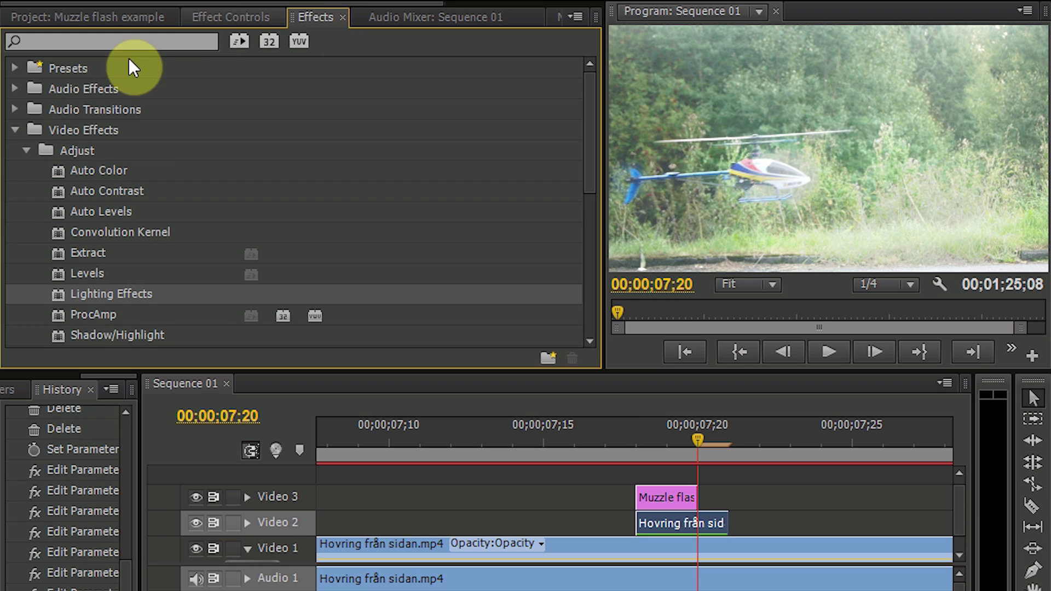
pyautogui.click(12, 126)
pyautogui.click(12, 147)
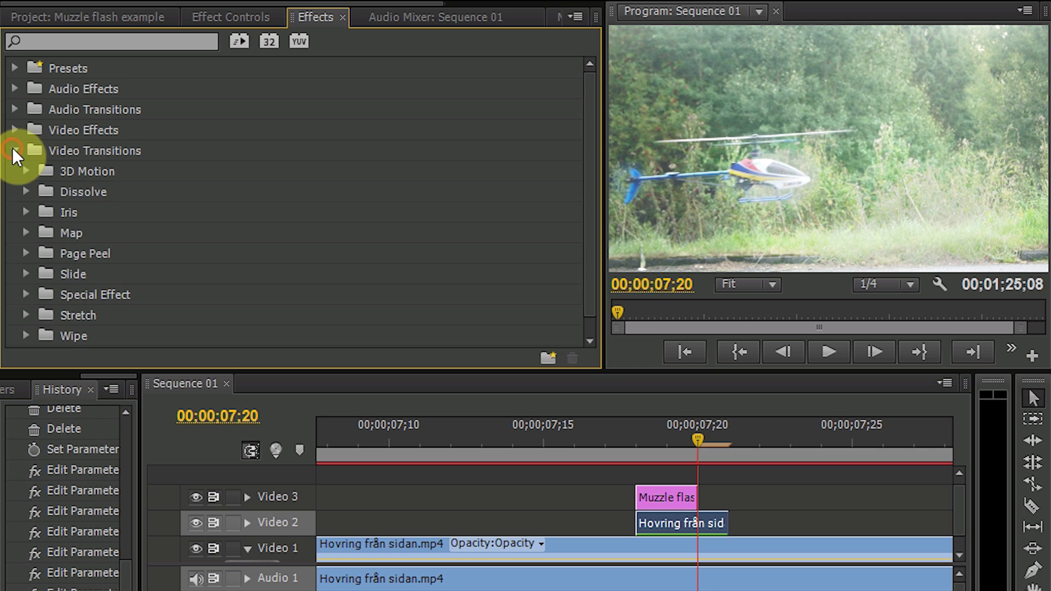
pyautogui.click(25, 191)
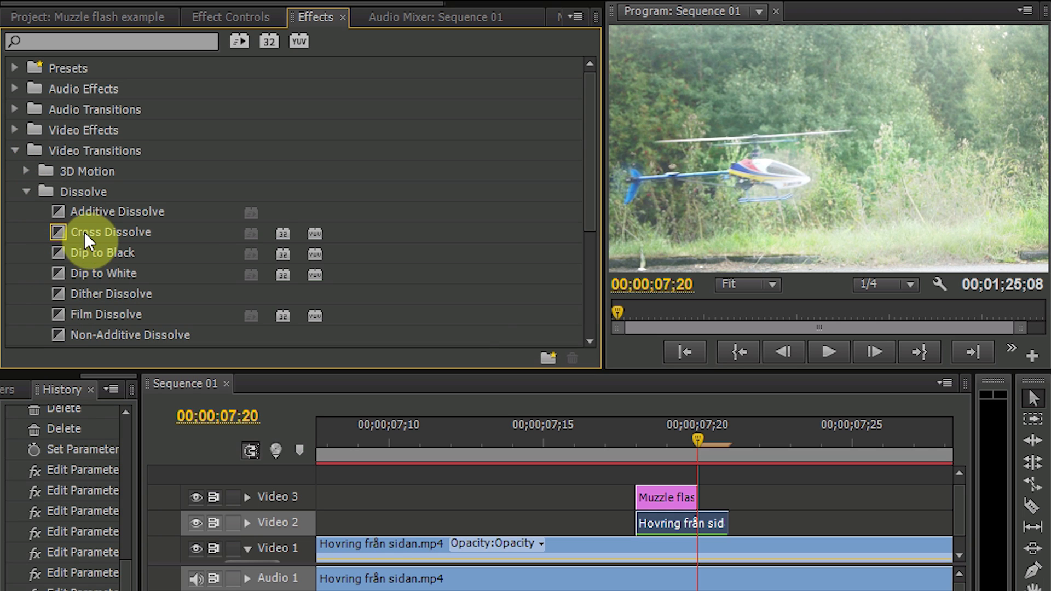
pyautogui.moveTo(85, 233); pyautogui.dragTo(721, 520)
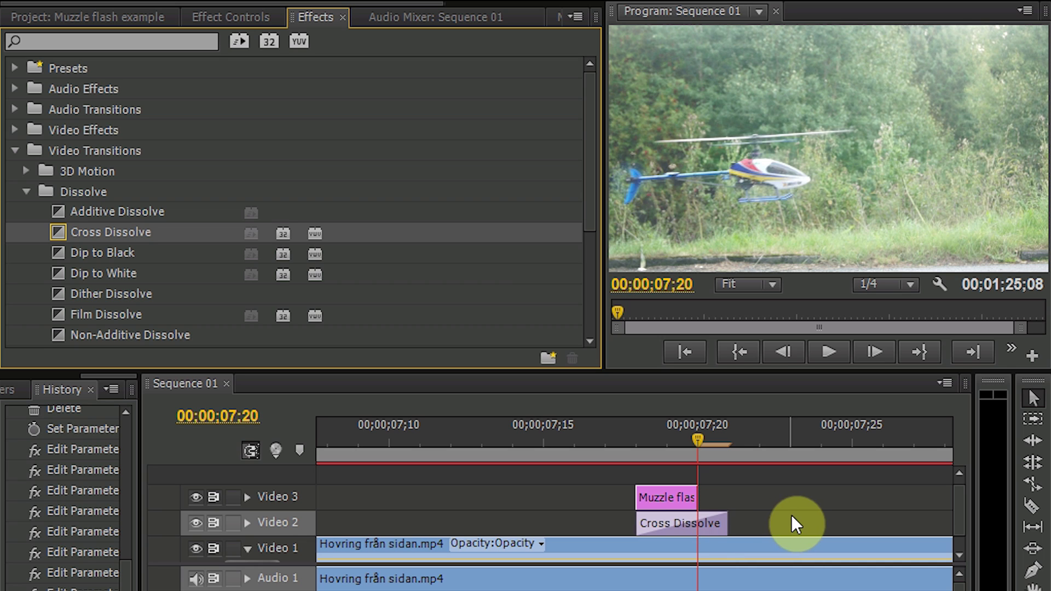
# Shift the Cross Dissolve slightly later and step through frames to check the fade.
pyautogui.moveTo(654, 523); pyautogui.dragTo(680, 521)
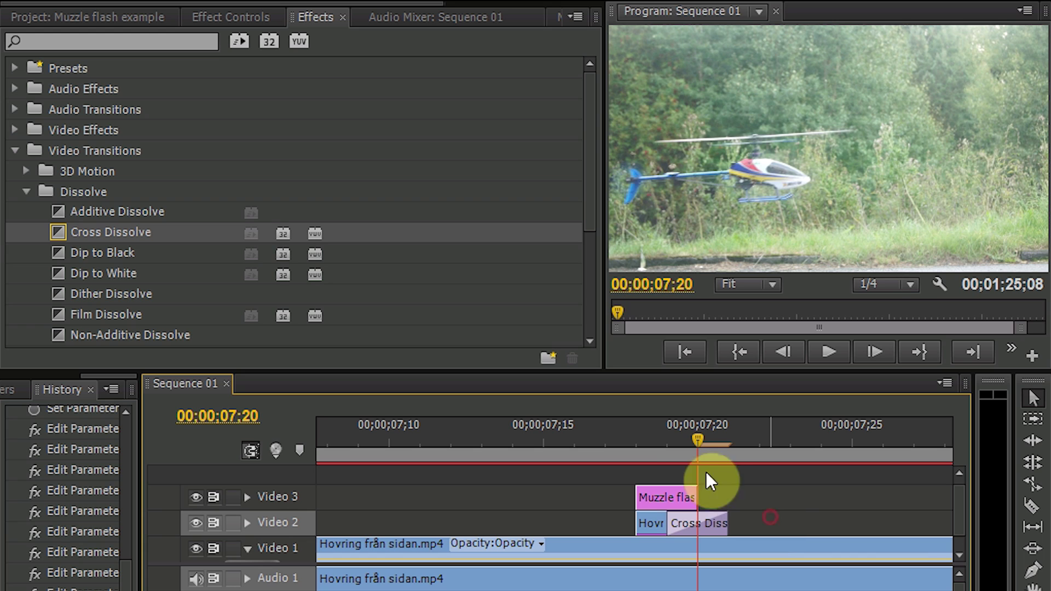
pyautogui.moveTo(694, 438); pyautogui.dragTo(642, 474)
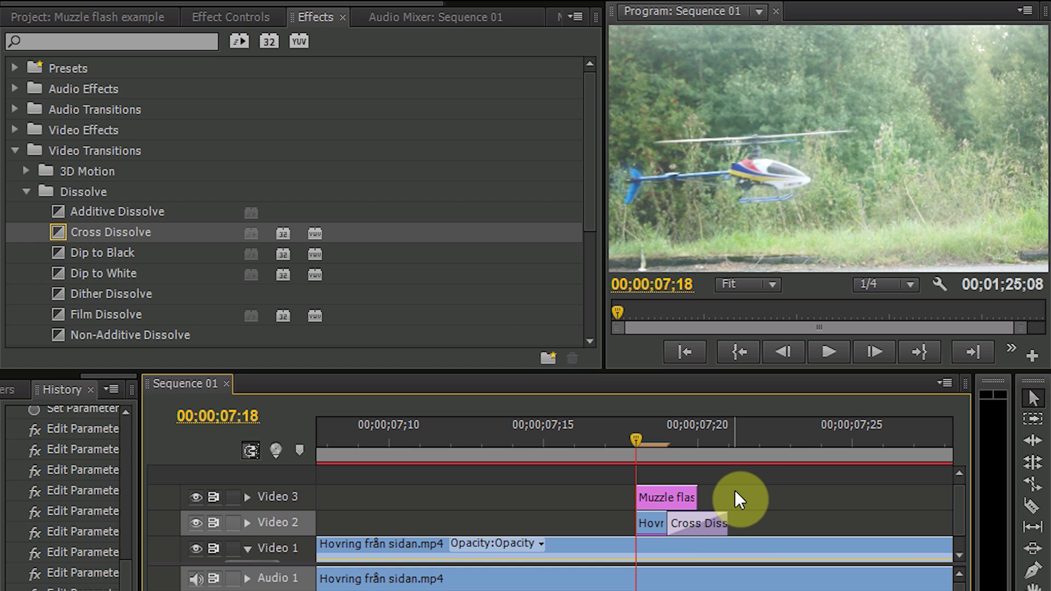
pyautogui.click(870, 351)
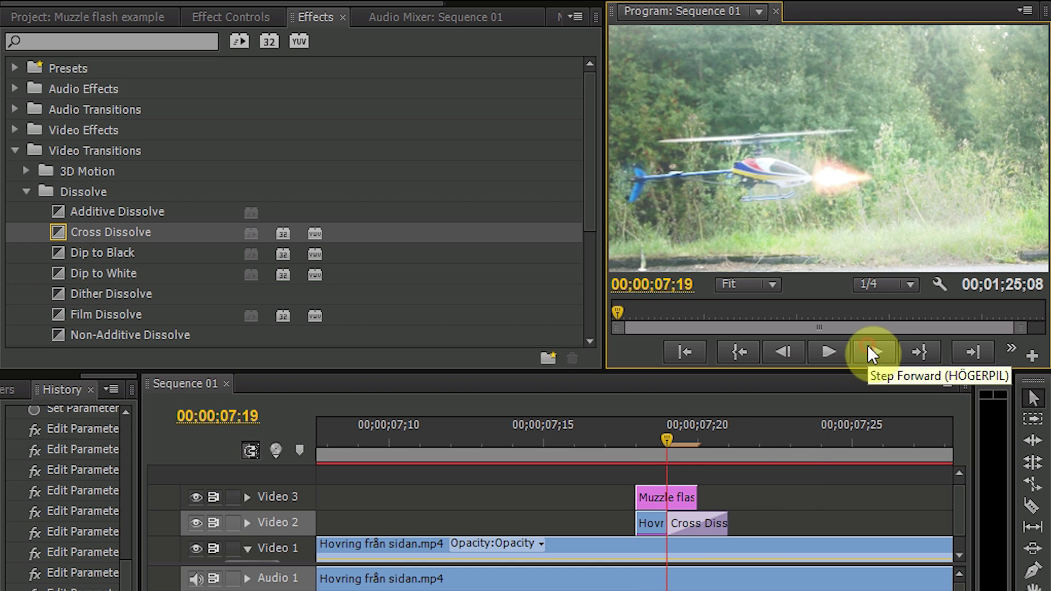
pyautogui.click(870, 351)
pyautogui.click(870, 351)
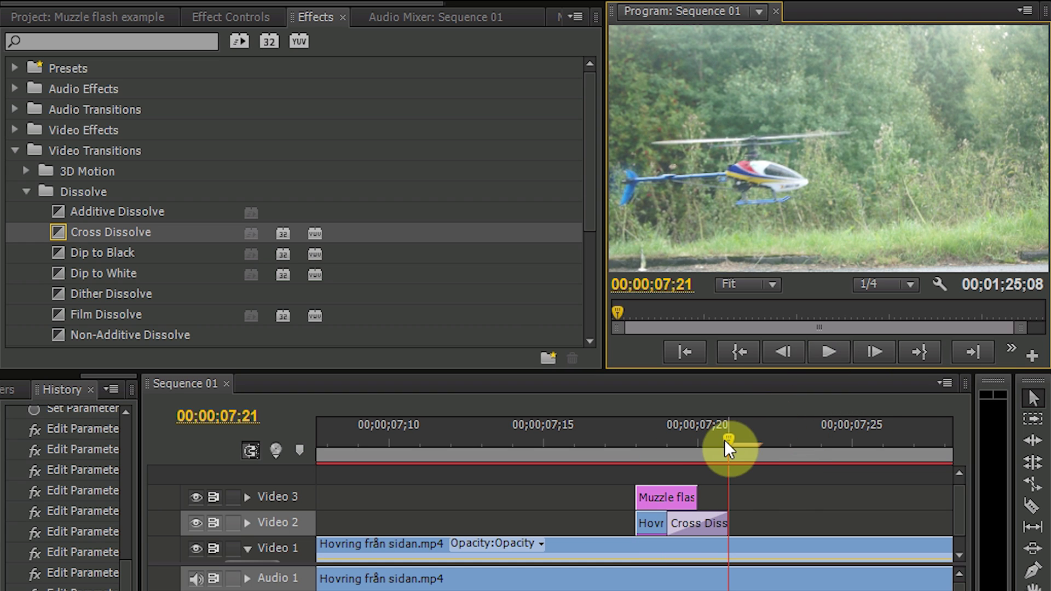
pyautogui.moveTo(727, 439); pyautogui.dragTo(636, 444)
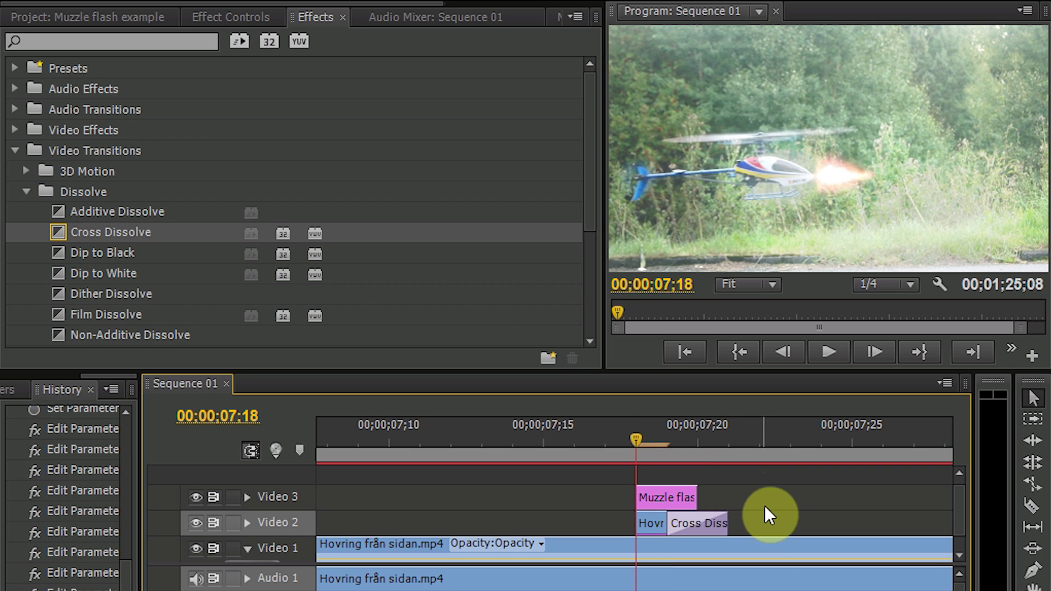
# Add one video track, Video 4, after Video 3 in Sequence 01.
pyautogui.click(137, 17)
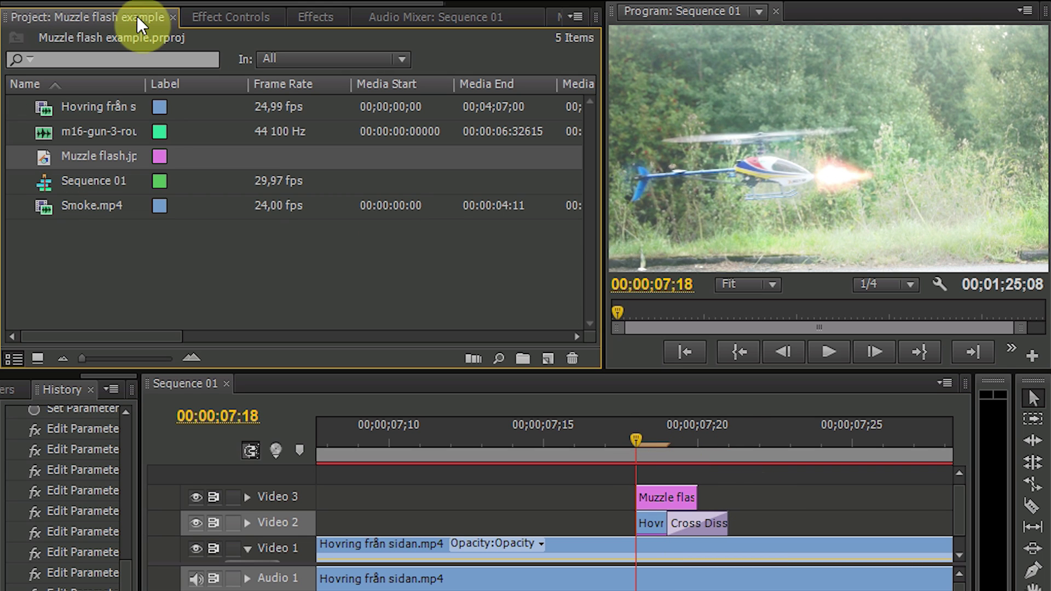
pyautogui.click(167, 274)
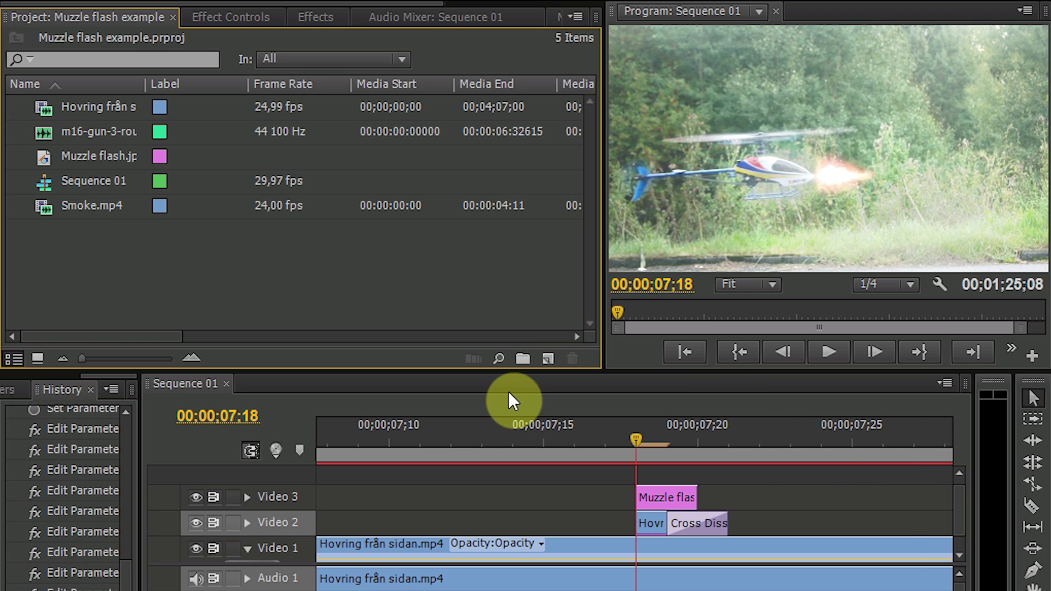
pyautogui.rightClick(300, 491)
pyautogui.click(354, 530)
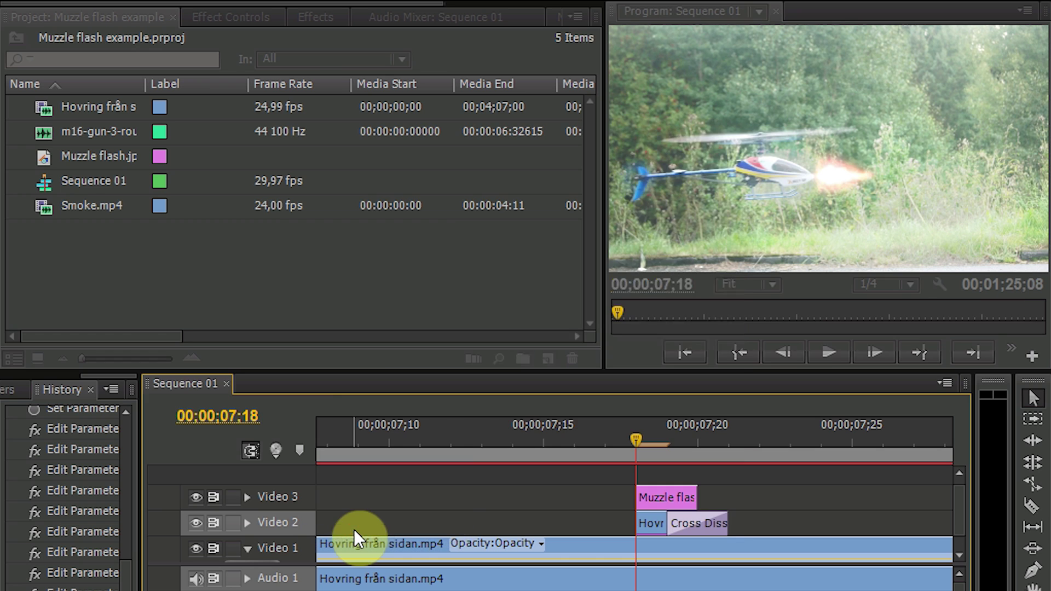
pyautogui.click(411, 298)
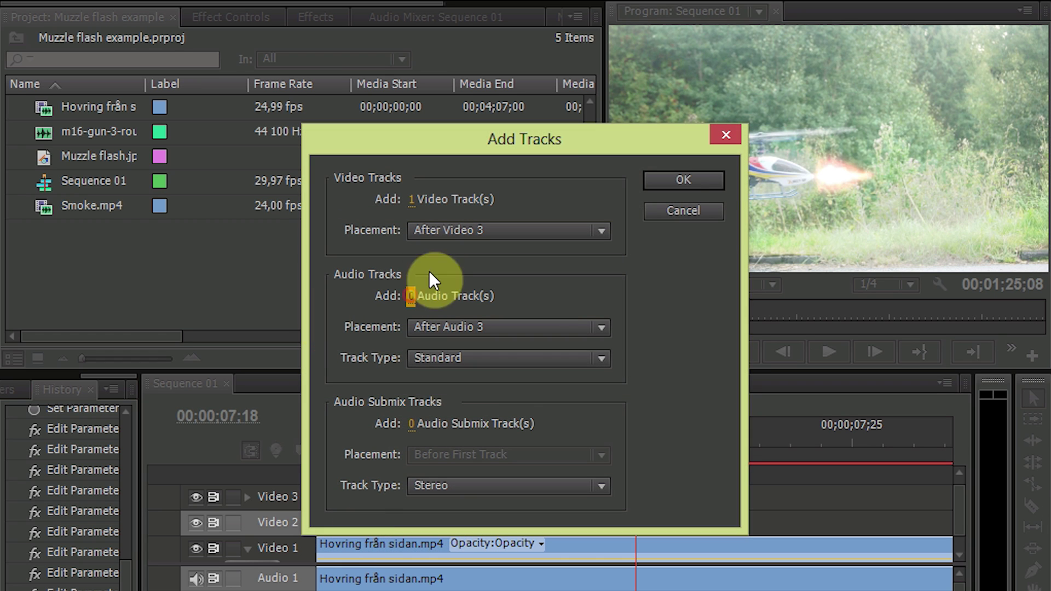
pyautogui.click(688, 174)
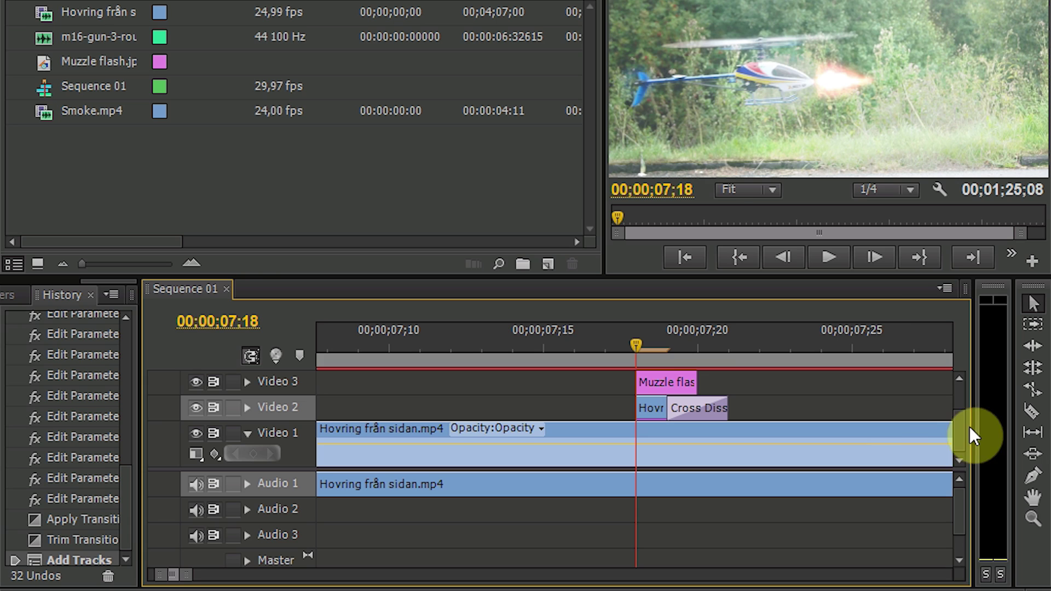
pyautogui.moveTo(958, 428)
pyautogui.mouseDown()
pyautogui.moveTo(955, 409)
pyautogui.moveTo(956, 419)
pyautogui.mouseUp()
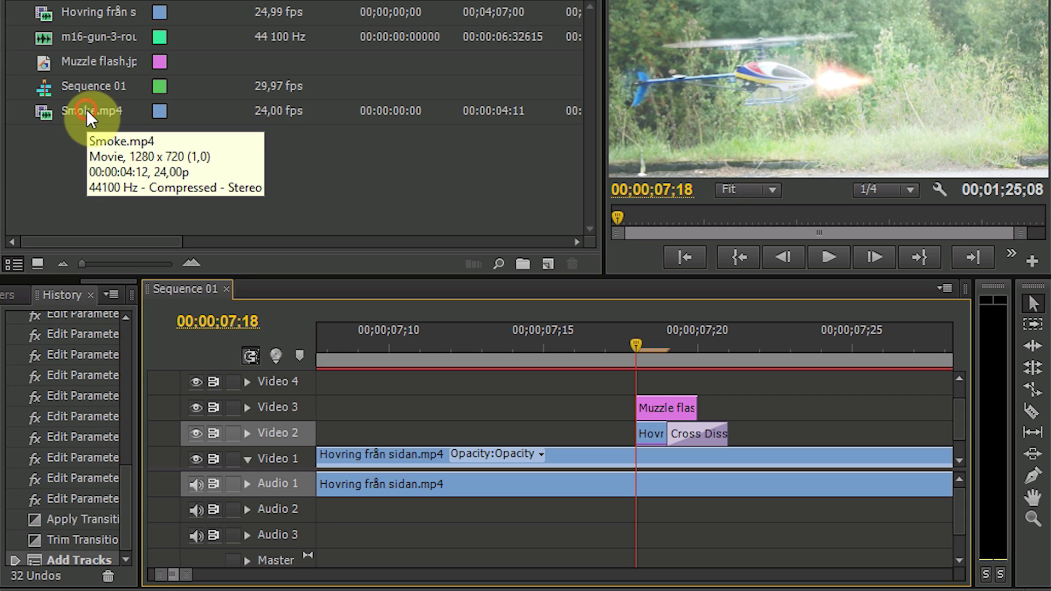
# Place Smoke.mp4 on Video 4 at 00;00;07;18, unlink it and delete its Audio 4 clip.
pyautogui.moveTo(87, 109); pyautogui.dragTo(679, 382)
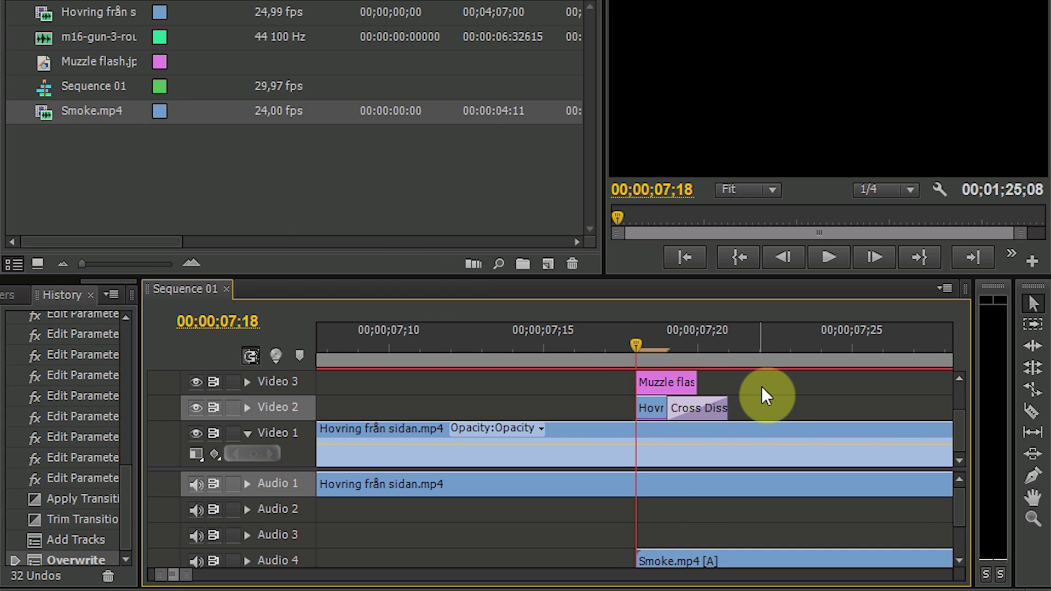
pyautogui.rightClick(899, 558)
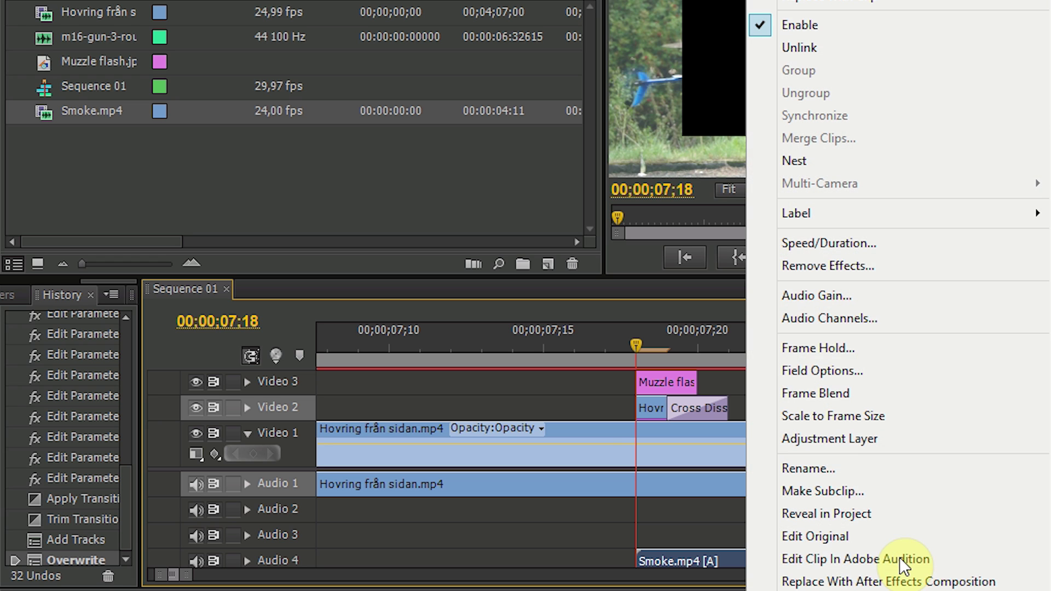
pyautogui.click(813, 47)
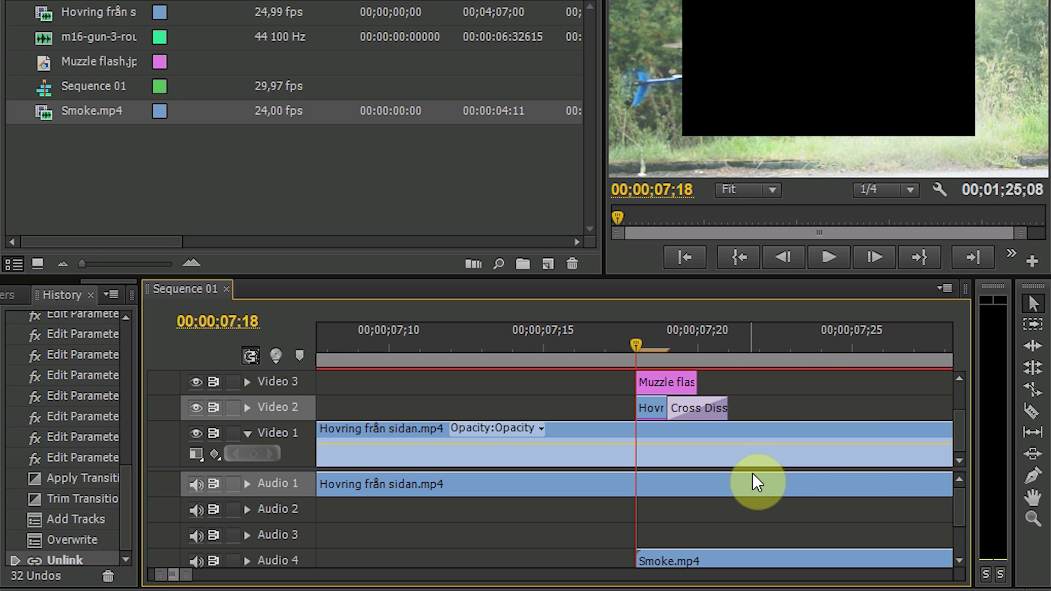
pyautogui.click(747, 553)
pyautogui.press('Delete')
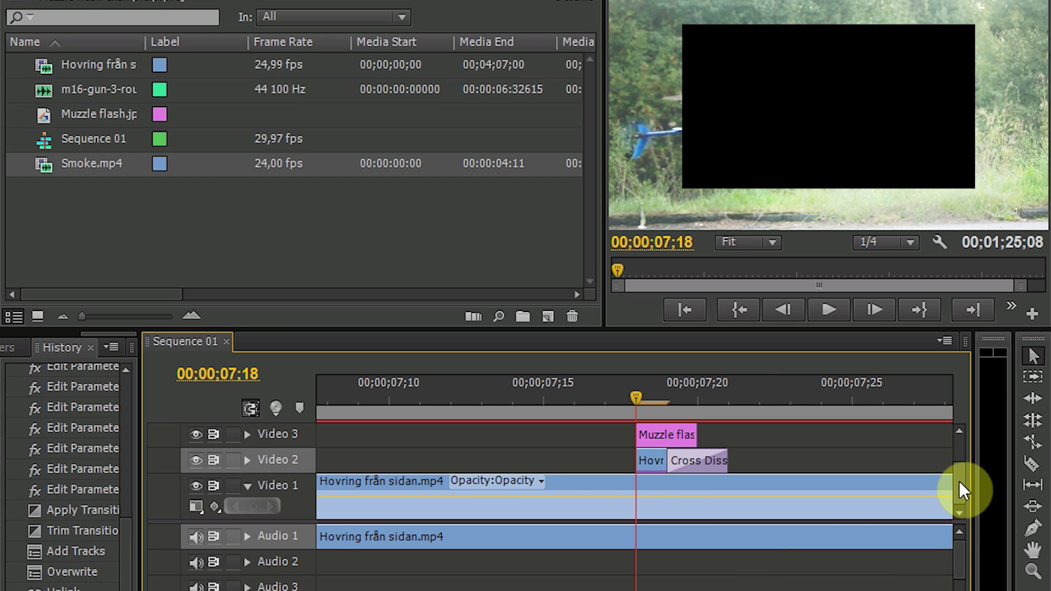
# Trim two frames off the start of Smoke.mp4 on Video 4 and scrub to check the composite.
pyautogui.moveTo(962, 434); pyautogui.dragTo(962, 405)
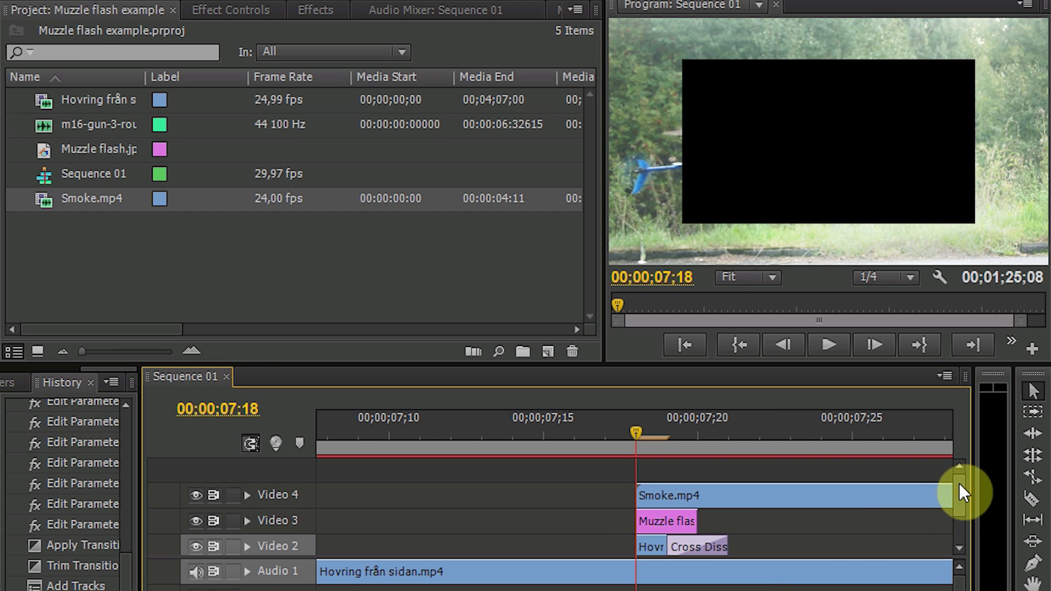
pyautogui.click(750, 501)
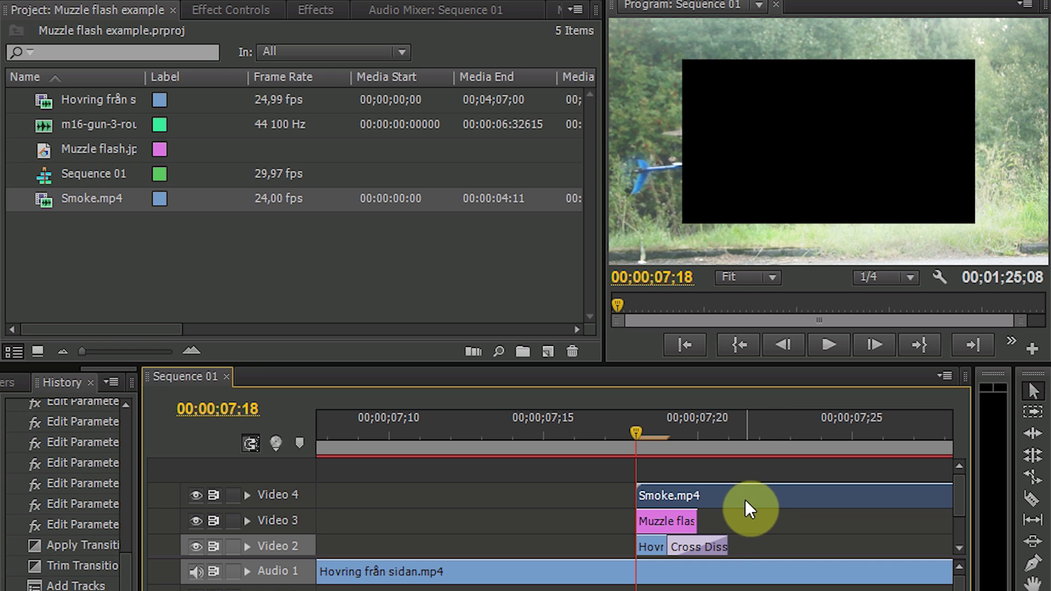
pyautogui.moveTo(639, 425); pyautogui.dragTo(827, 435)
pyautogui.click(641, 495)
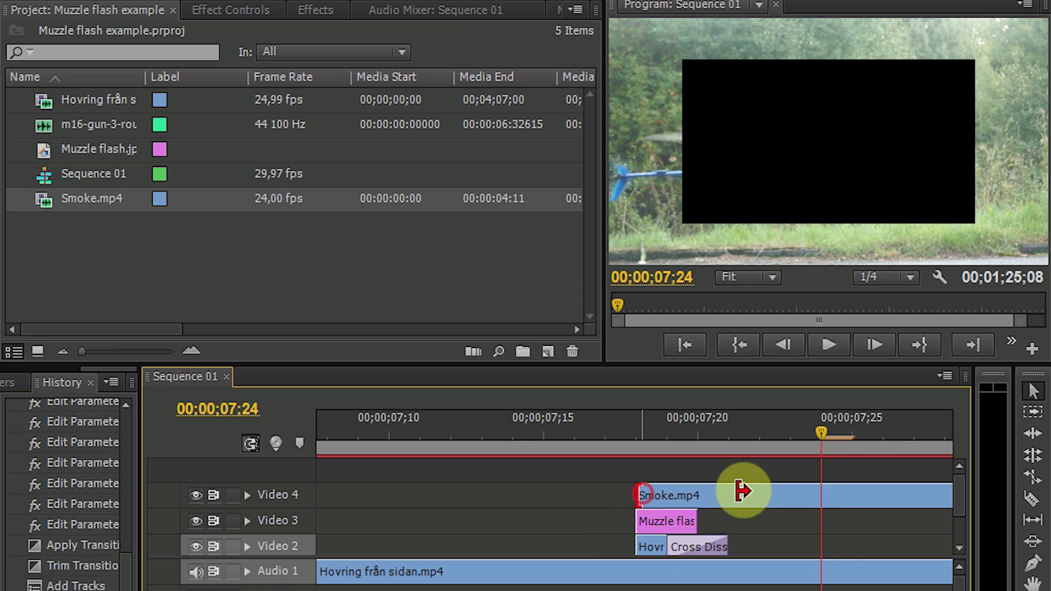
pyautogui.moveTo(742, 491); pyautogui.dragTo(681, 504)
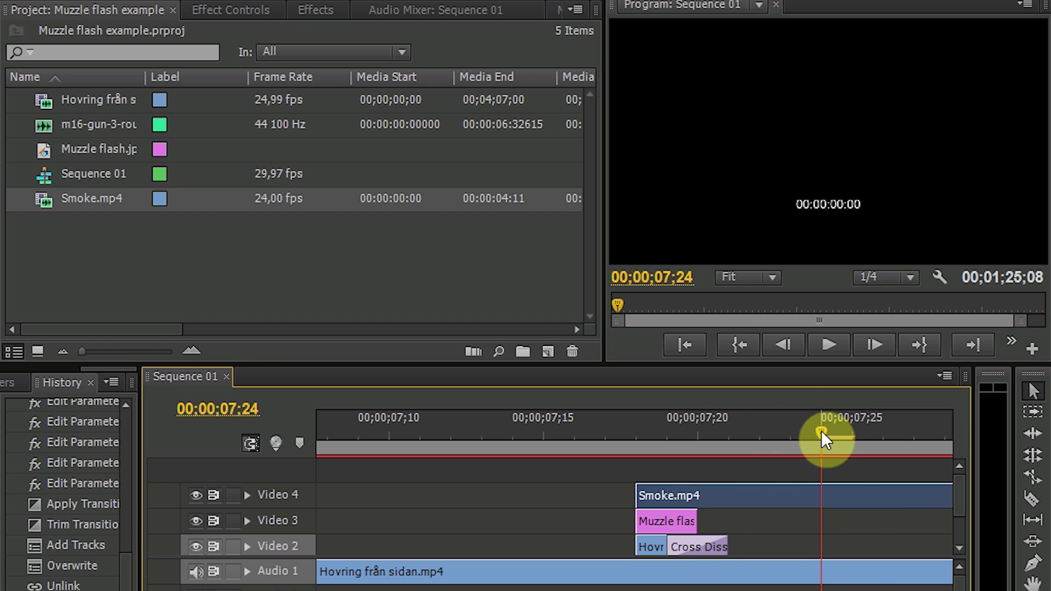
pyautogui.moveTo(821, 430); pyautogui.dragTo(711, 452)
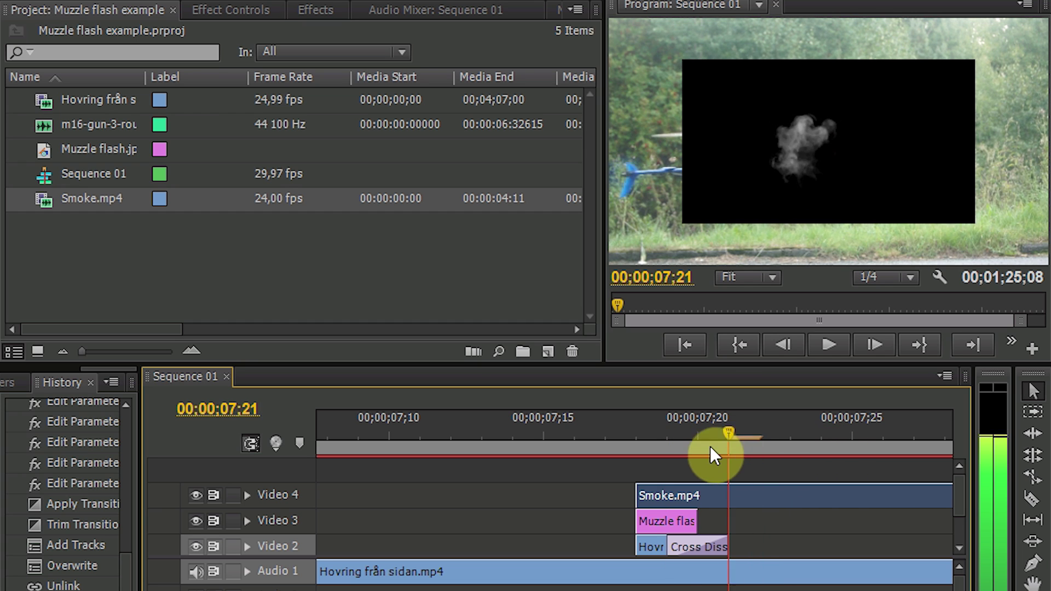
# Browse the Effects panel to the Transform group under Video Effects.
pyautogui.click(323, 9)
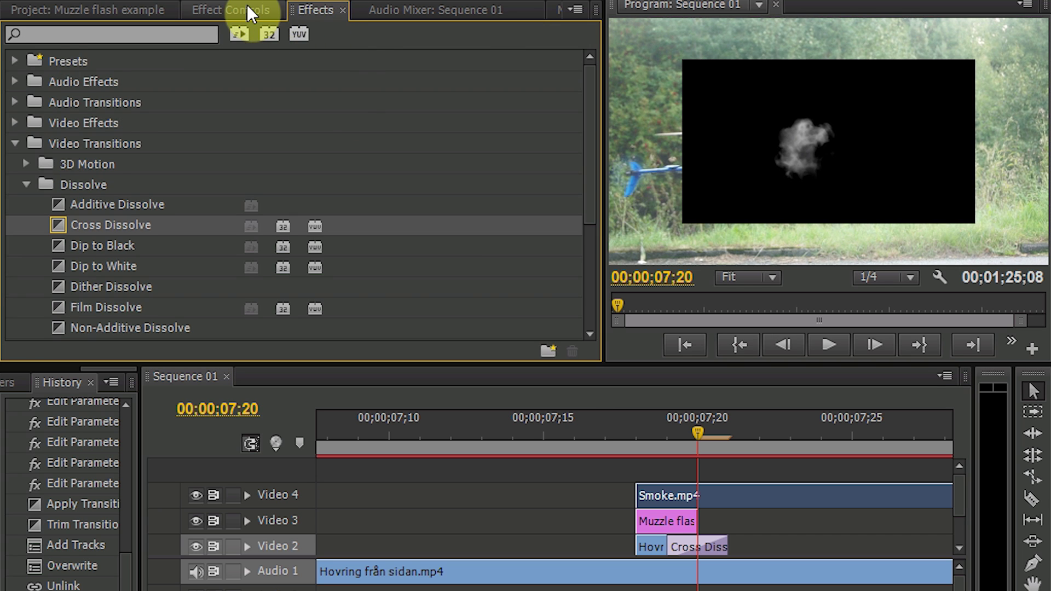
pyautogui.click(248, 6)
pyautogui.click(305, 9)
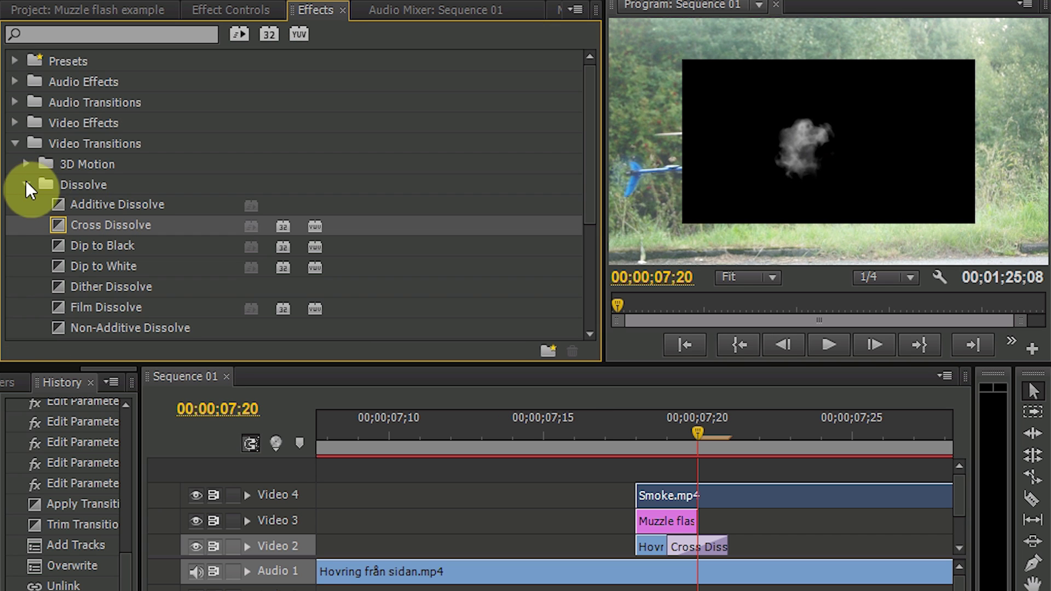
pyautogui.click(25, 185)
pyautogui.click(16, 143)
pyautogui.click(15, 122)
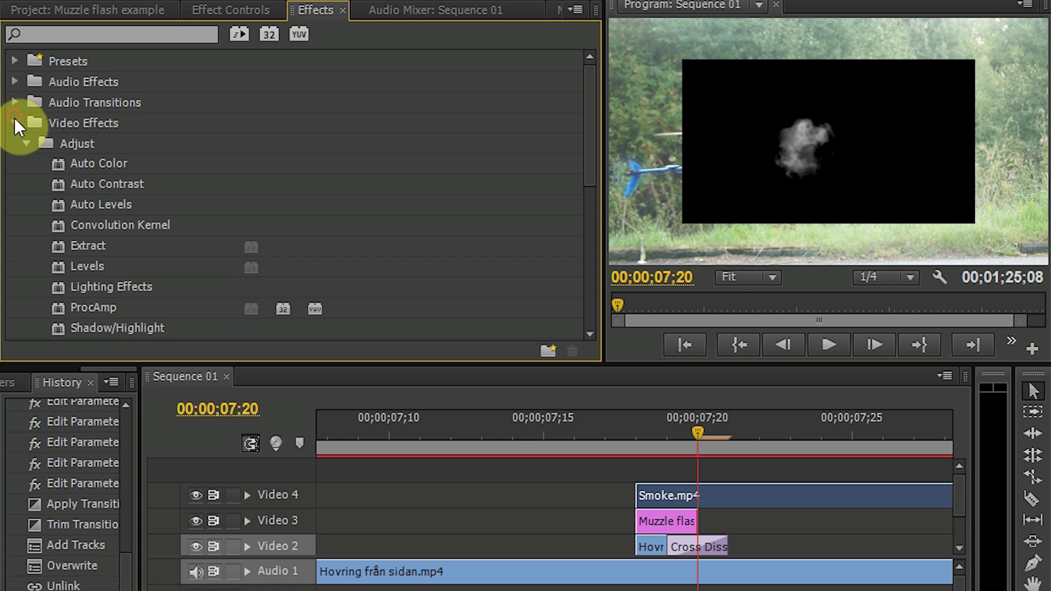
pyautogui.click(27, 143)
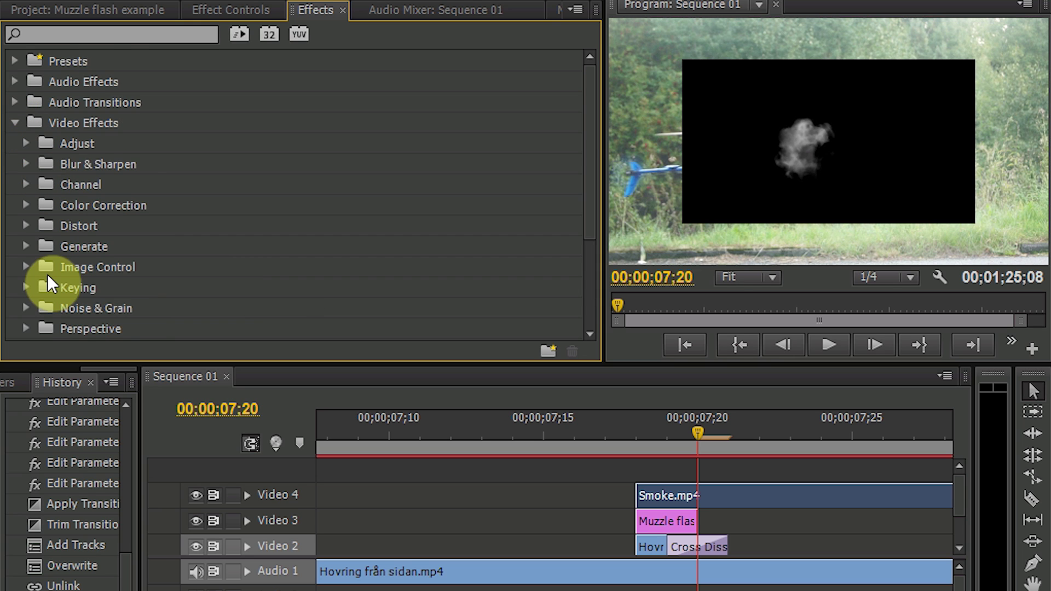
pyautogui.scroll(-3, 48, 274)
pyautogui.click(25, 253)
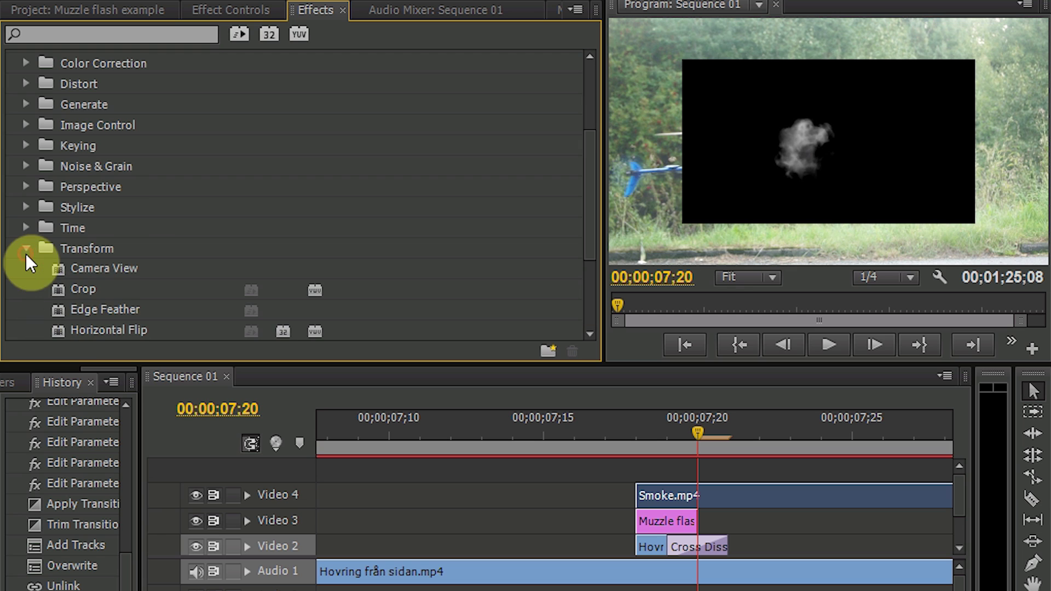
# Apply Horizontal Flip to Smoke.mp4 and scrub around 07;22 to preview the mirrored smoke.
pyautogui.rightClick(33, 276)
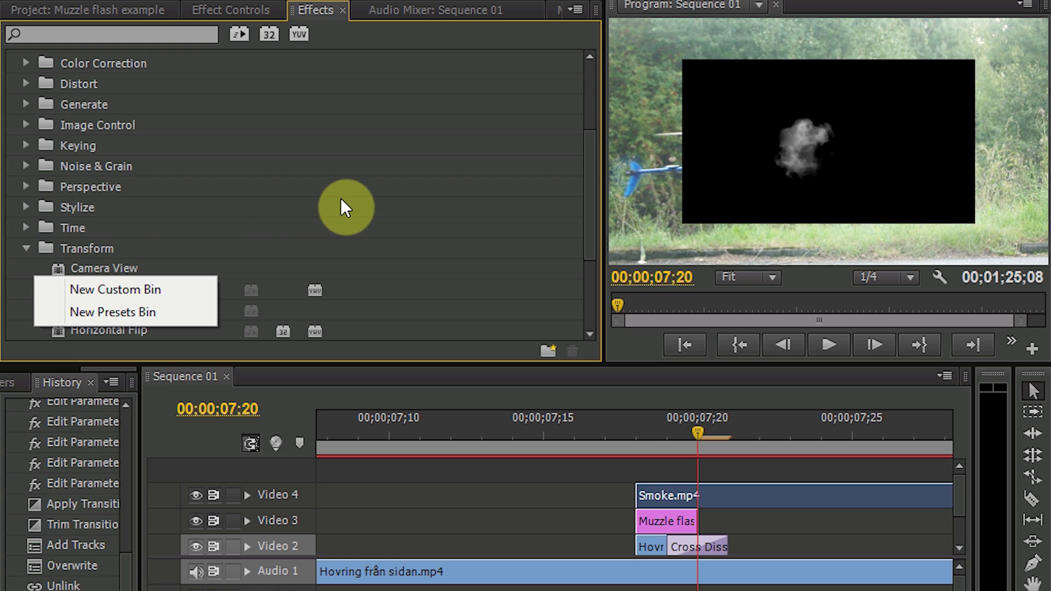
pyautogui.scroll(-2, 340, 200)
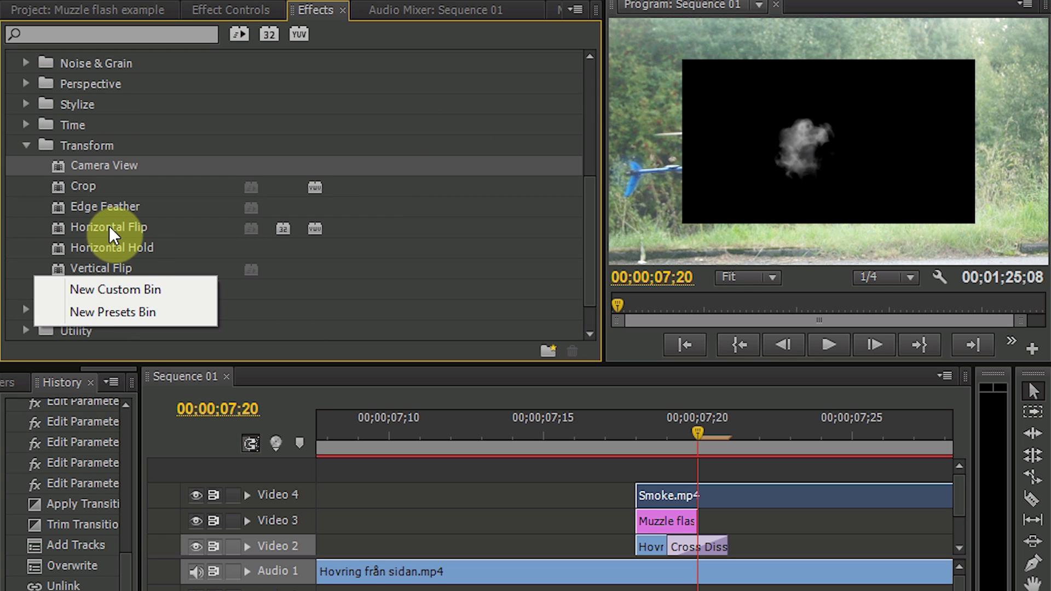
pyautogui.moveTo(110, 227); pyautogui.dragTo(756, 492)
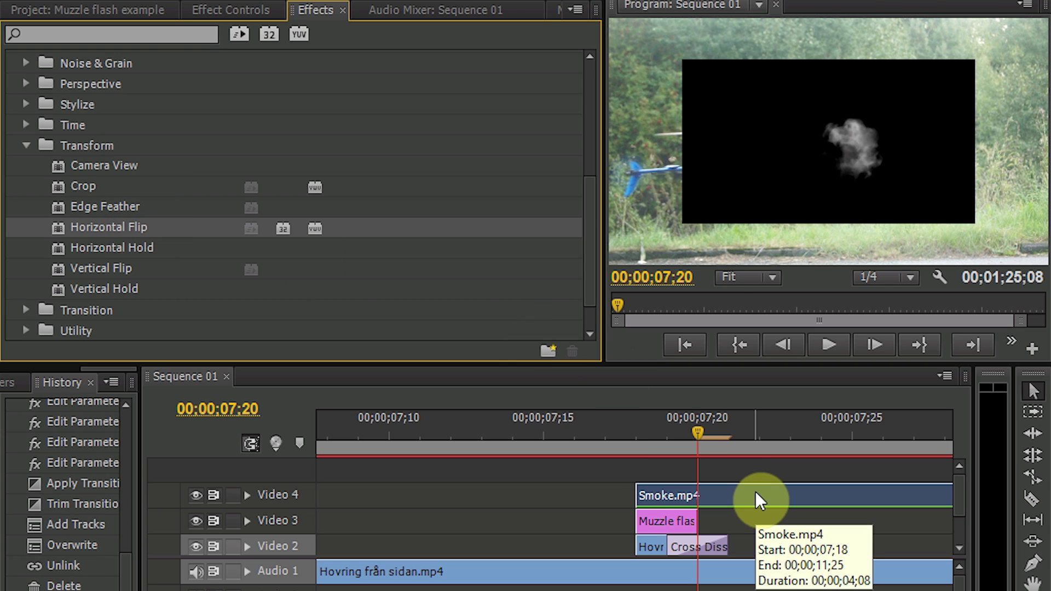
pyautogui.moveTo(697, 432); pyautogui.dragTo(746, 437)
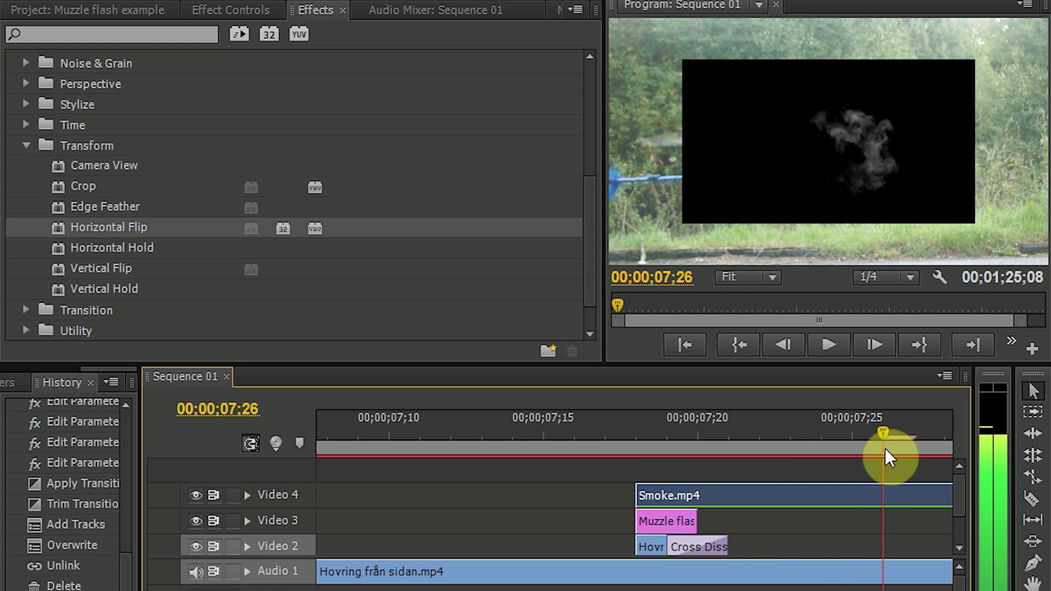
pyautogui.moveTo(885, 448); pyautogui.dragTo(771, 444)
# Razor-cut Smoke.mp4 on Video 4 at 08;16 and delete the trailing part.
pyautogui.press('-')
pyautogui.press('-')
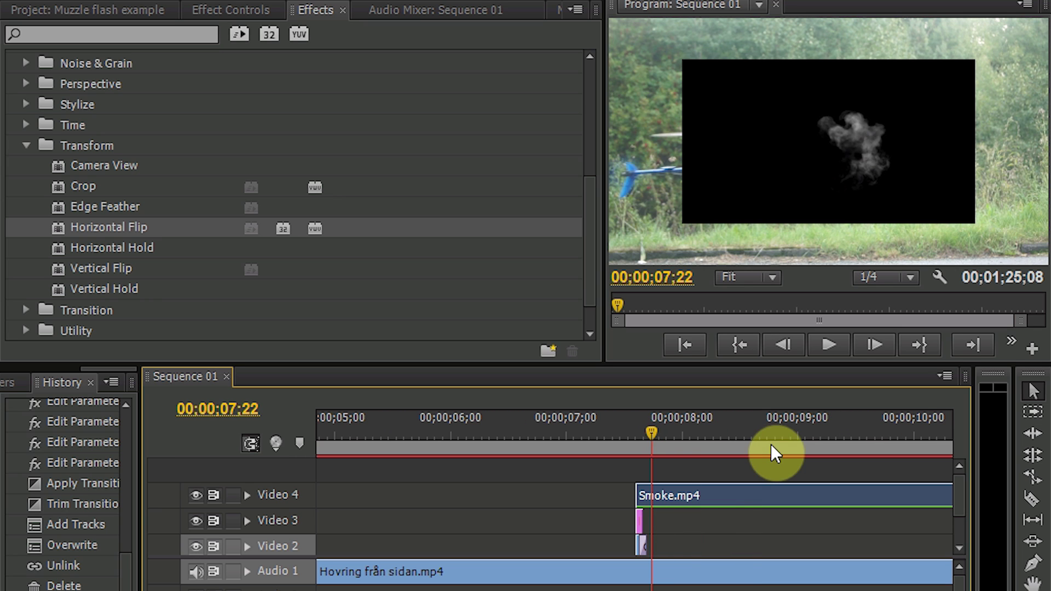
pyautogui.moveTo(652, 434); pyautogui.dragTo(745, 455)
pyautogui.click(1031, 496)
pyautogui.click(743, 494)
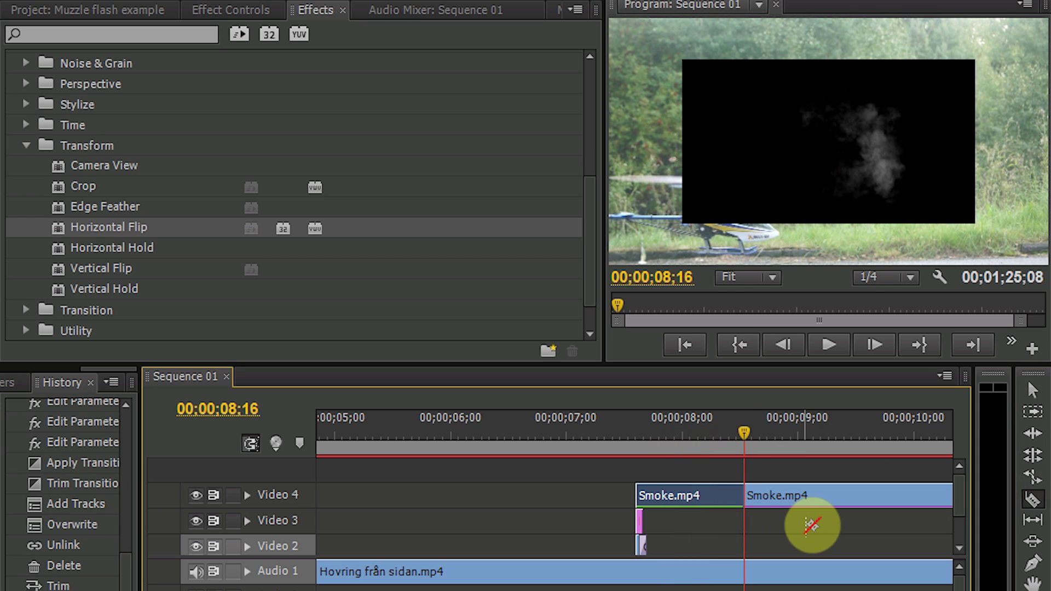
pyautogui.click(1032, 390)
pyautogui.click(832, 497)
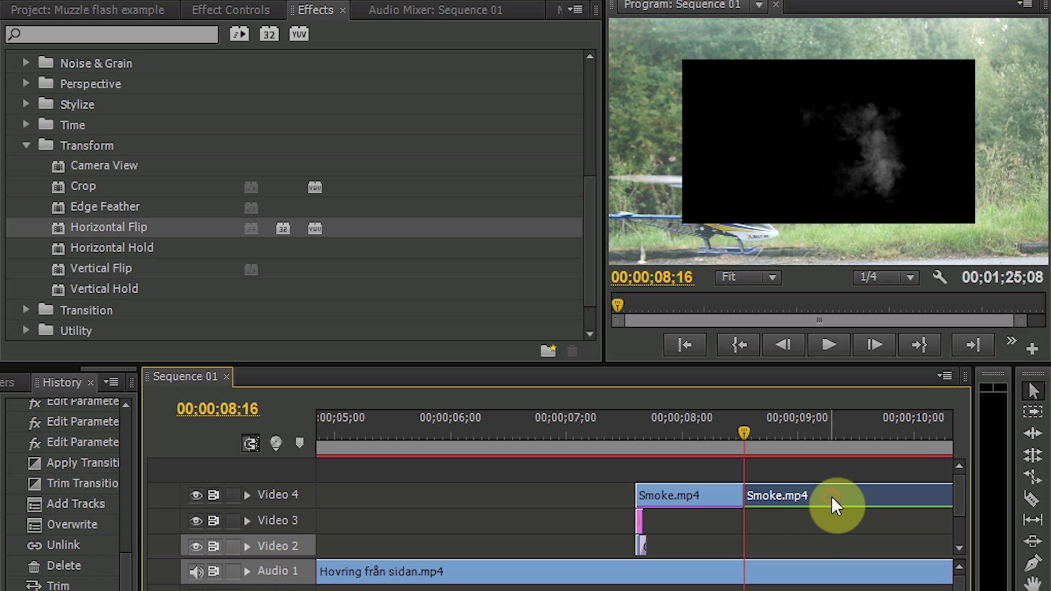
pyautogui.press('Delete')
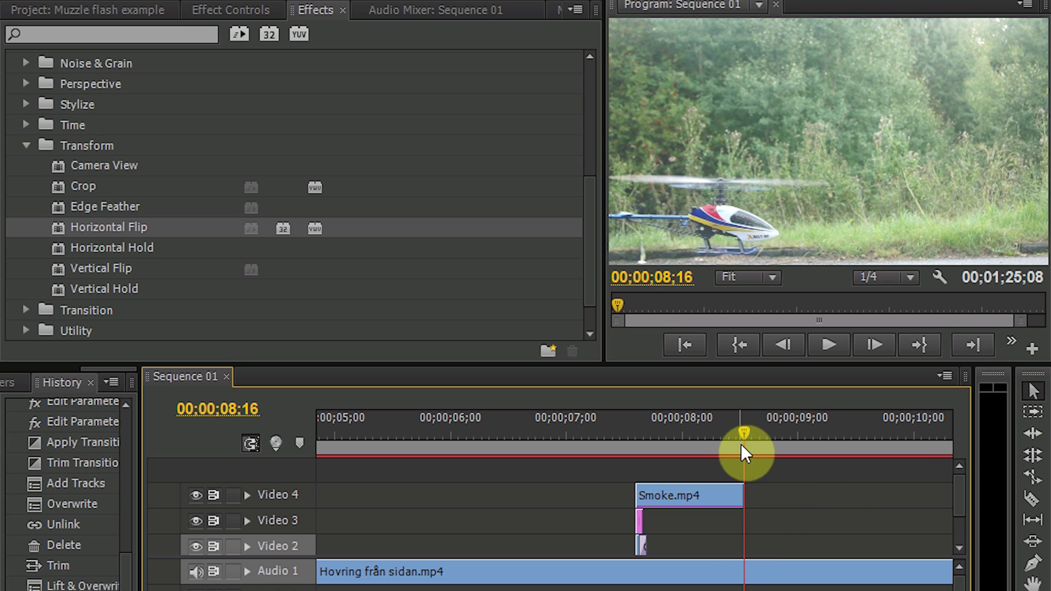
pyautogui.moveTo(744, 453); pyautogui.dragTo(688, 443)
pyautogui.click(714, 501)
pyautogui.click(709, 479)
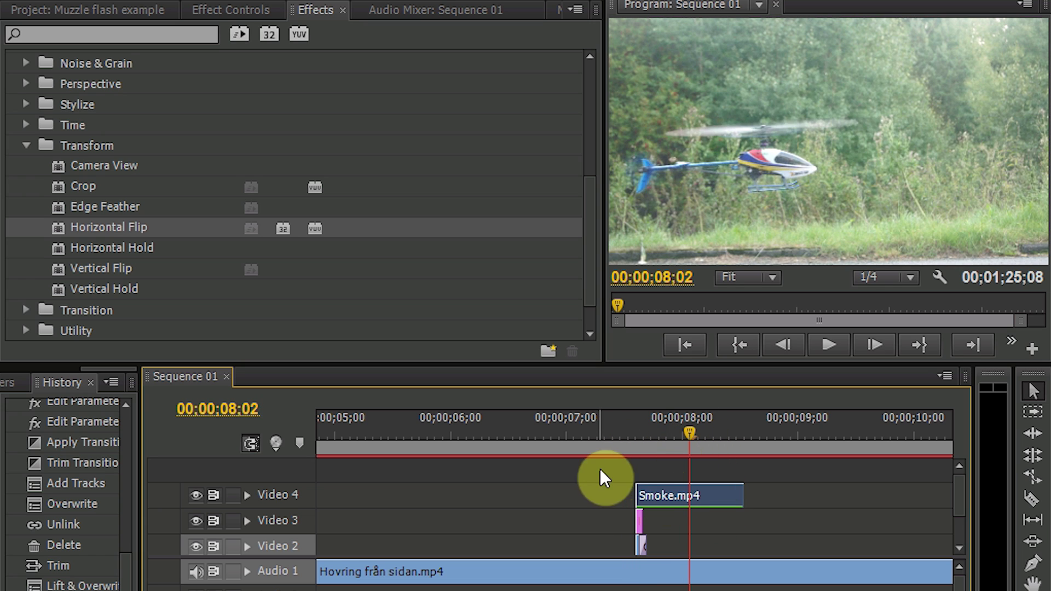
# Set the smoke clip's Opacity blend mode to Screen over the muzzle flash.
pyautogui.click(667, 434)
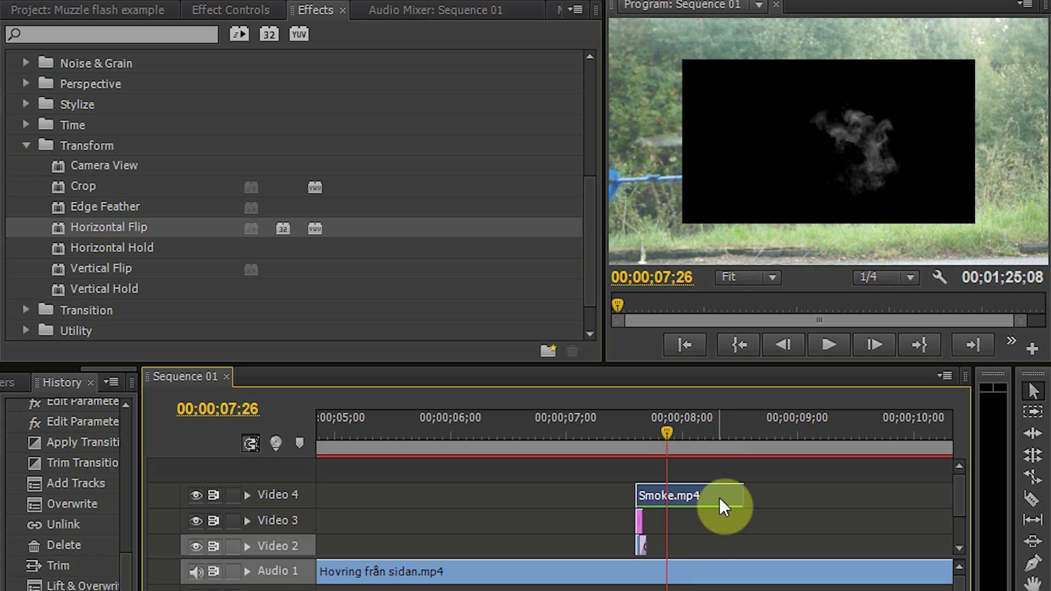
pyautogui.click(251, 10)
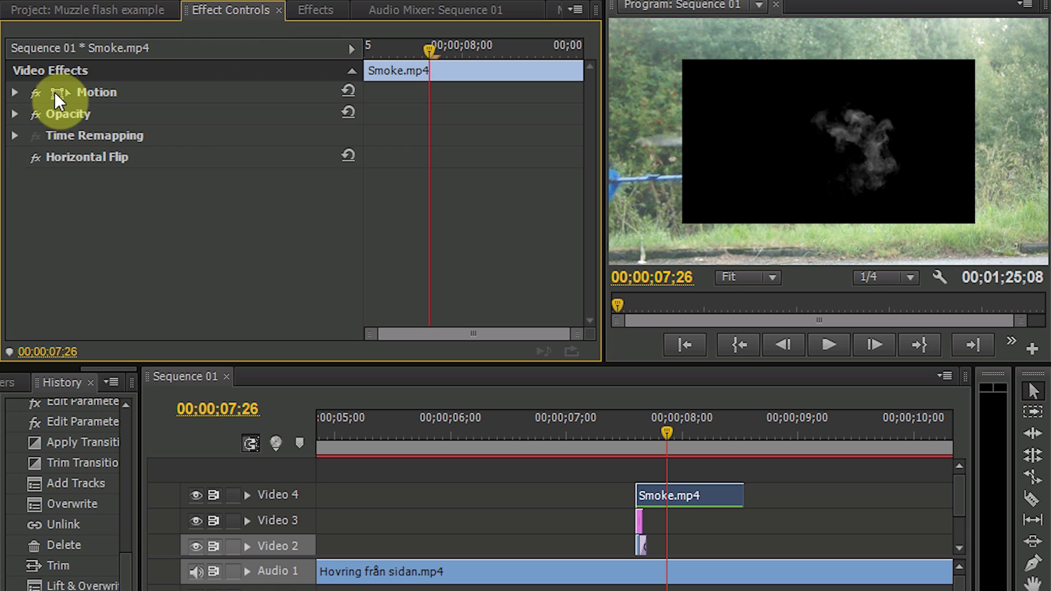
pyautogui.click(14, 114)
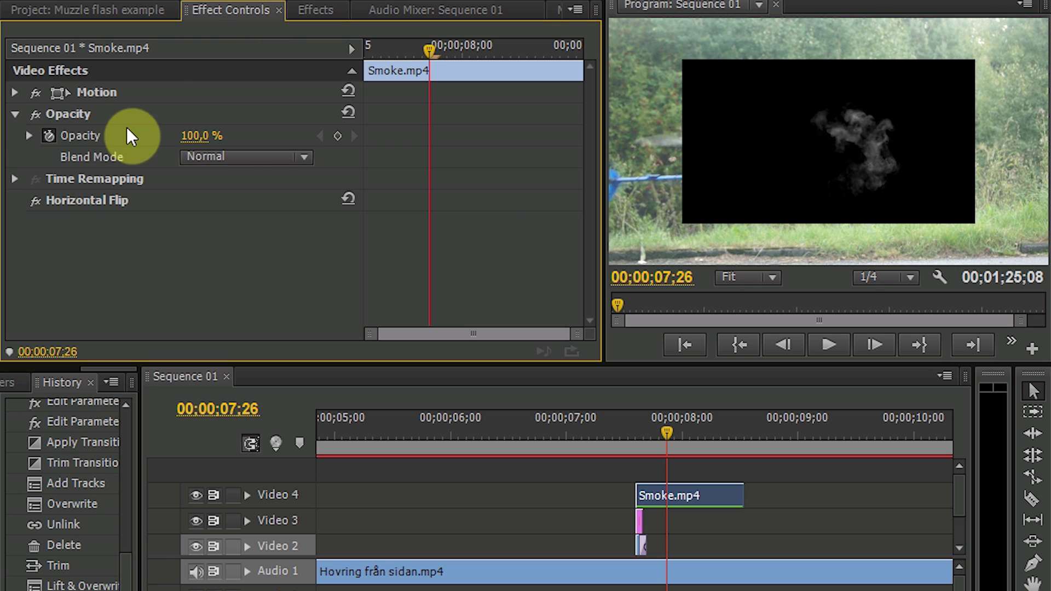
pyautogui.click(255, 157)
pyautogui.click(396, 247)
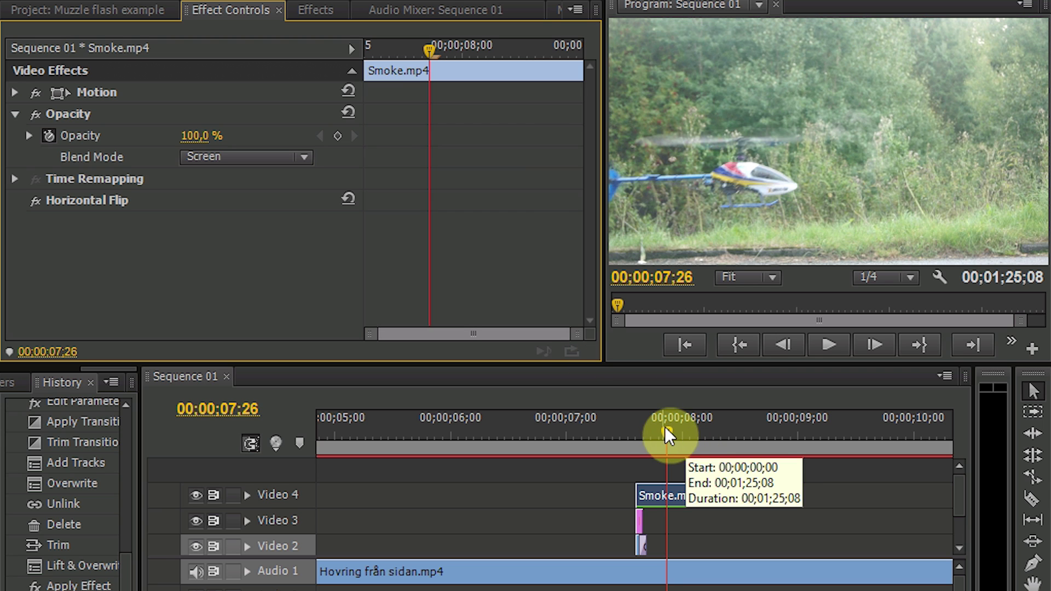
pyautogui.click(652, 431)
pyautogui.moveTo(651, 429); pyautogui.dragTo(639, 431)
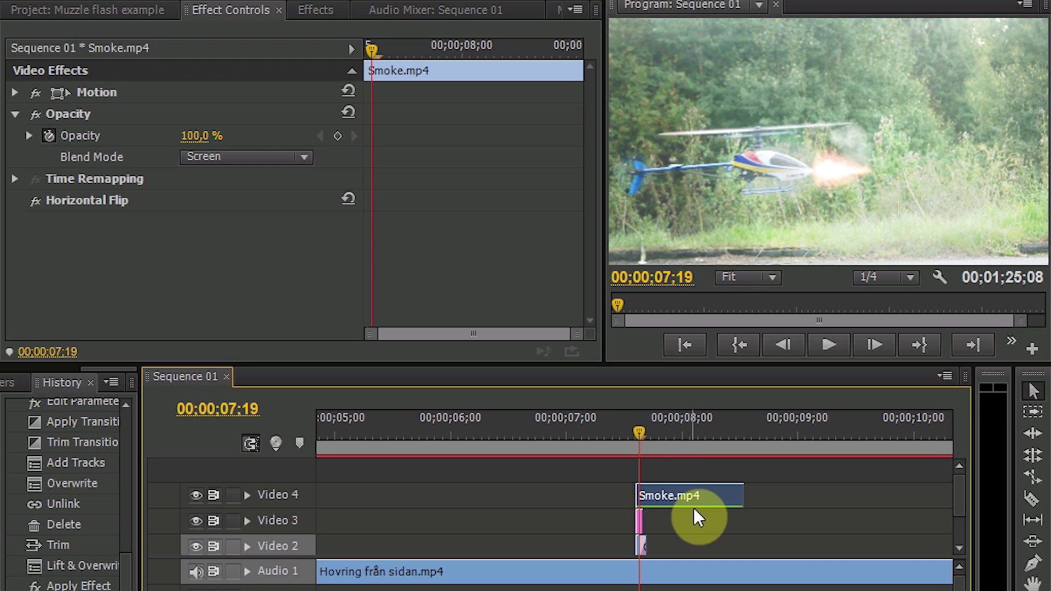
# Move the smoke clip to Motion Position 875, 658.
pyautogui.click(16, 92)
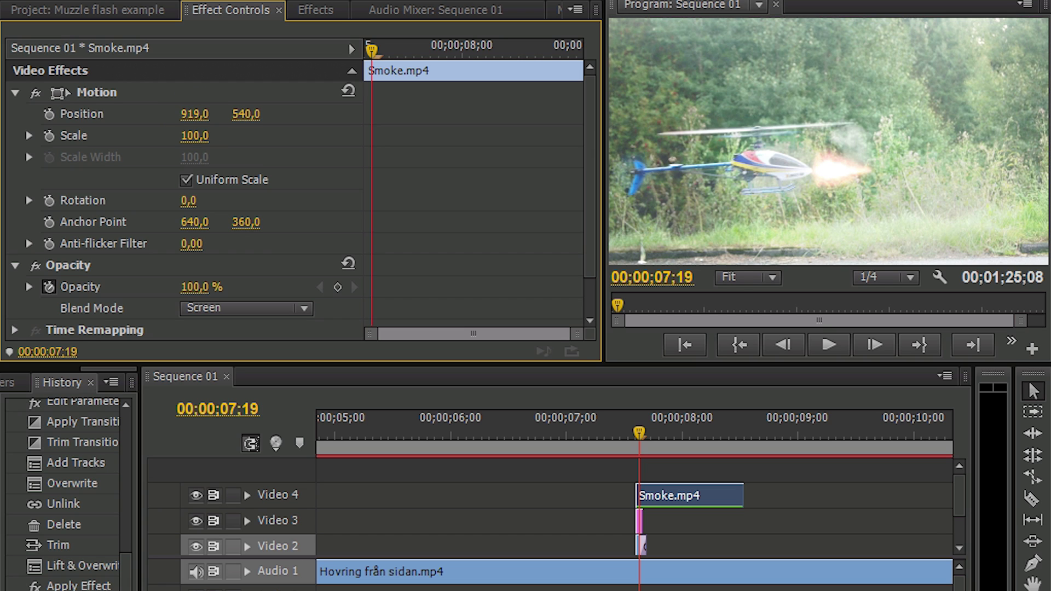
pyautogui.moveTo(194, 114); pyautogui.dragTo(181, 114)
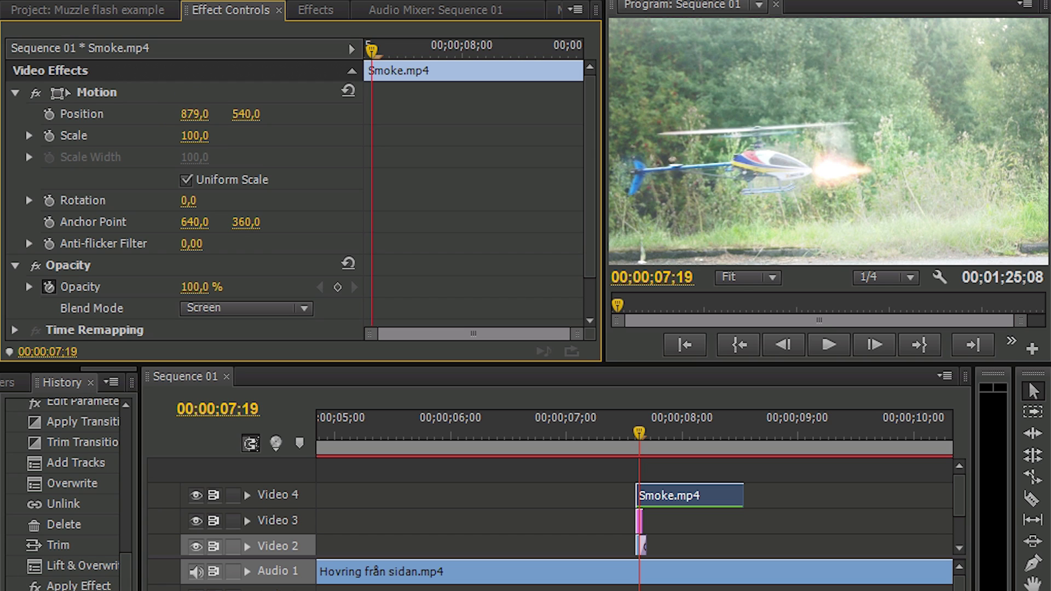
pyautogui.click(198, 114)
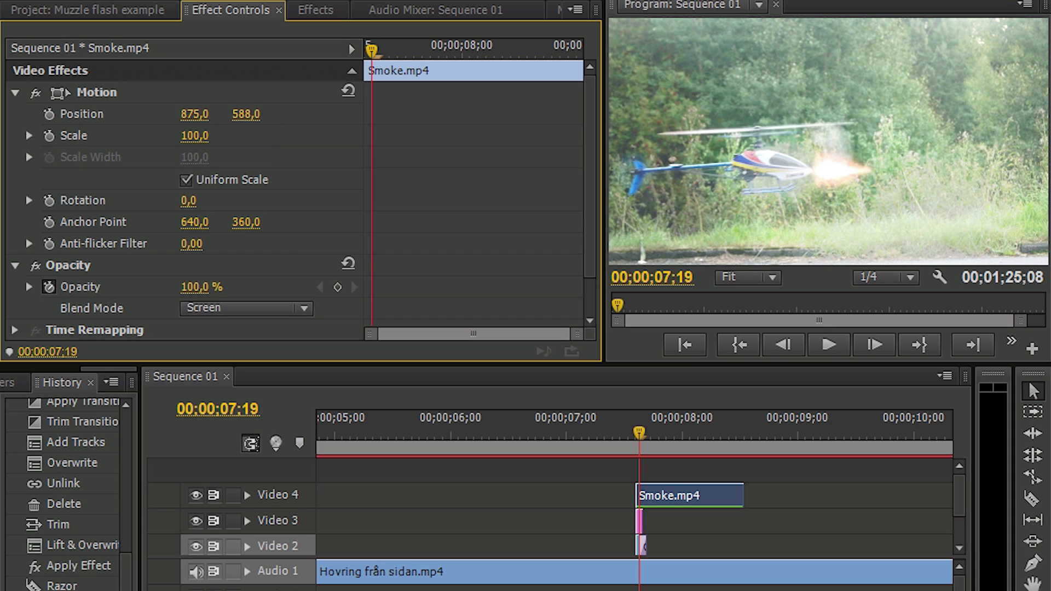
pyautogui.moveTo(246, 114); pyautogui.dragTo(254, 117)
pyautogui.click(552, 243)
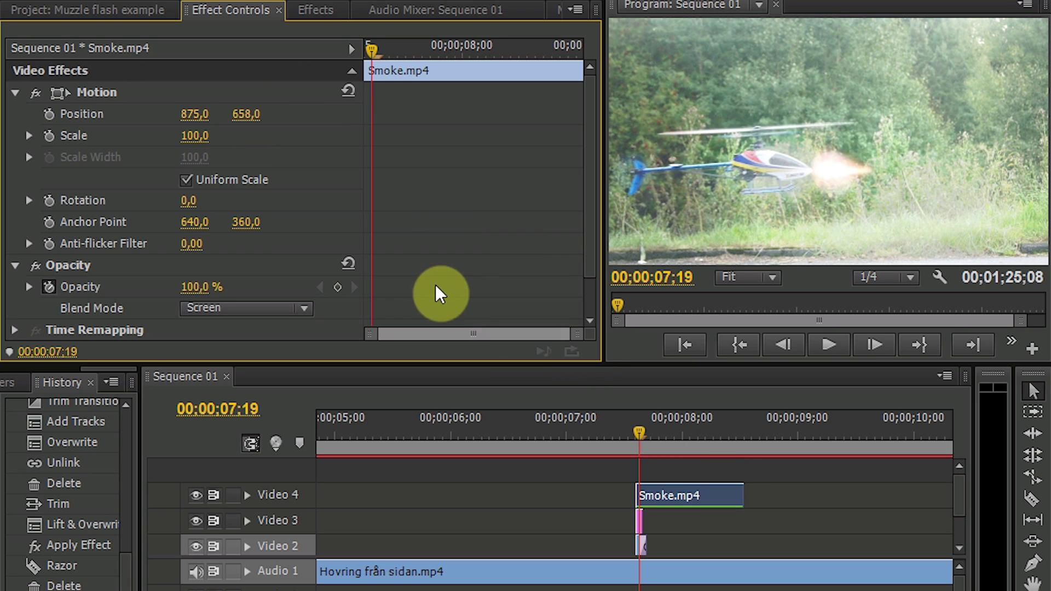
# Apply a Cross Dissolve to Smoke.mp4, shift its start 17 frames later, and preview it.
pyautogui.click(328, 8)
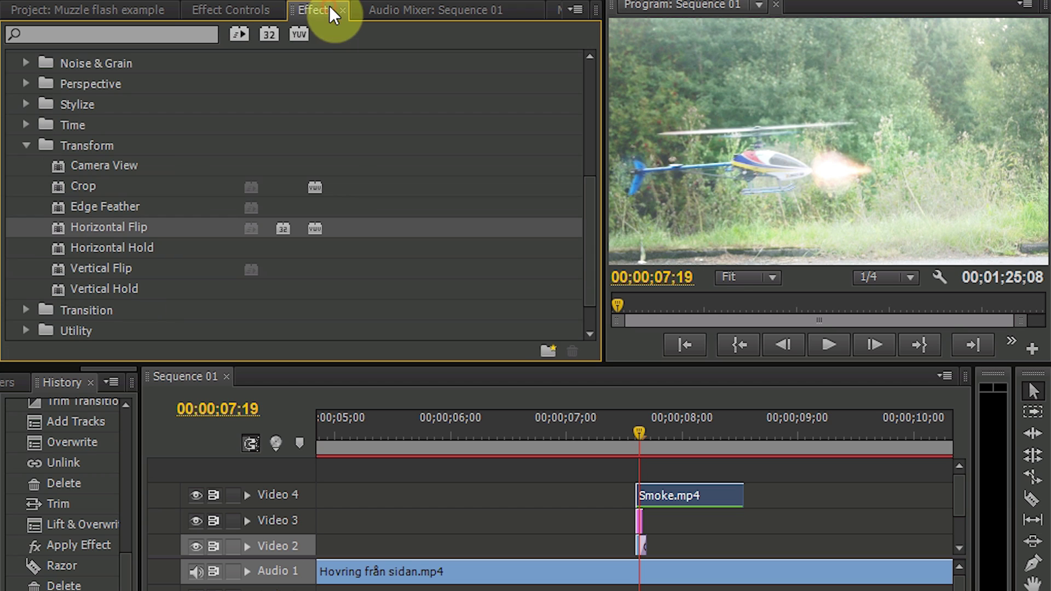
pyautogui.click(25, 145)
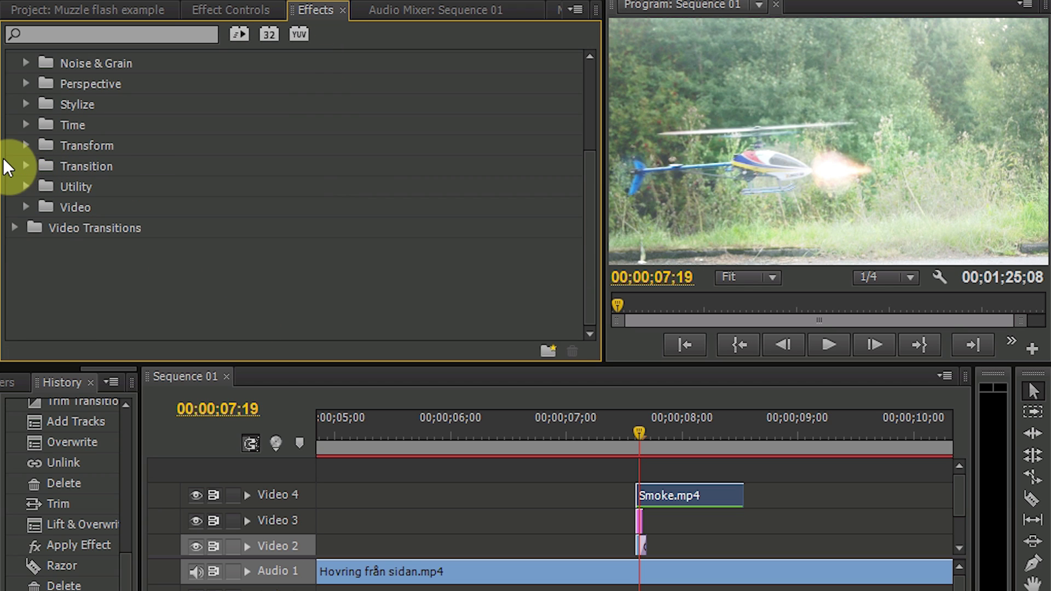
pyautogui.click(13, 227)
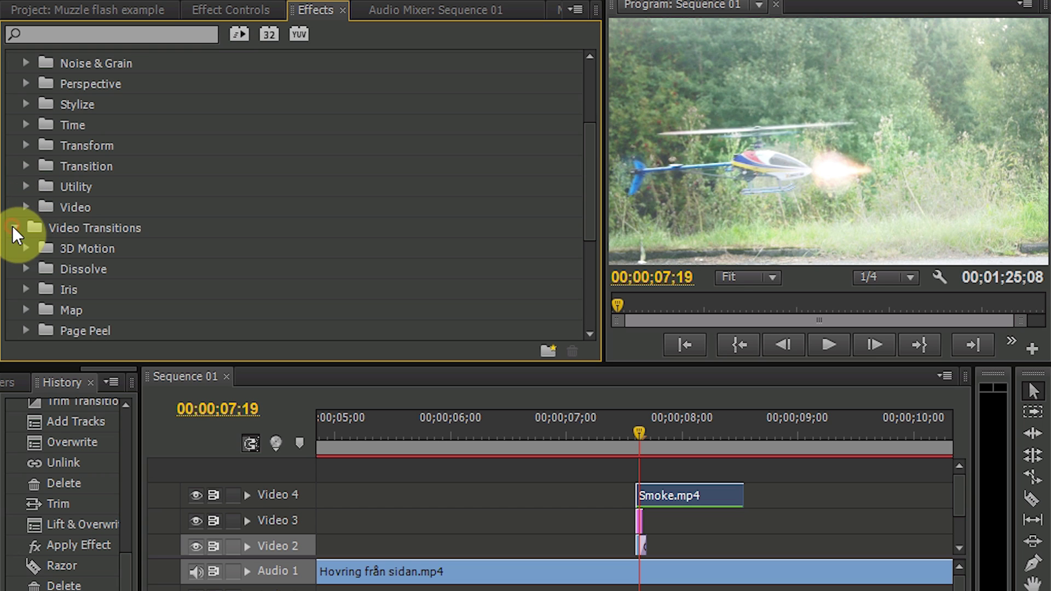
pyautogui.click(26, 269)
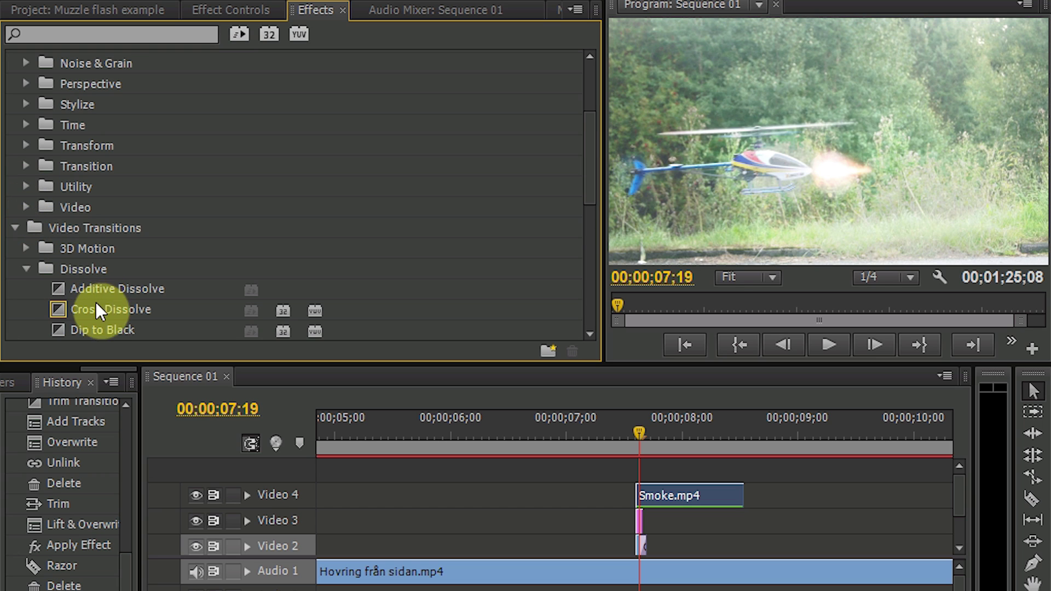
pyautogui.moveTo(77, 310); pyautogui.dragTo(732, 499)
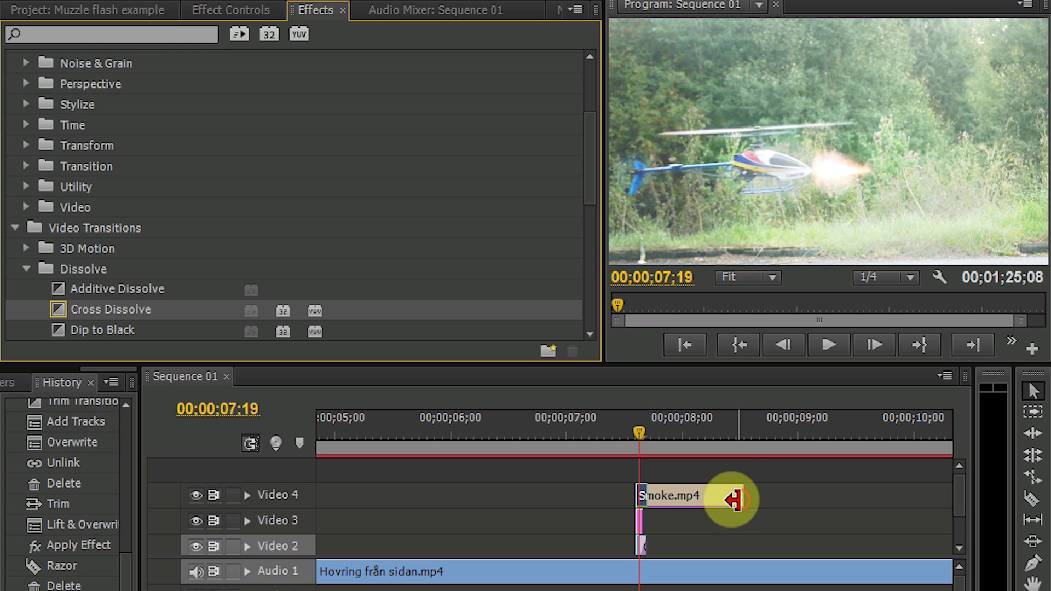
pyautogui.moveTo(652, 494); pyautogui.dragTo(730, 496)
pyautogui.moveTo(639, 434)
pyautogui.mouseDown()
pyautogui.moveTo(629, 435)
pyautogui.moveTo(717, 435)
pyautogui.moveTo(601, 446)
pyautogui.moveTo(669, 436)
pyautogui.moveTo(636, 435)
pyautogui.moveTo(714, 438)
pyautogui.moveTo(613, 445)
pyautogui.moveTo(624, 446)
pyautogui.mouseUp()
pyautogui.moveTo(963, 498); pyautogui.dragTo(961, 525)
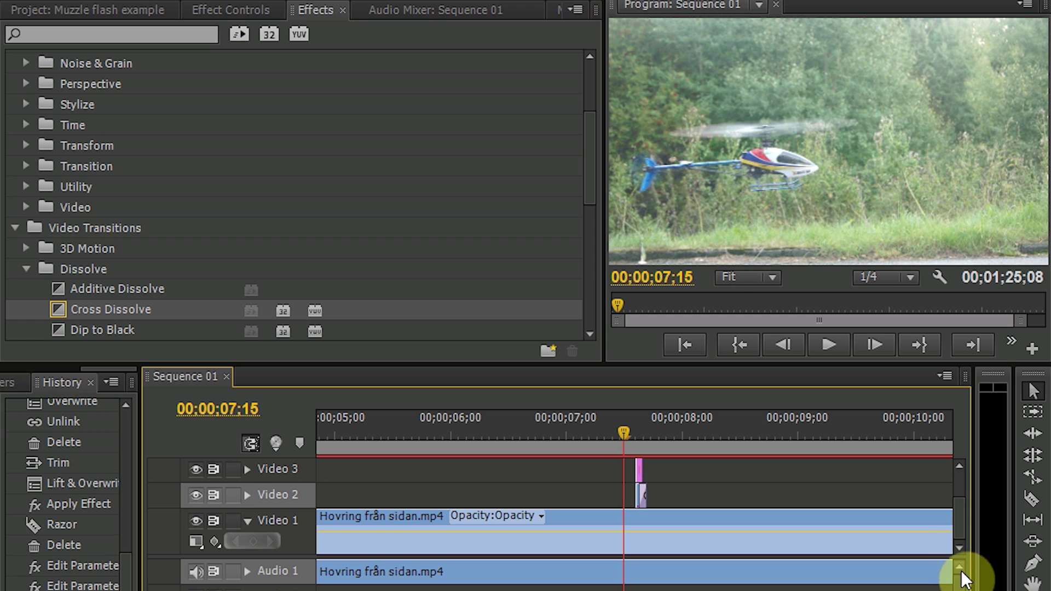
# Add the m16 gunshot MP3 to Audio 2 and expand the track.
pyautogui.click(114, 6)
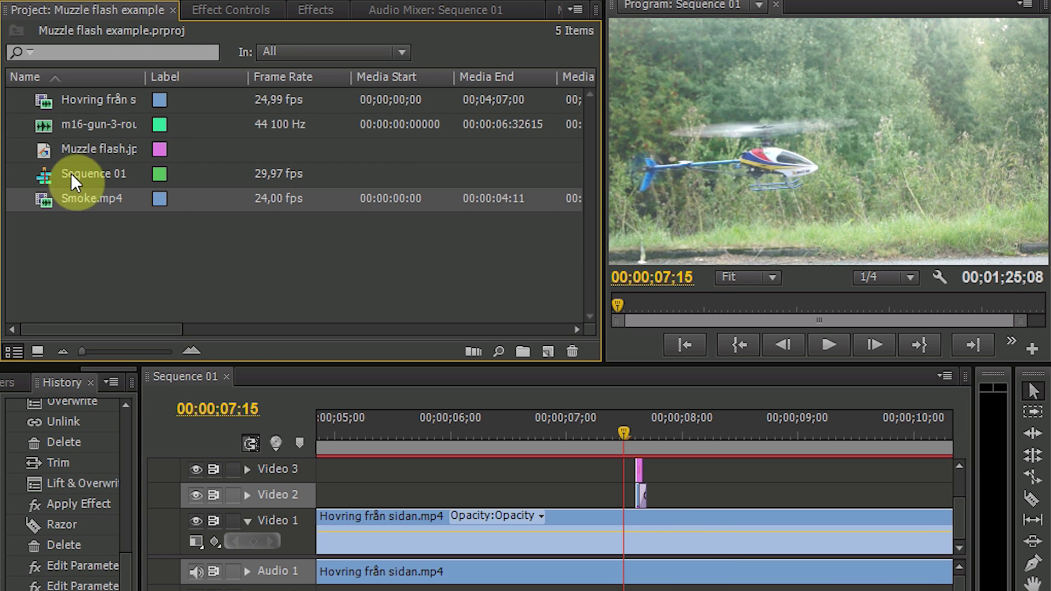
pyautogui.moveTo(82, 126); pyautogui.dragTo(633, 576)
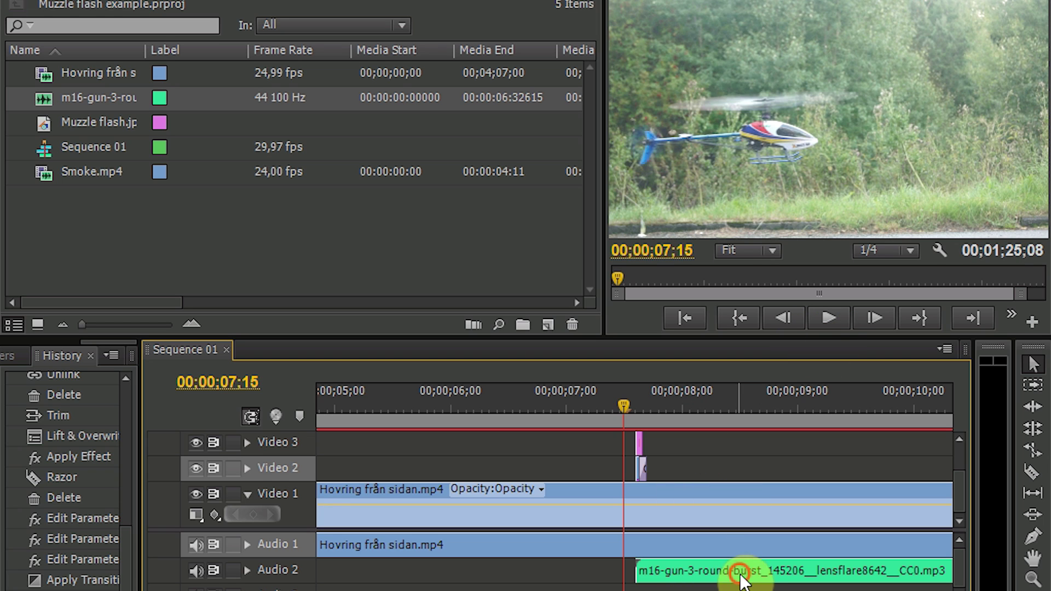
pyautogui.moveTo(739, 570); pyautogui.dragTo(660, 575)
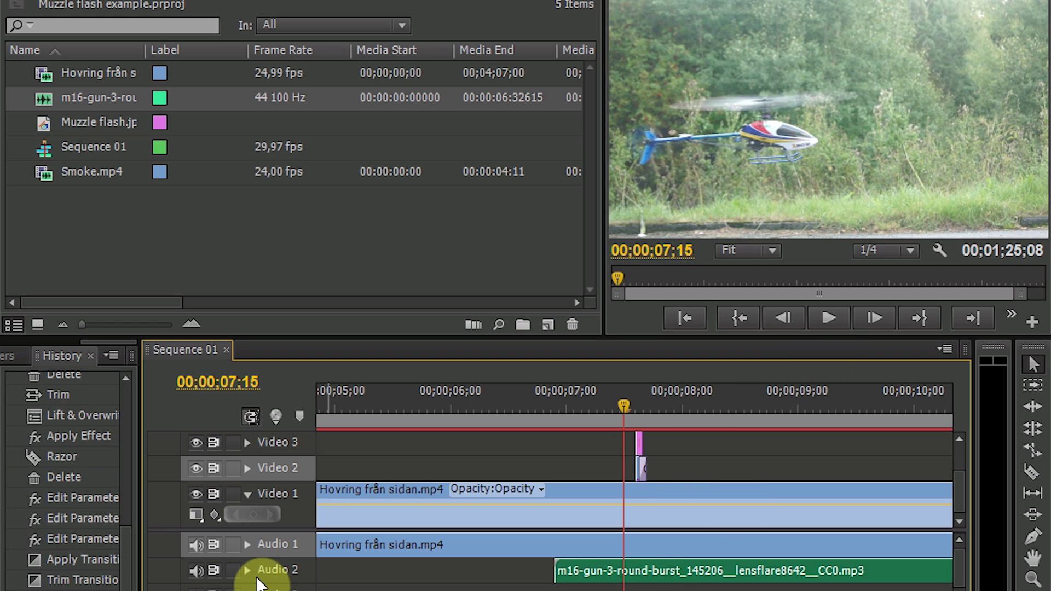
pyautogui.click(247, 571)
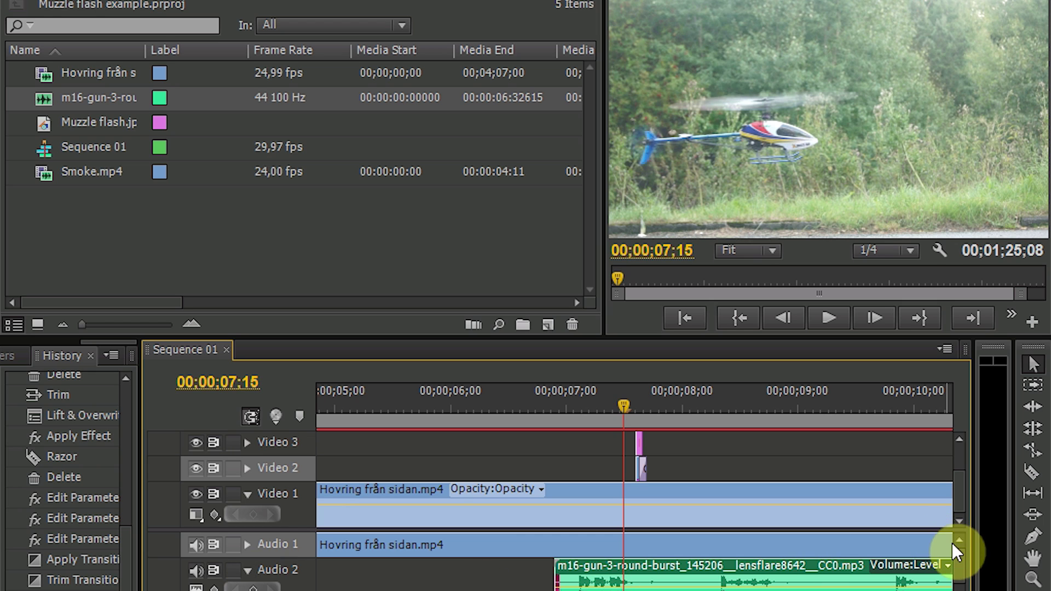
pyautogui.click(961, 566)
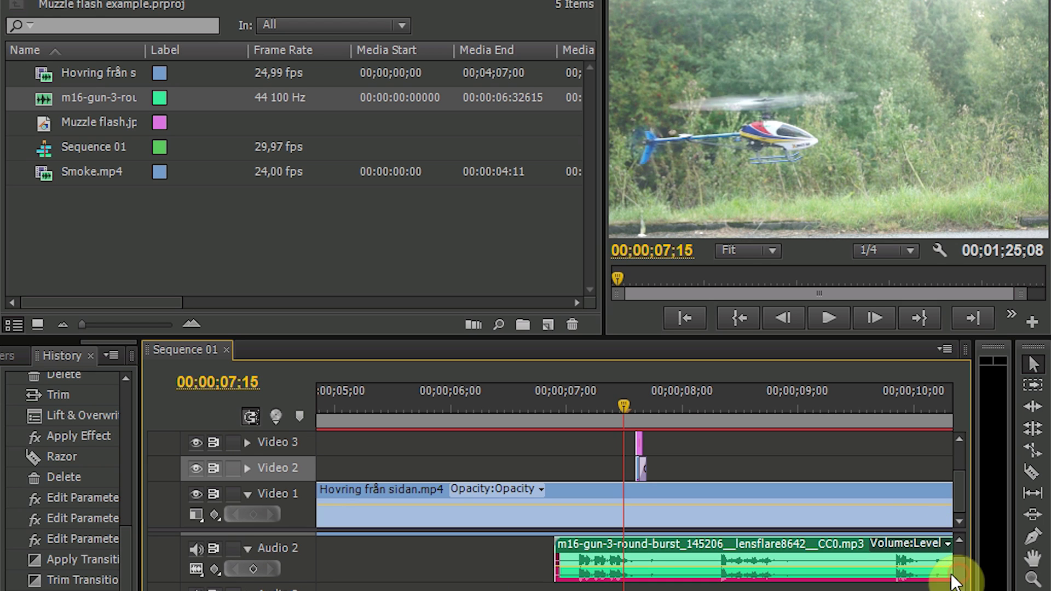
pyautogui.click(694, 572)
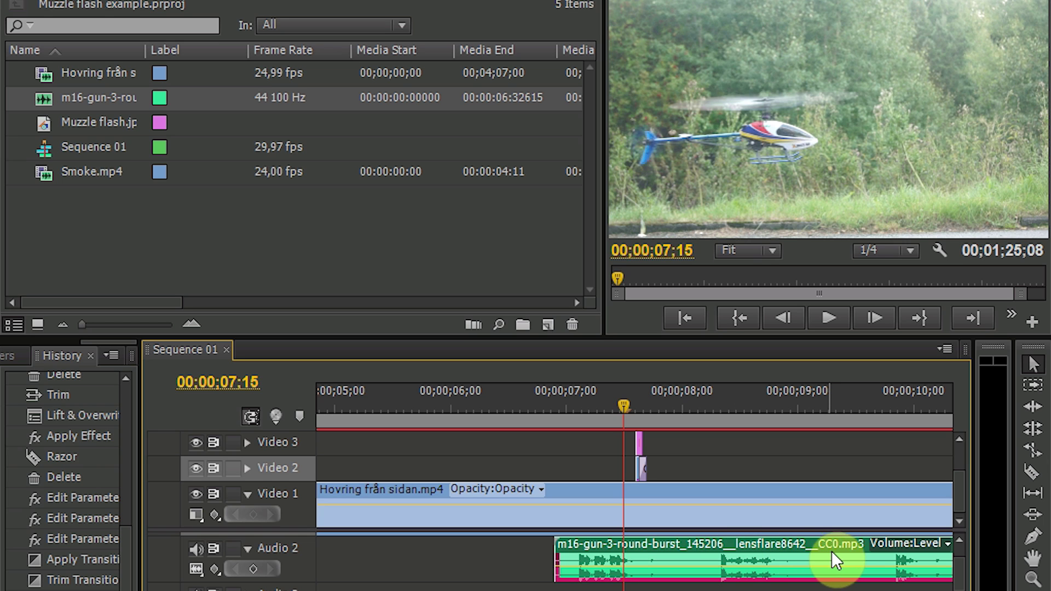
pyautogui.moveTo(832, 551); pyautogui.dragTo(595, 554)
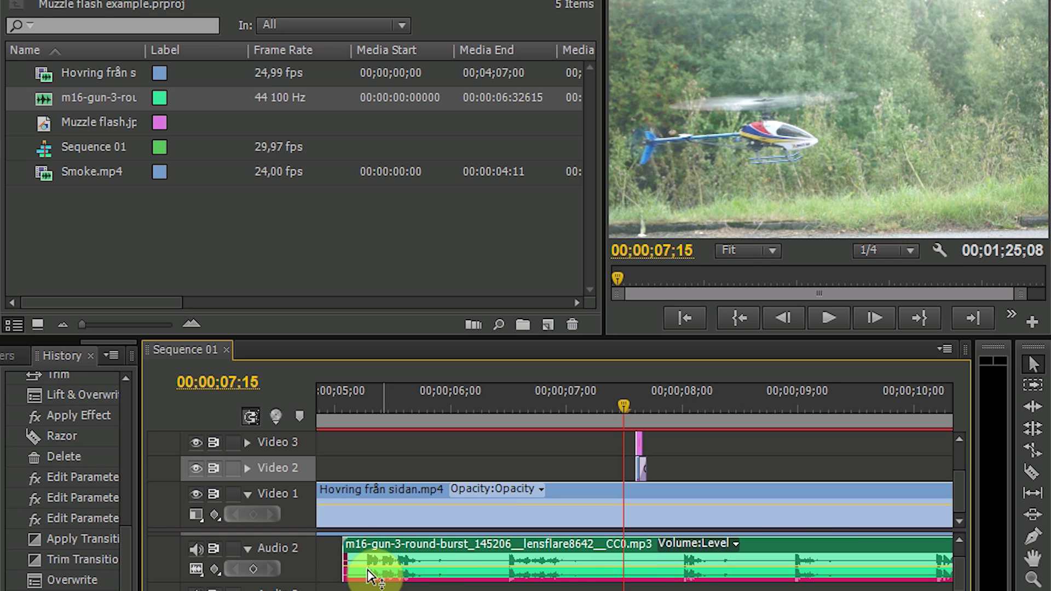
# Trim the gunshot's start to the first shot and snap it to the playhead at 07;18.
pyautogui.moveTo(350, 554); pyautogui.dragTo(676, 554)
pyautogui.click(636, 389)
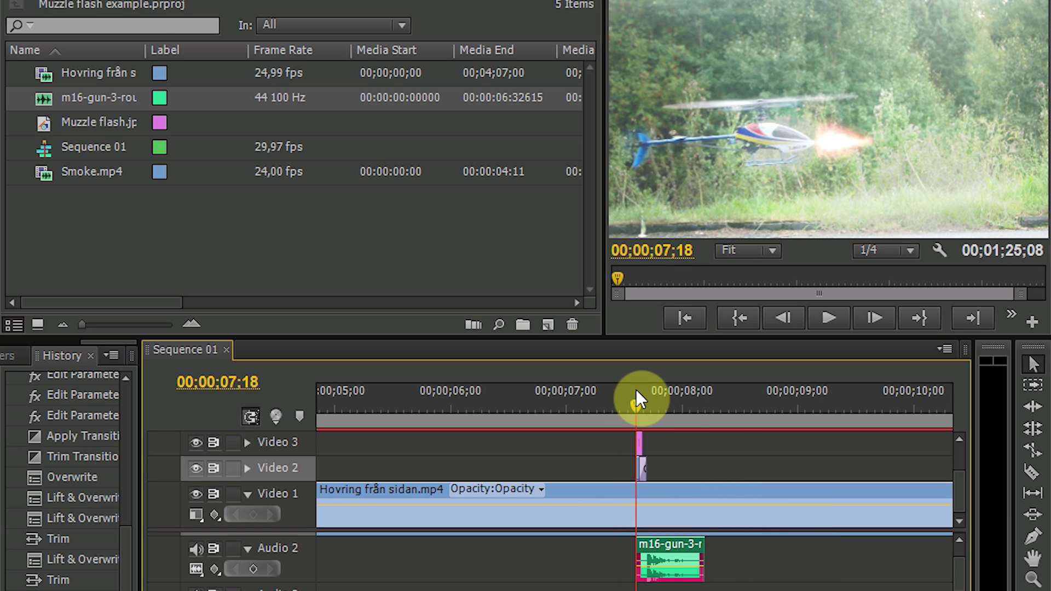
pyautogui.press('=')
pyautogui.press('=')
pyautogui.press('=')
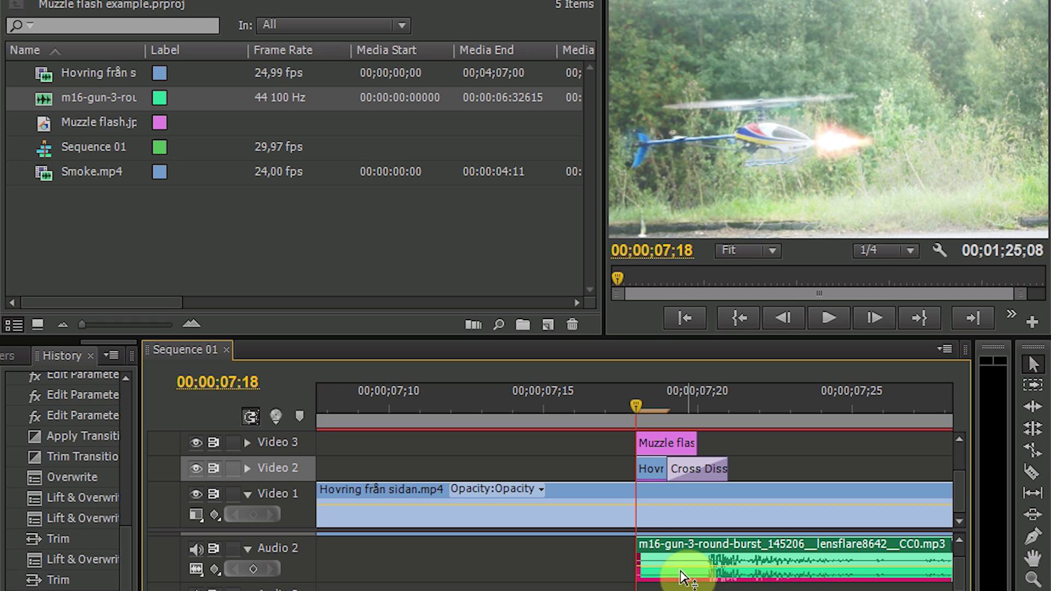
pyautogui.moveTo(645, 558); pyautogui.dragTo(689, 557)
pyautogui.moveTo(777, 545); pyautogui.dragTo(722, 549)
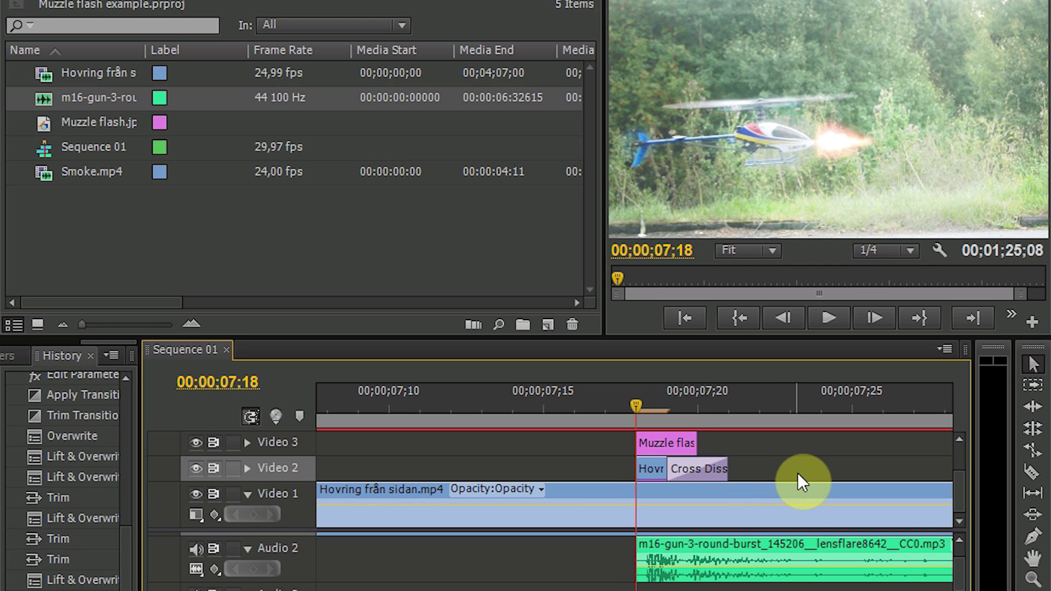
pyautogui.click(634, 405)
pyautogui.moveTo(633, 405); pyautogui.dragTo(760, 415)
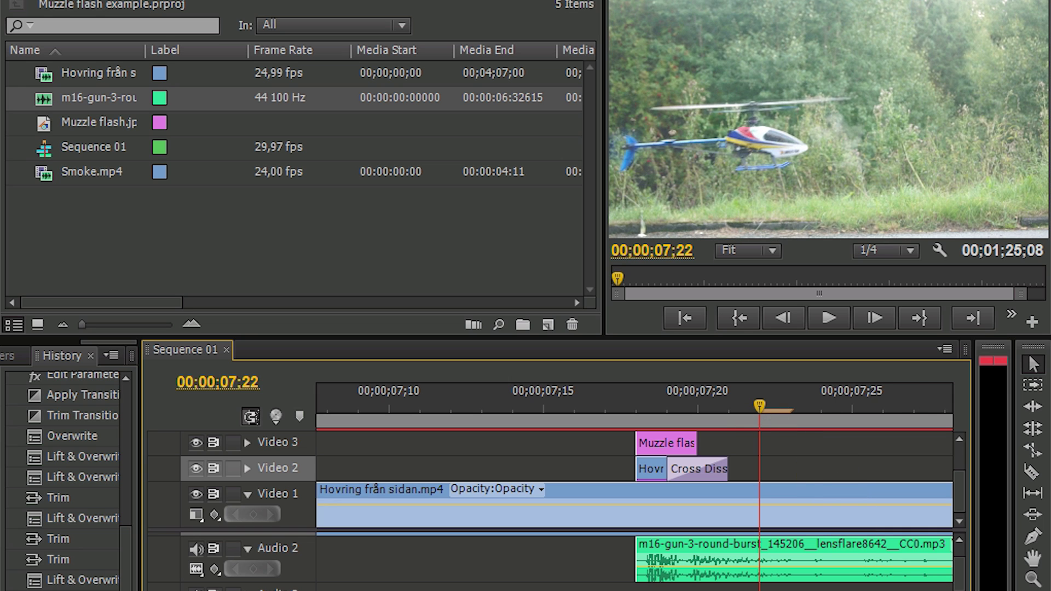
# Zoom the timeline out to show the whole sequence from its start.
pyautogui.click(826, 485)
pyautogui.press('-')
pyautogui.press('-')
pyautogui.press('-')
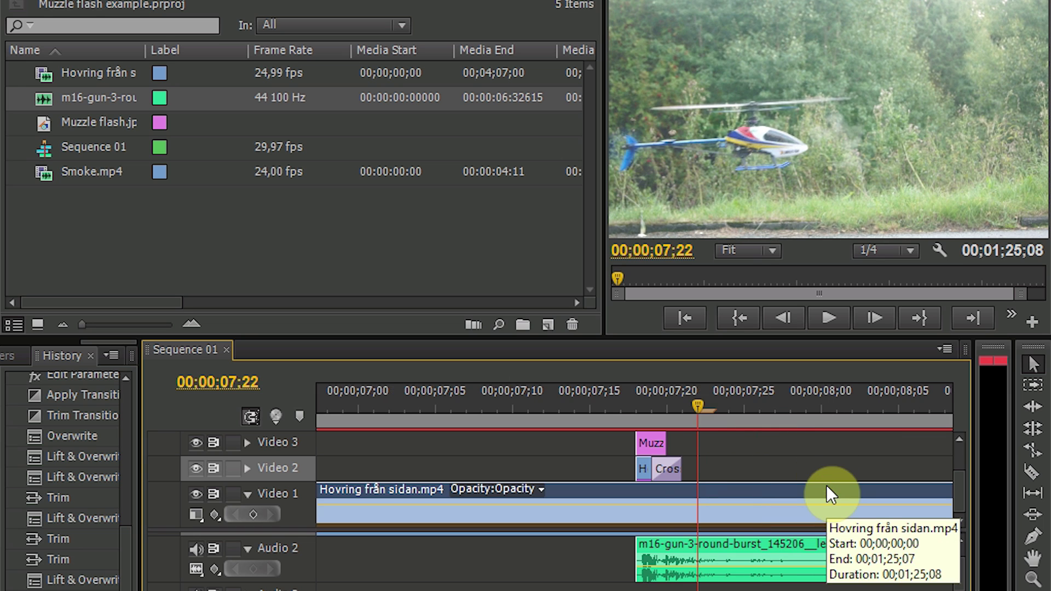
pyautogui.click(753, 563)
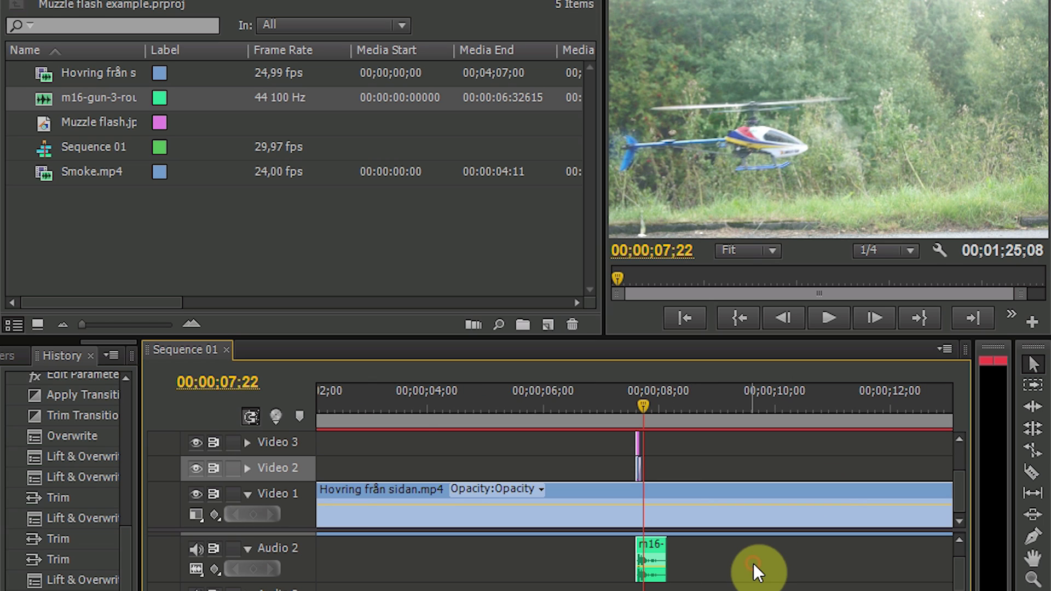
pyautogui.press('-')
pyautogui.press('-')
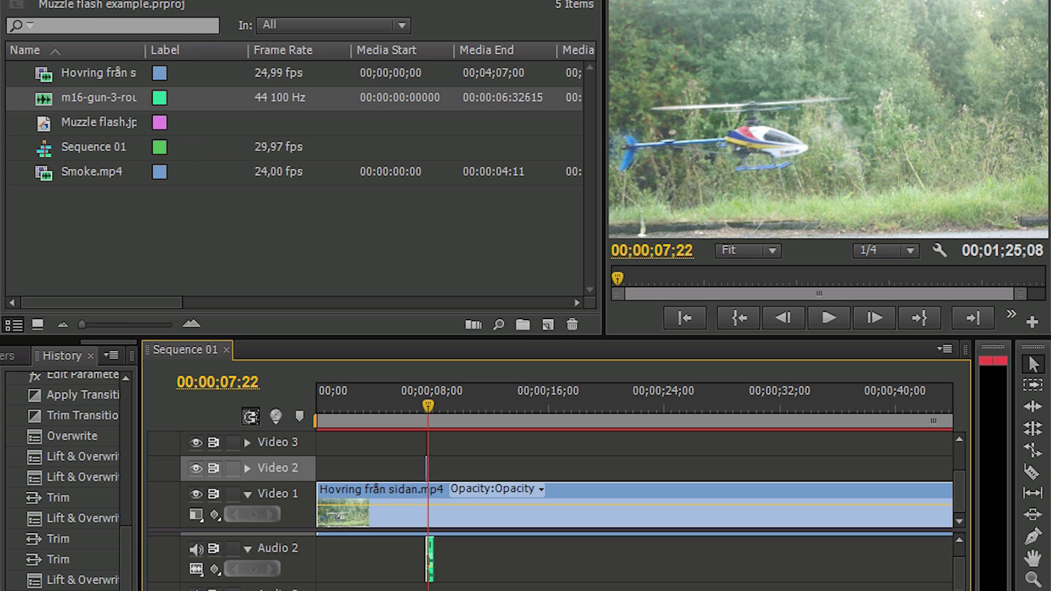
# Set the media export format to H.264 with the Youtube HD 1080p preset.
pyautogui.hotkey('alt', 'f')
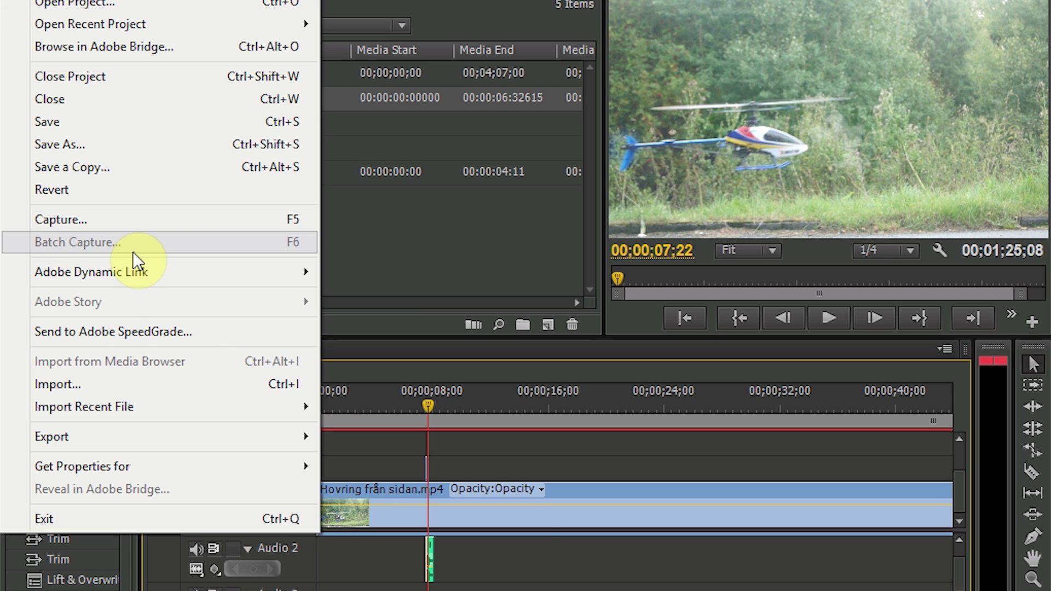
pyautogui.moveTo(325, 438)
pyautogui.click(372, 438)
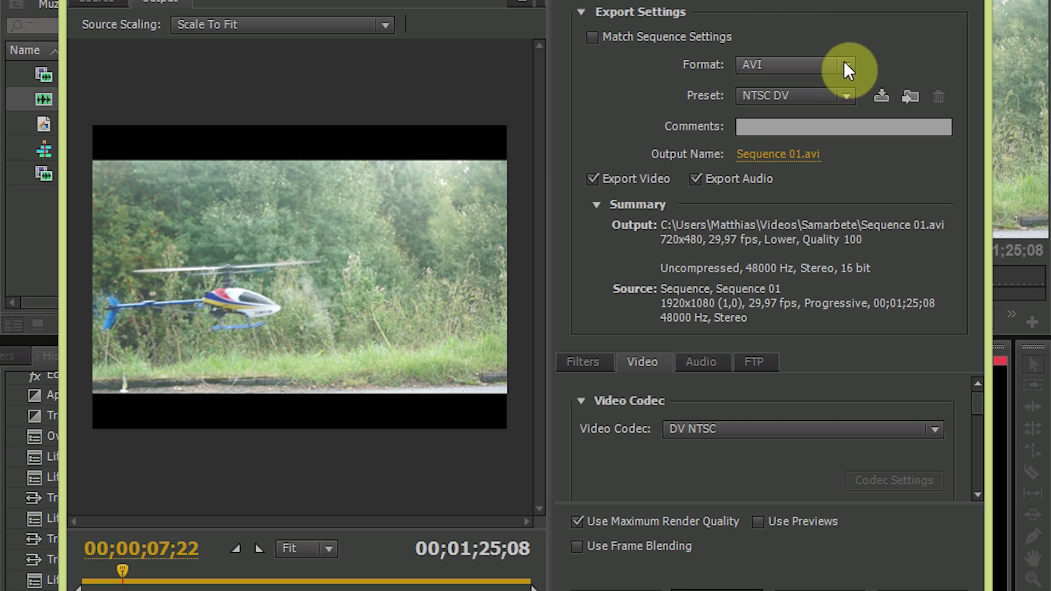
pyautogui.click(848, 96)
pyautogui.click(849, 96)
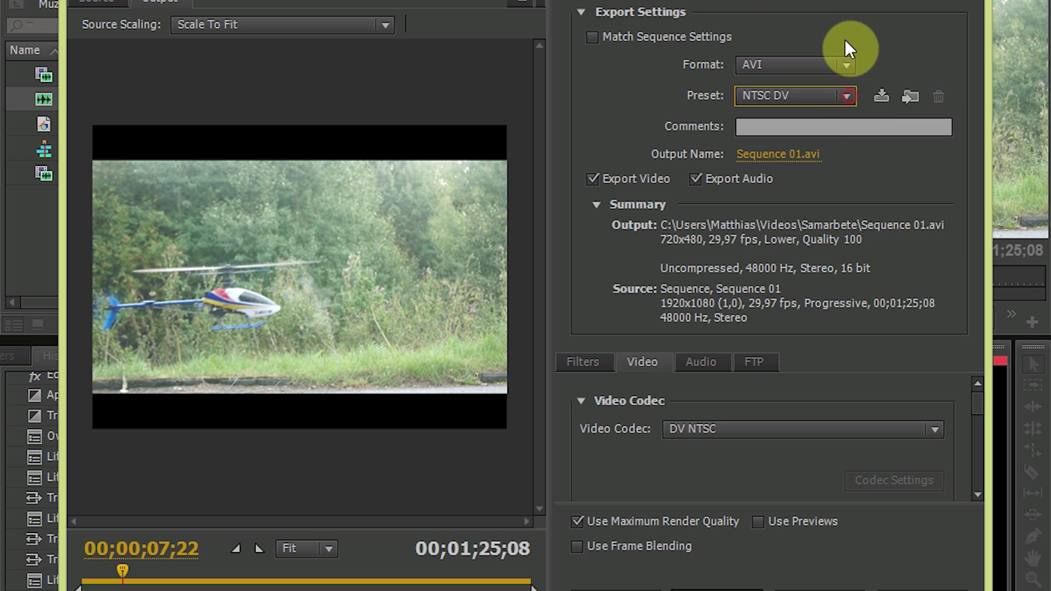
pyautogui.click(846, 63)
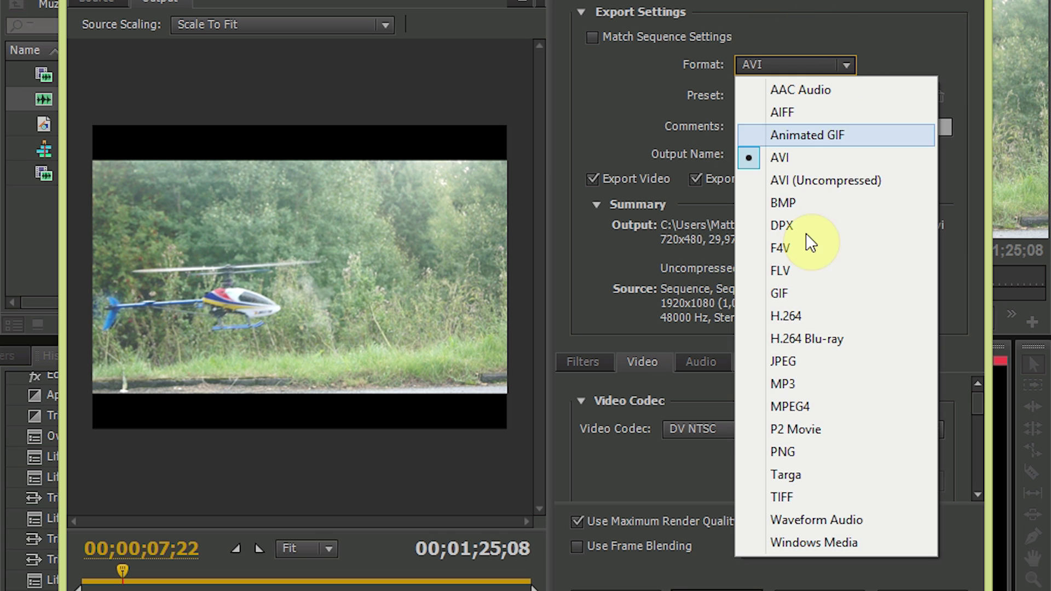
pyautogui.click(811, 315)
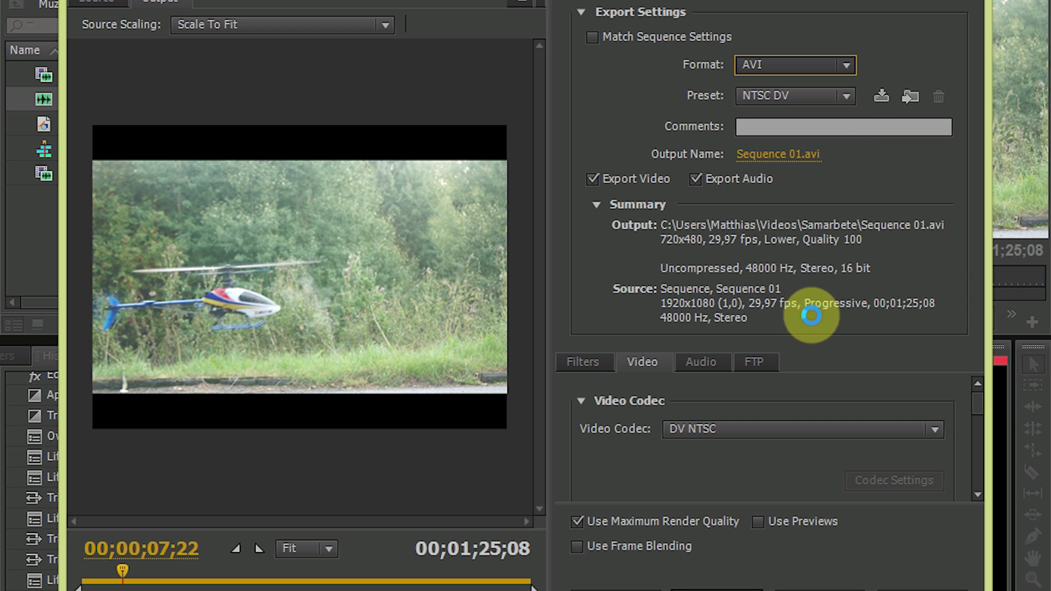
pyautogui.click(849, 97)
pyautogui.click(471, 580)
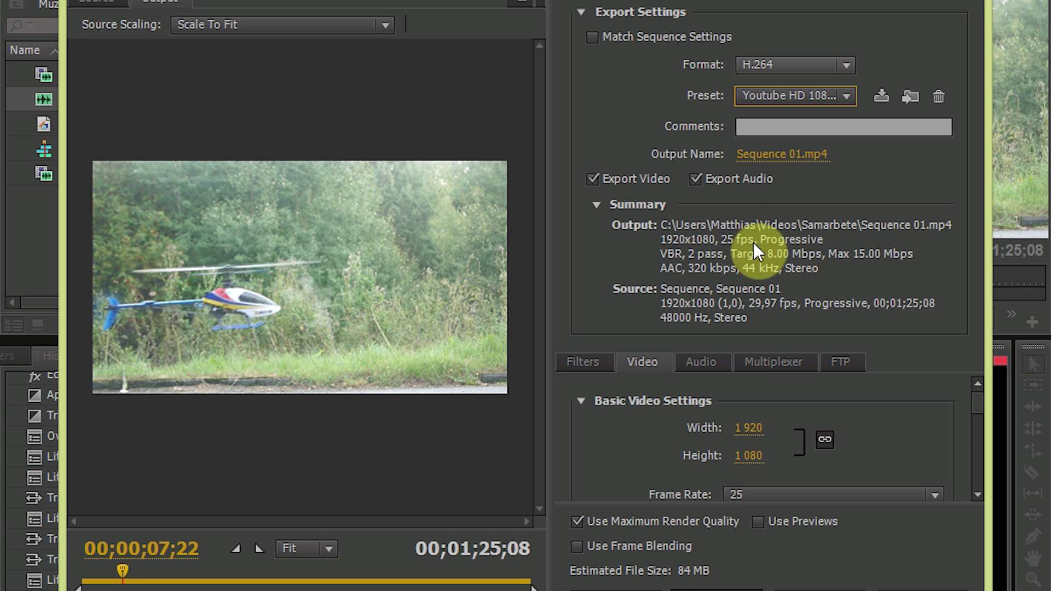
# Set the export frame rate to 29,97 and start encoding Example.mp4.
pyautogui.click(934, 495)
pyautogui.click(800, 378)
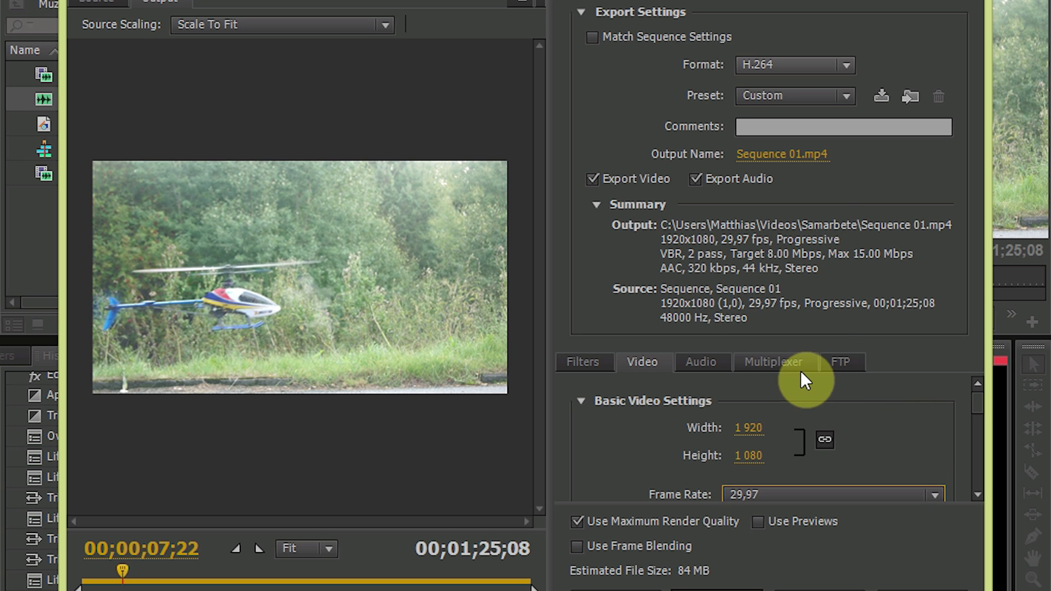
pyautogui.moveTo(978, 395); pyautogui.dragTo(981, 480)
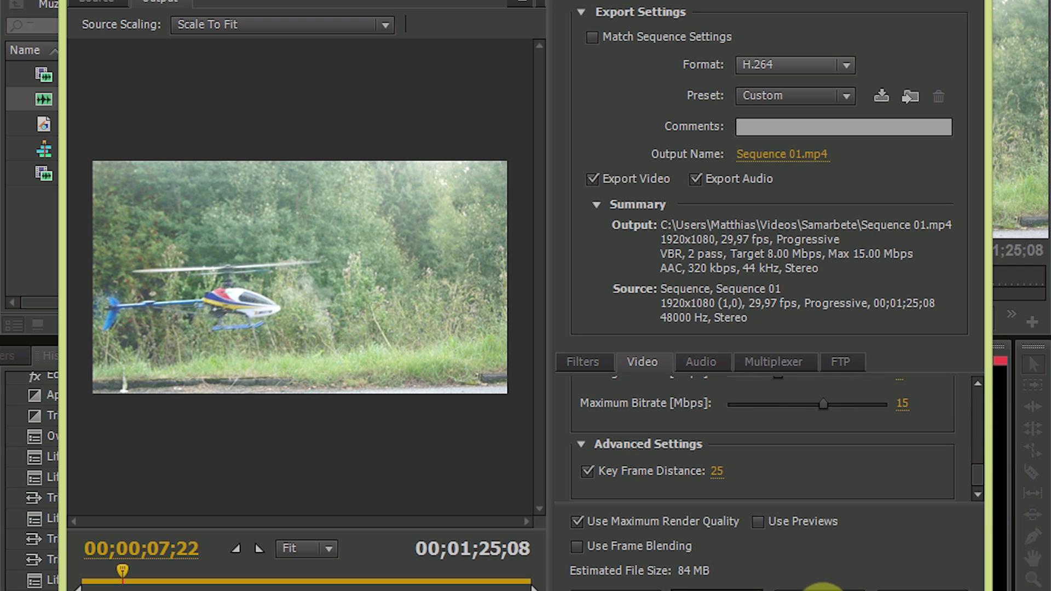
pyautogui.click(821, 590)
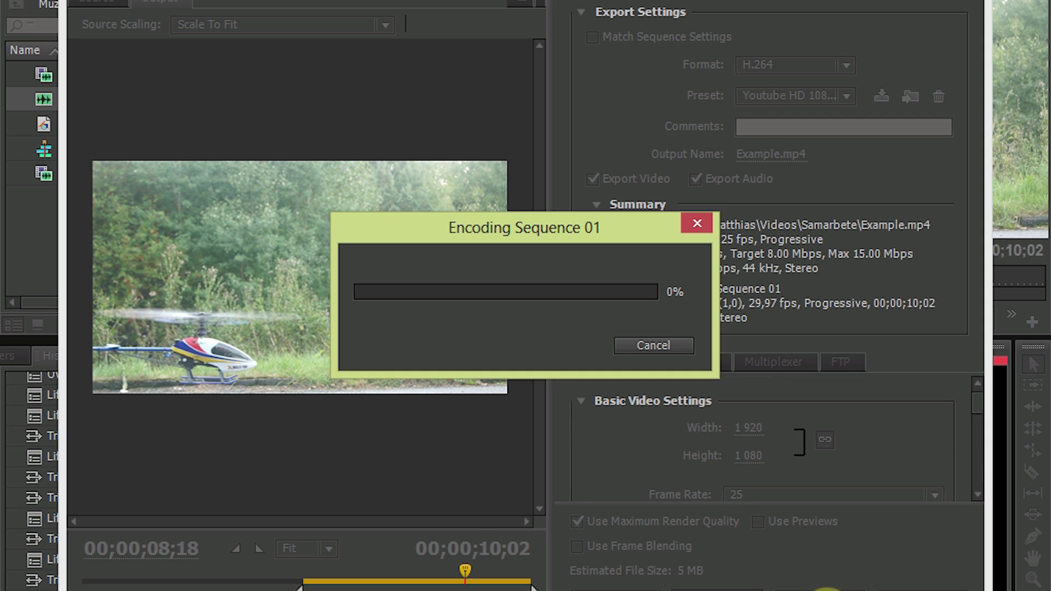